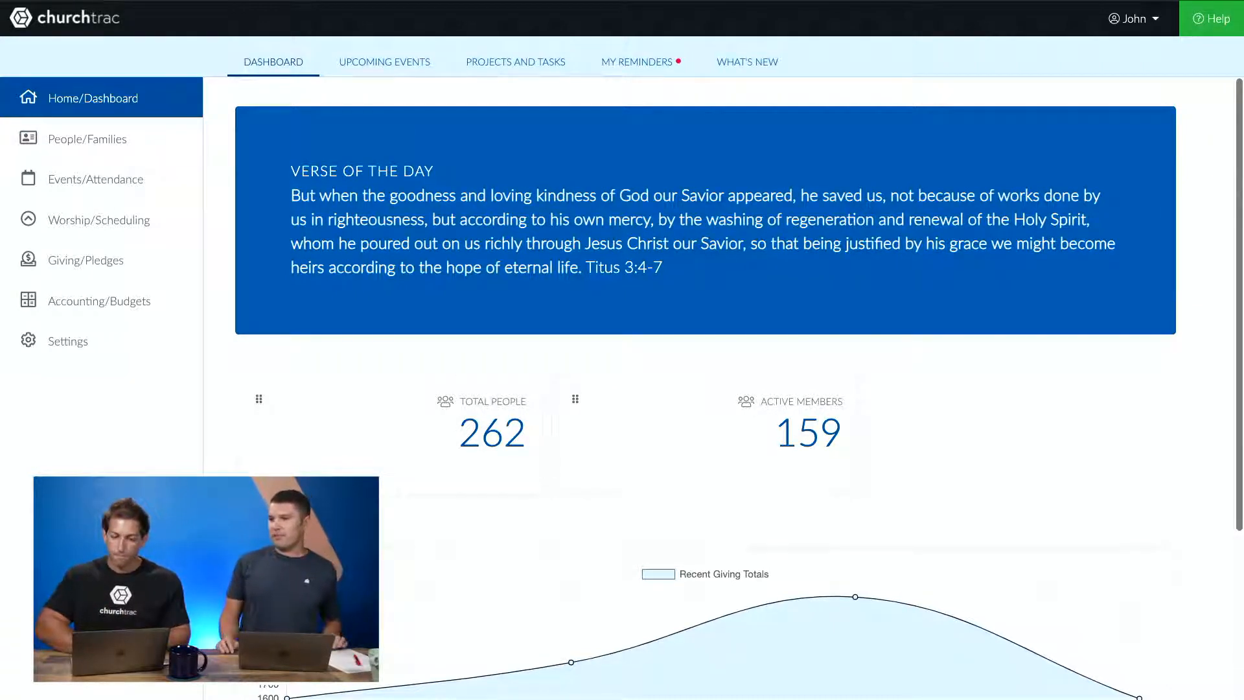
- Check the first guest in the Guest smart list of the people directory and start a new email to the checked names
{"action": "left_click", "coordinate": [90, 134]}
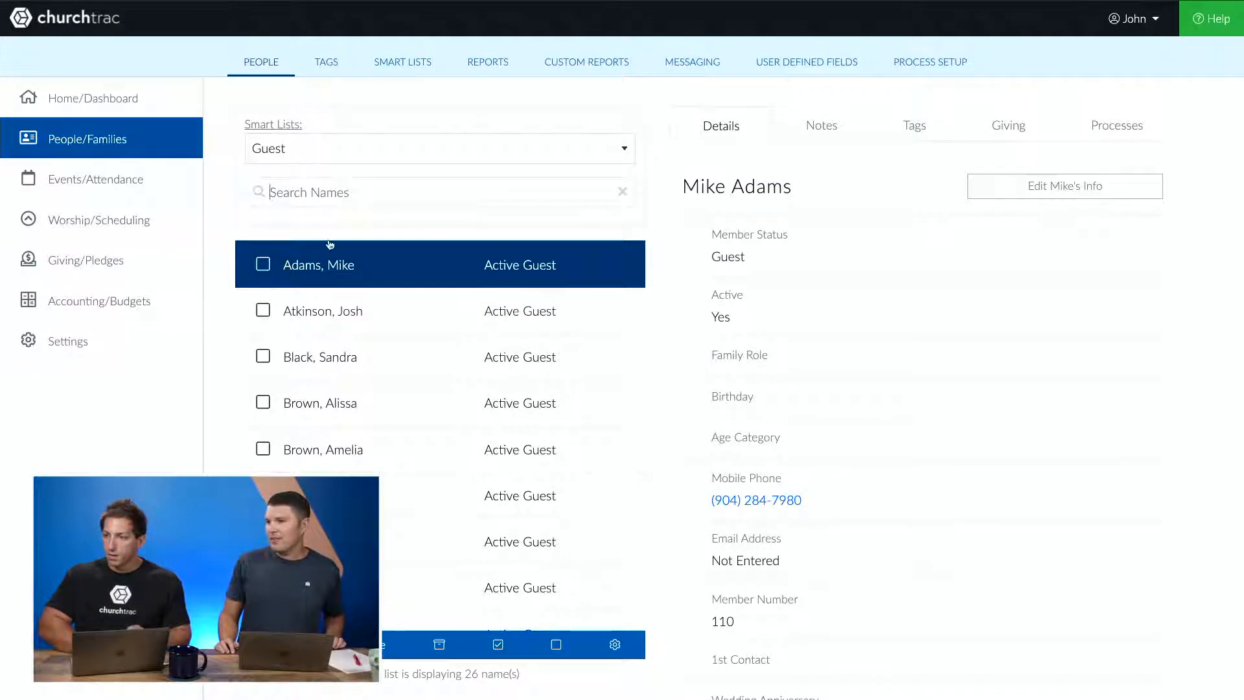
{"action": "left_click", "coordinate": [264, 265]}
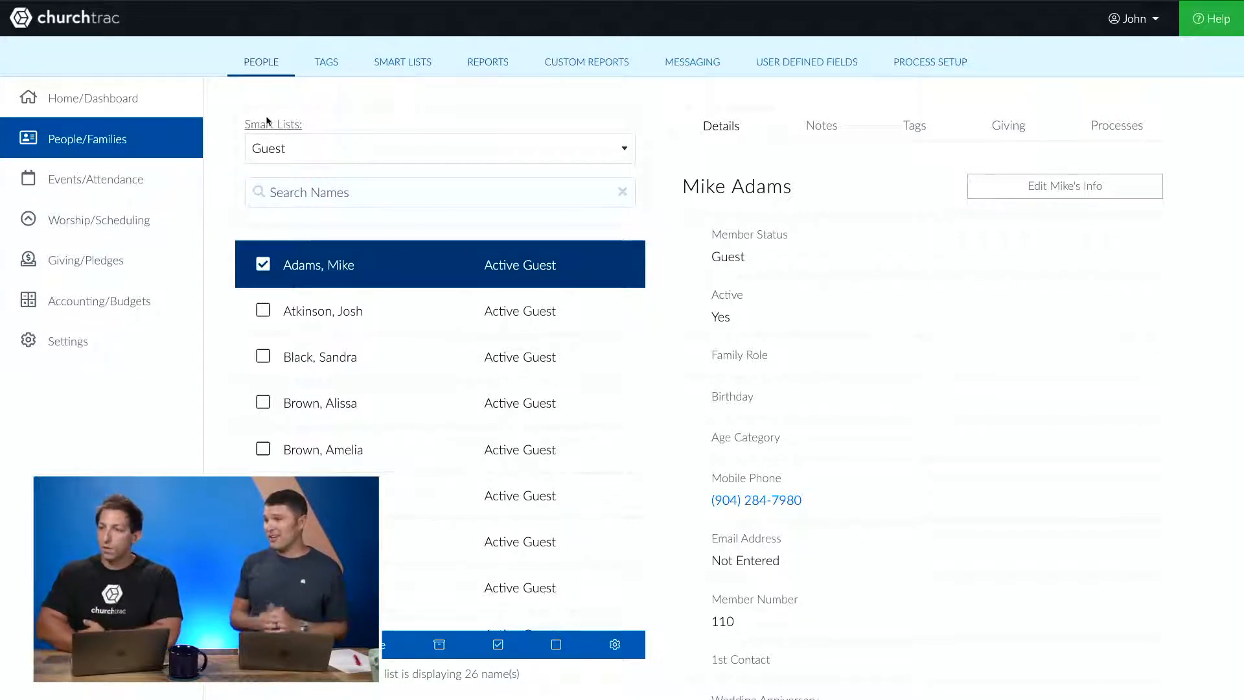
{"action": "left_click", "coordinate": [693, 69]}
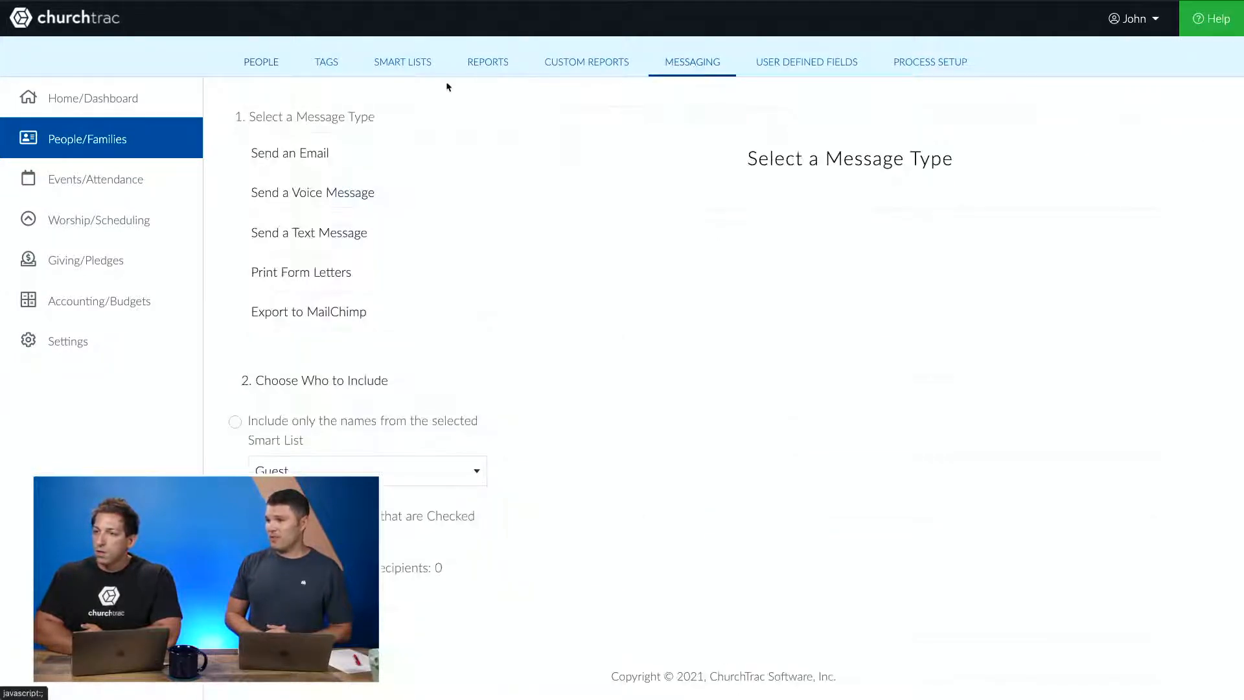
{"action": "left_click", "coordinate": [396, 150]}
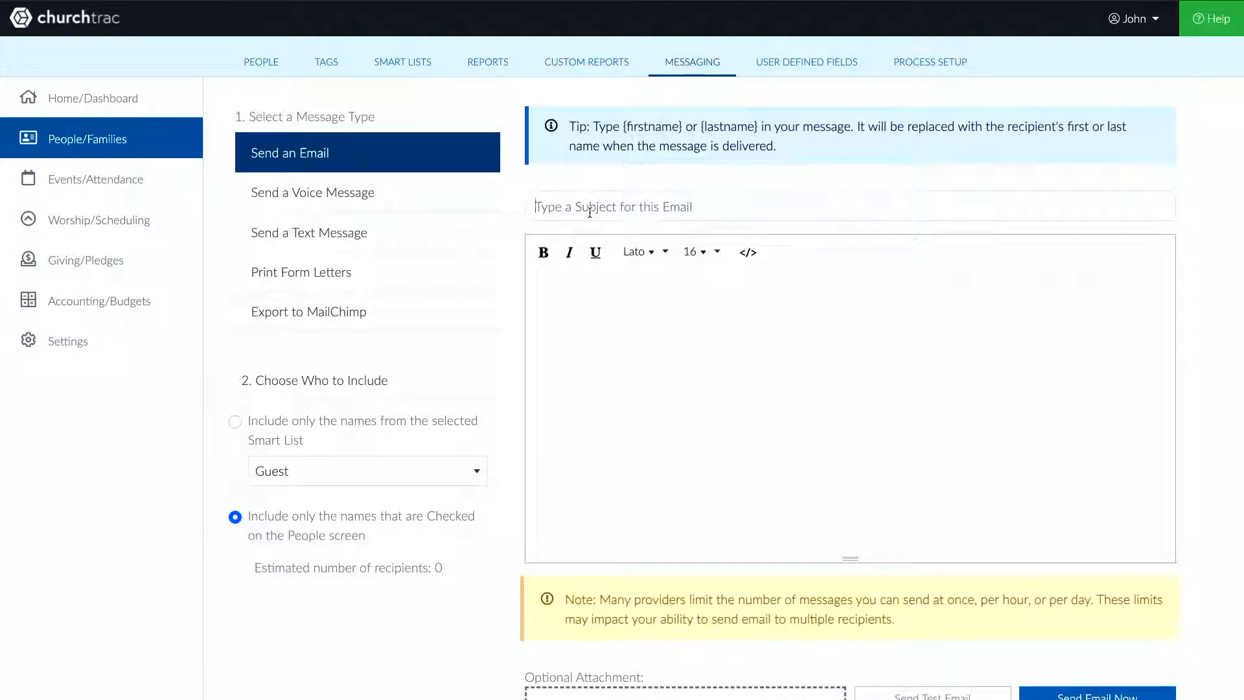
- Enter the email subject 'Hi from Potential Church!' and paste the prepared welcome message greeting {firstname} into the body
{"action": "type", "text": "H"}
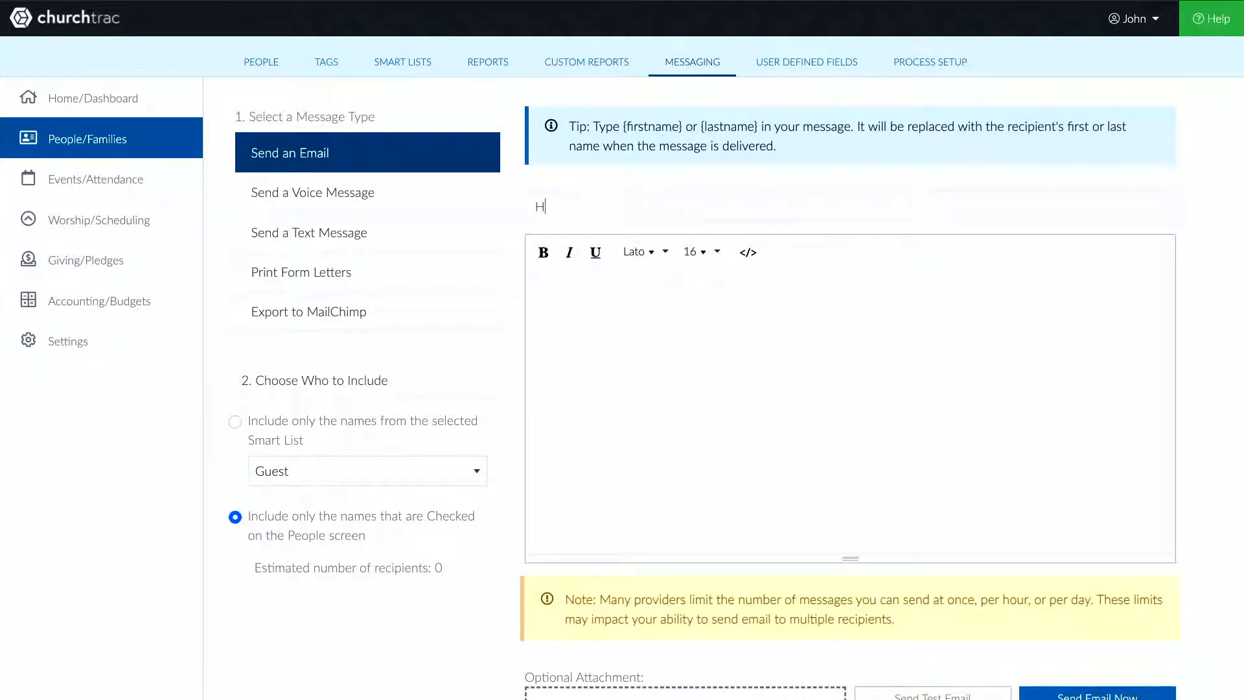
{"action": "type", "text": "y from Pote"}
{"action": "key", "text": "BackSpace"}
{"action": "key", "text": "BackSpace"}
{"action": "key", "text": "BackSpace"}
{"action": "key", "text": "BackSpace"}
{"action": "key", "text": "BackSpace"}
{"action": "key", "text": "BackSpace"}
{"action": "key", "text": "BackSpace"}
{"action": "key", "text": "BackSpace"}
{"action": "key", "text": "BackSpace"}
{"action": "type", "text": "i from Potential Church"}
{"action": "type", "text": "Hi {firstname}, This is Chris at The Potential Church. We're super glad that you worshipped with us Sunday! One of our leaders will be reaching out to you soon, but I wanted to check in to see if you had any questions or any prayer requests you wanted to share. If so, you can simply reply back to me. Be sure to visit potentialchurch.churchtrac.com to see our past sermons or get connected with a ministry. Have a good week!"}
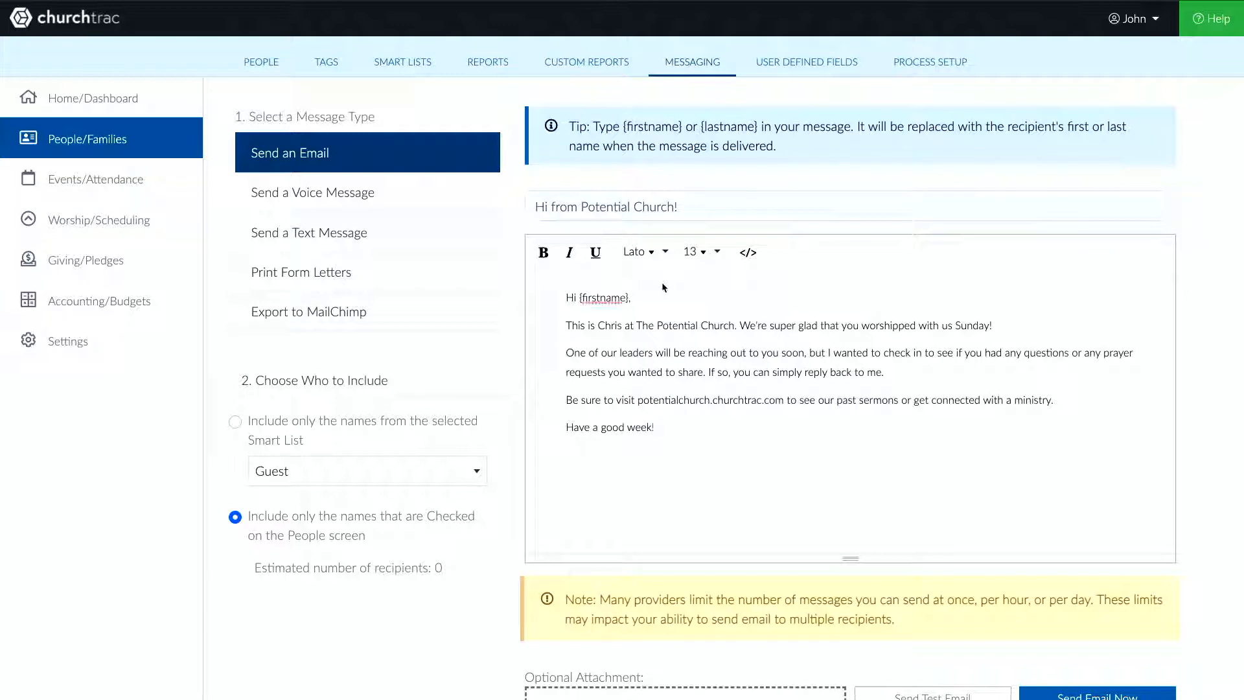
- Review the composed email, then return to the people list
{"action": "scroll", "coordinate": [840, 248], "scroll_direction": "down", "scroll_amount": 1}
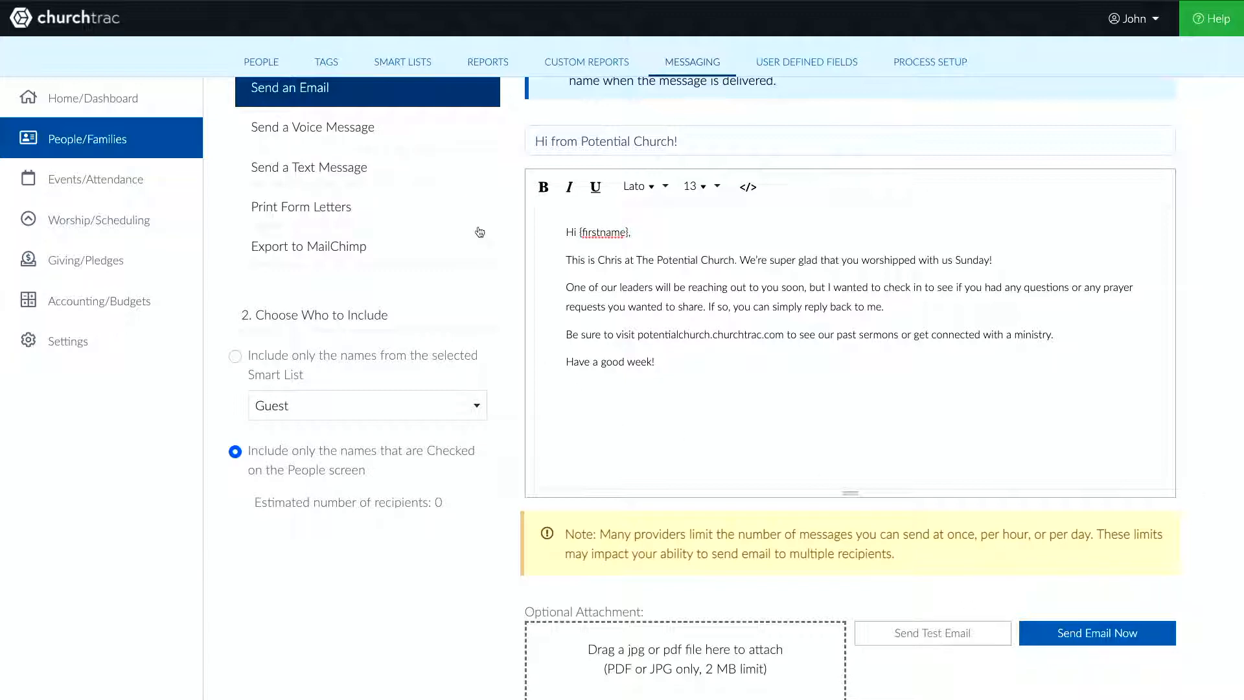
{"action": "scroll", "coordinate": [478, 230], "scroll_direction": "up", "scroll_amount": 1}
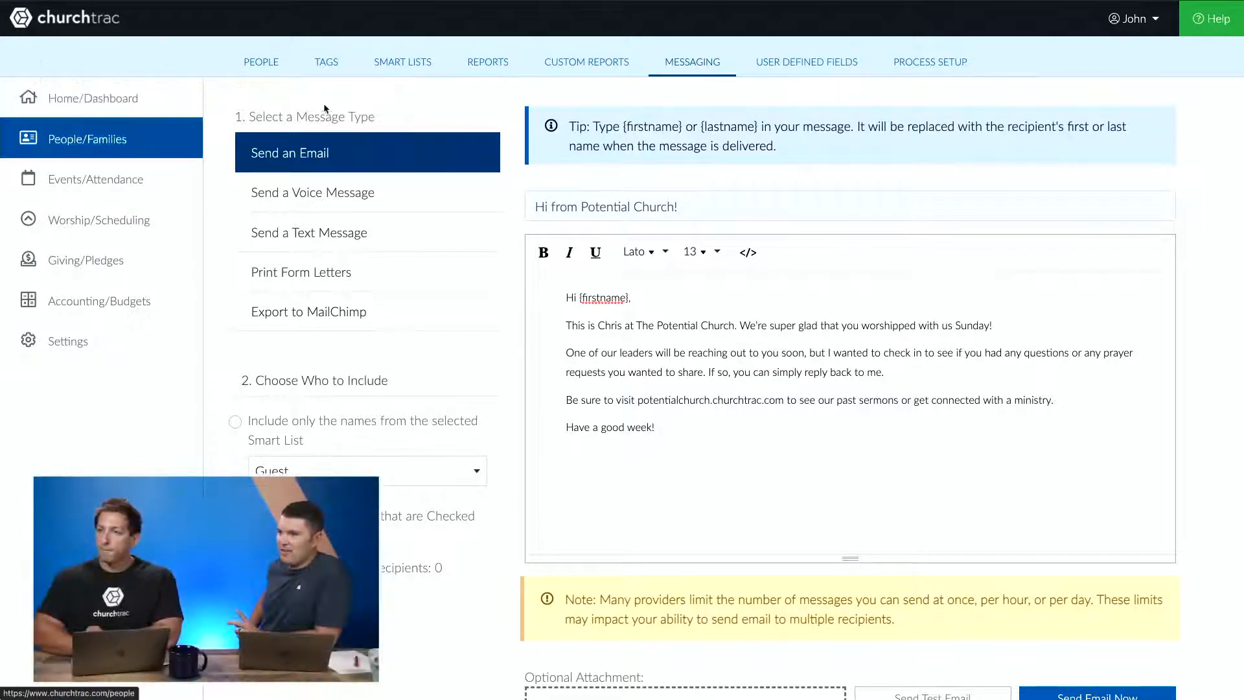
{"action": "left_click", "coordinate": [335, 73]}
{"action": "left_click", "coordinate": [285, 62]}
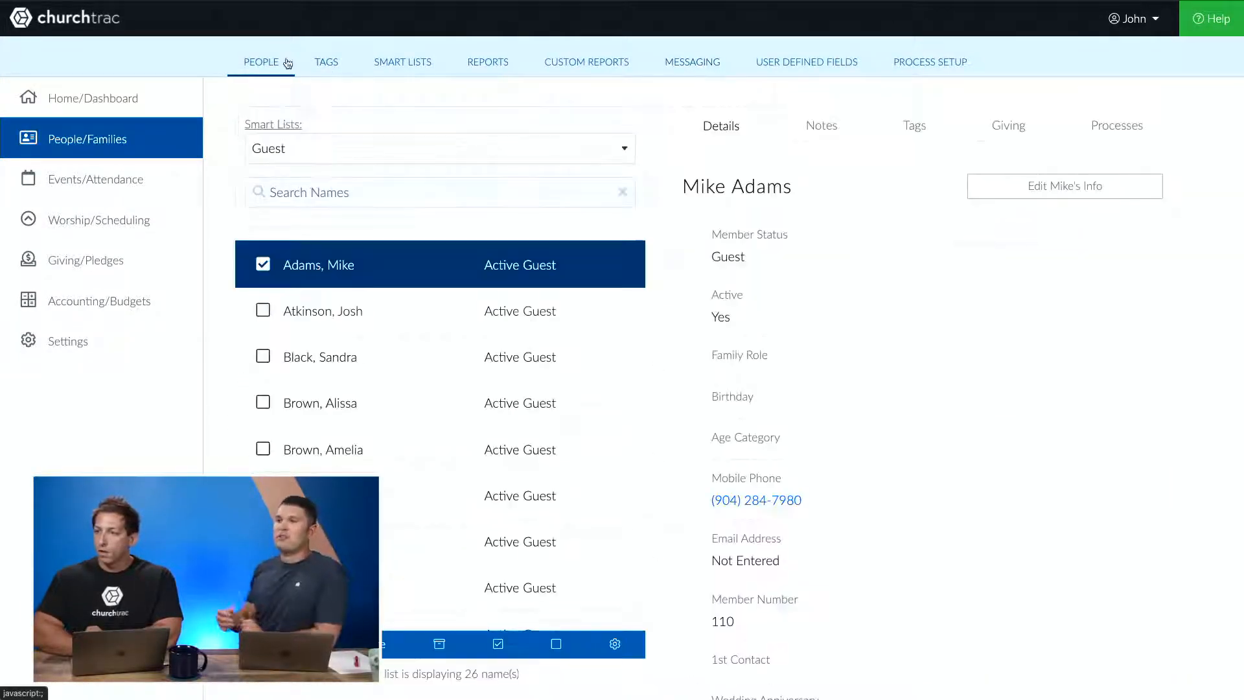
- Assign the tag 'Discipleship Journey: 1. Seeker' to the selected guest
{"action": "left_click", "coordinate": [914, 126]}
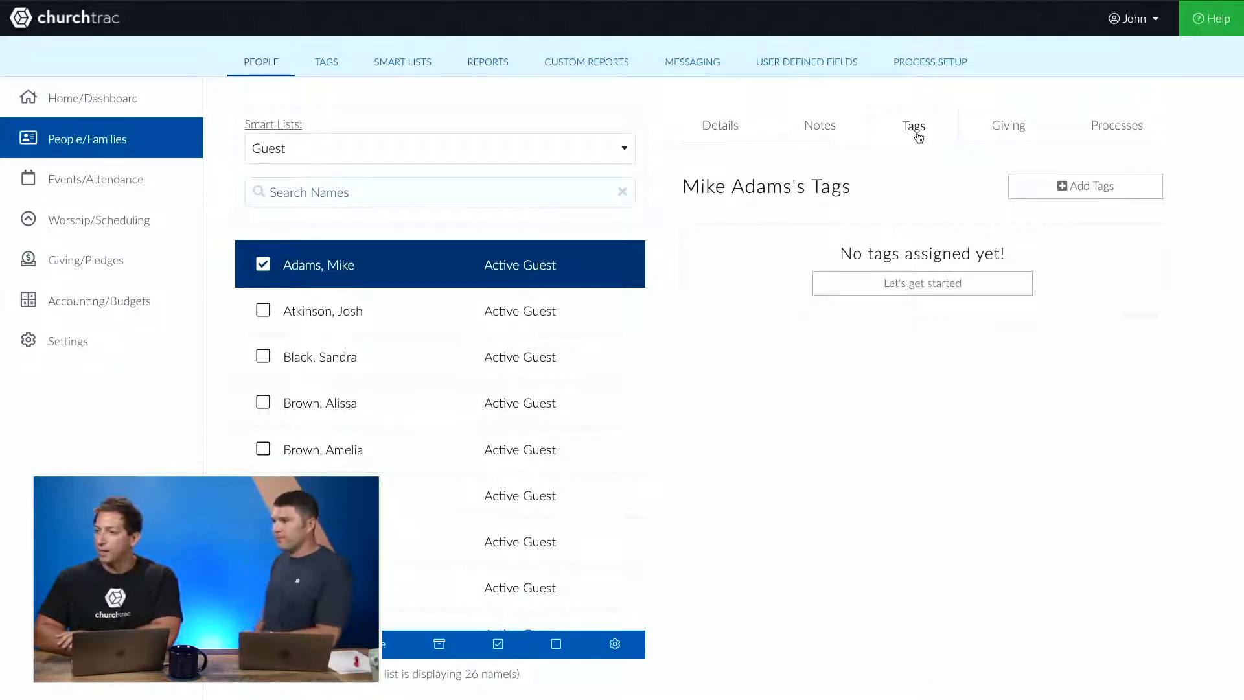
{"action": "left_click", "coordinate": [1060, 191]}
{"action": "type", "text": "seek"}
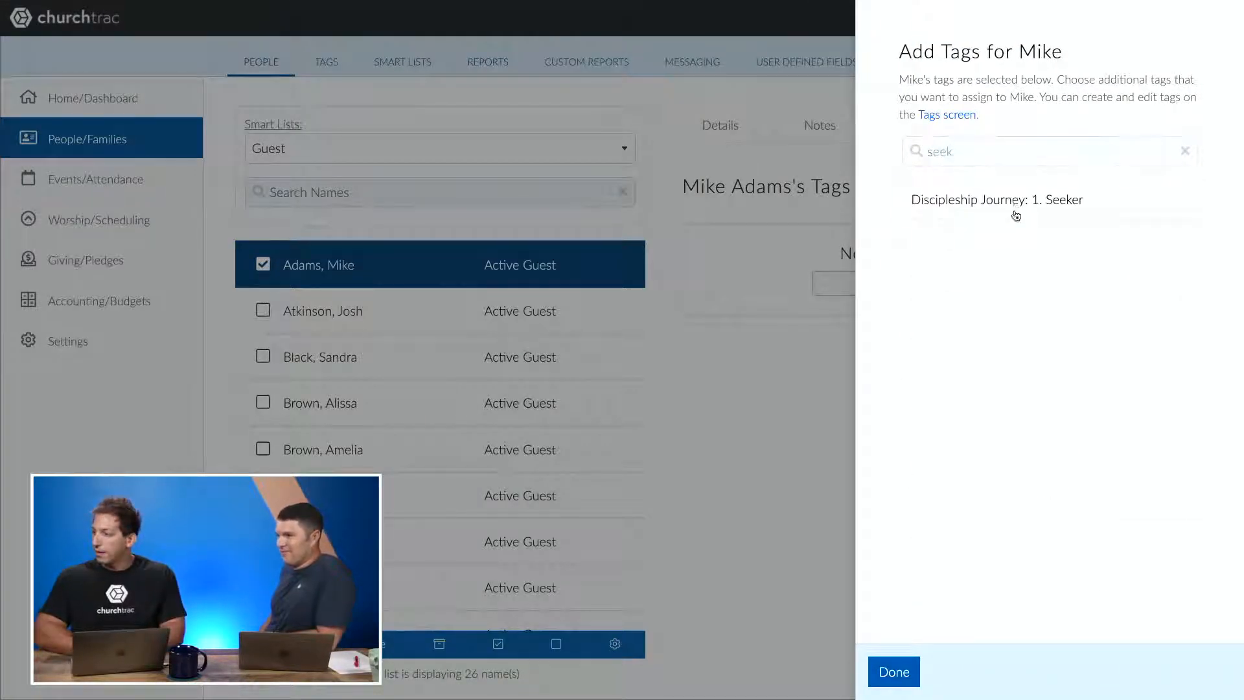
{"action": "left_click", "coordinate": [1014, 216]}
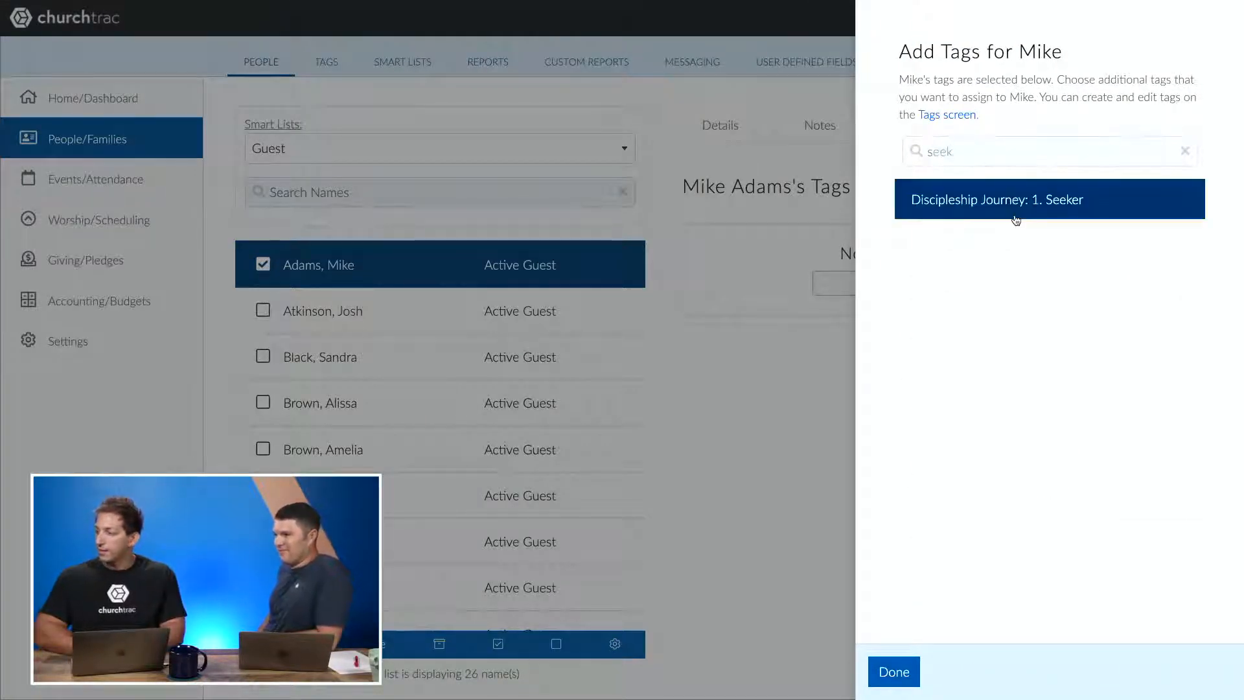
{"action": "left_click", "coordinate": [877, 678]}
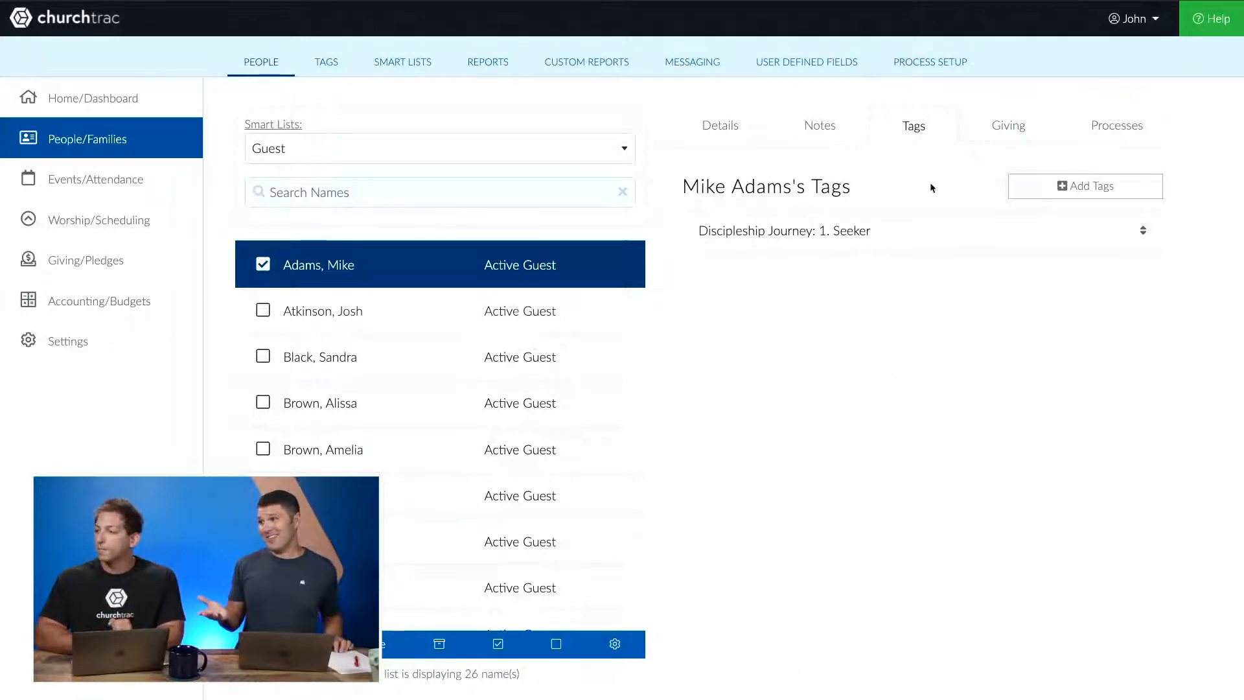
- Add a Follow-Up (Volunteer or Above) note to the guest reading 'Follow-up process has been started.'
{"action": "left_click", "coordinate": [846, 138]}
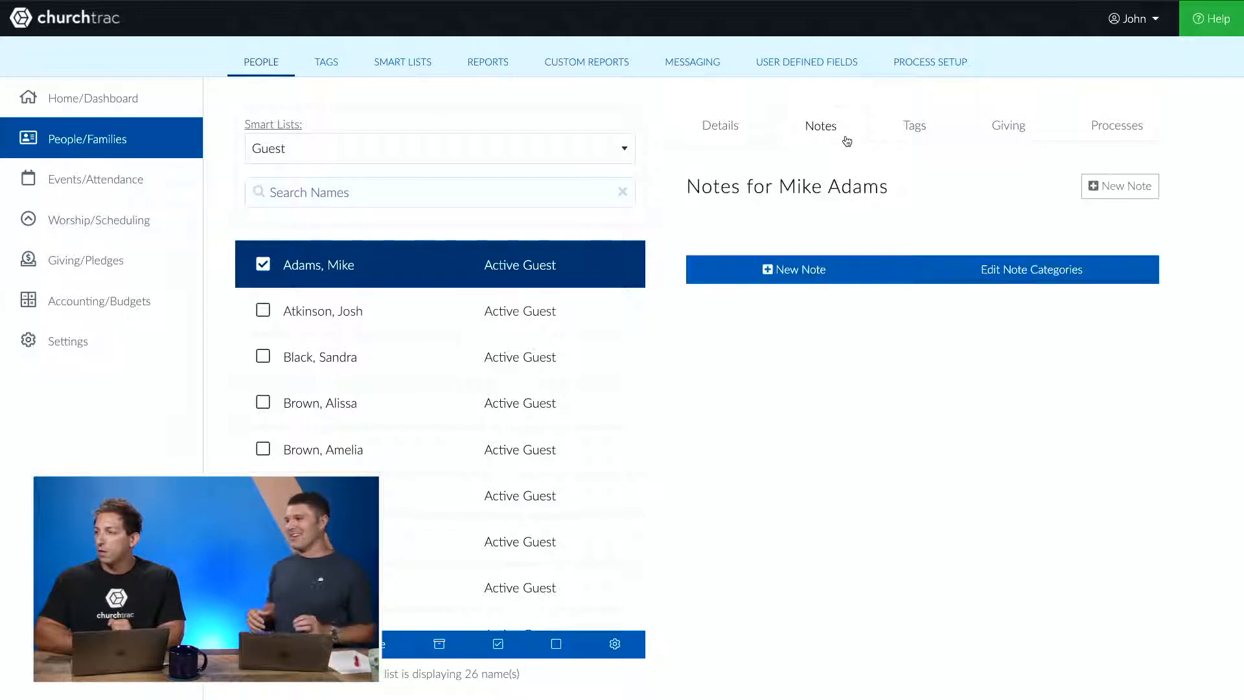
{"action": "left_click", "coordinate": [1099, 186]}
{"action": "left_click", "coordinate": [1035, 169]}
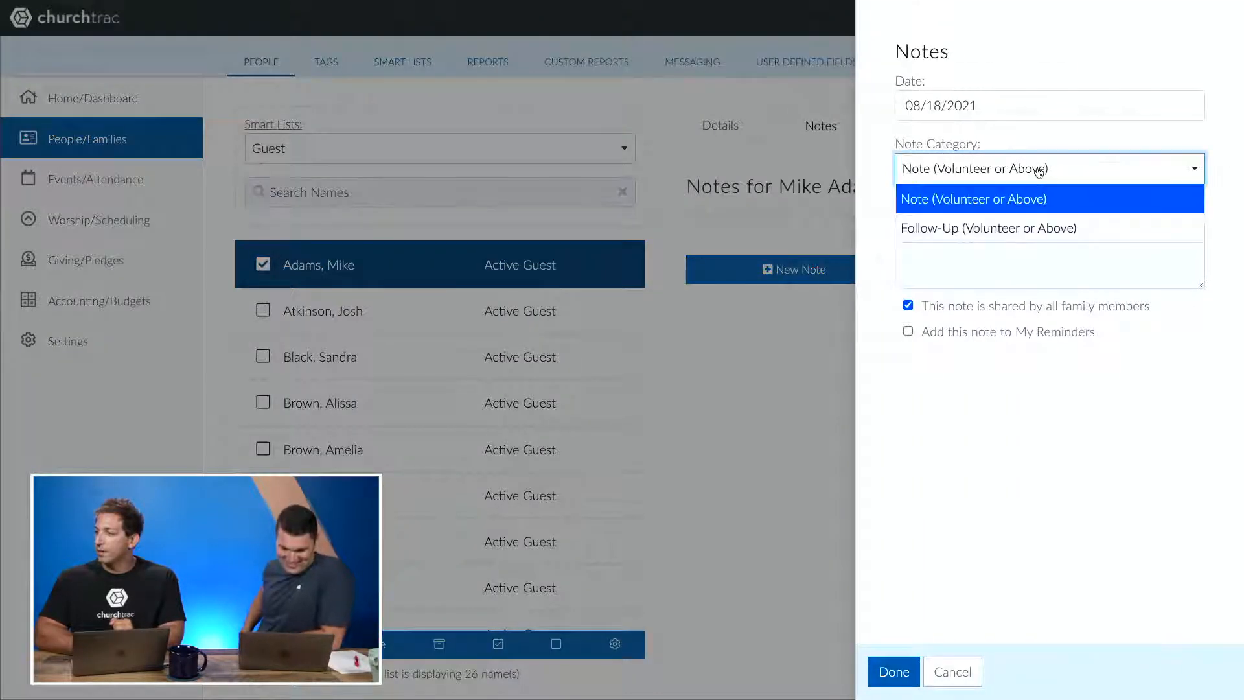
{"action": "left_click", "coordinate": [1017, 228]}
{"action": "left_click", "coordinate": [1019, 231]}
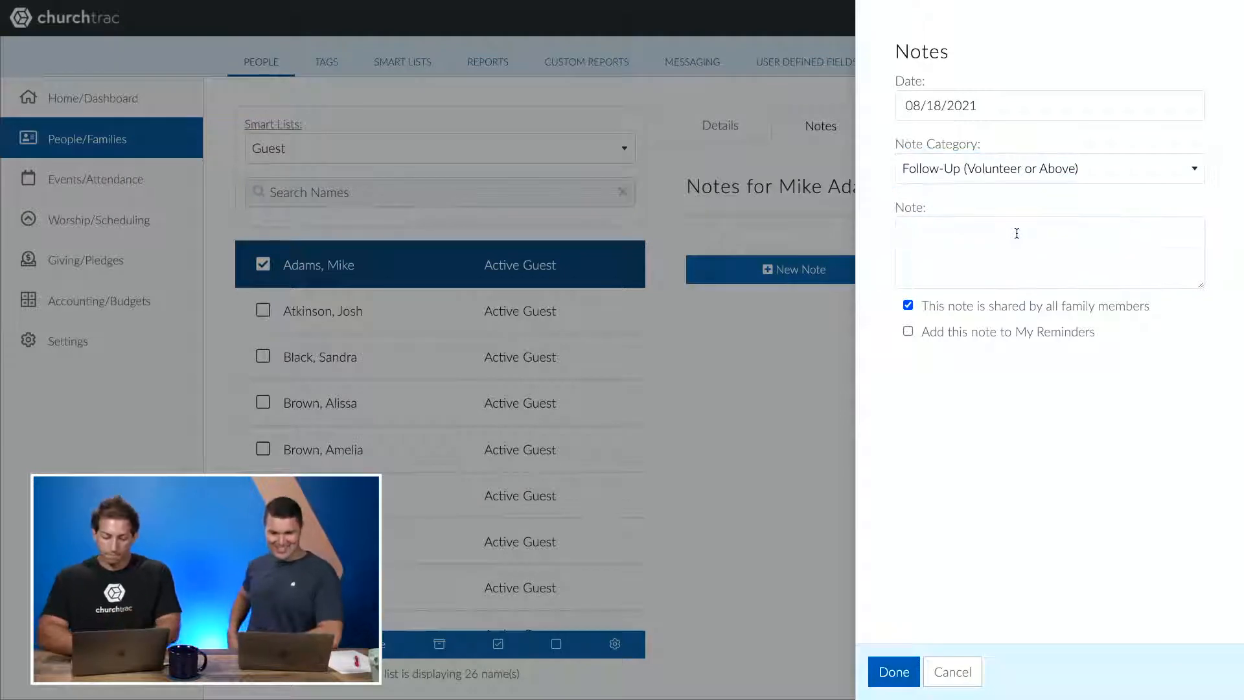
{"action": "type", "text": "Follow-up"}
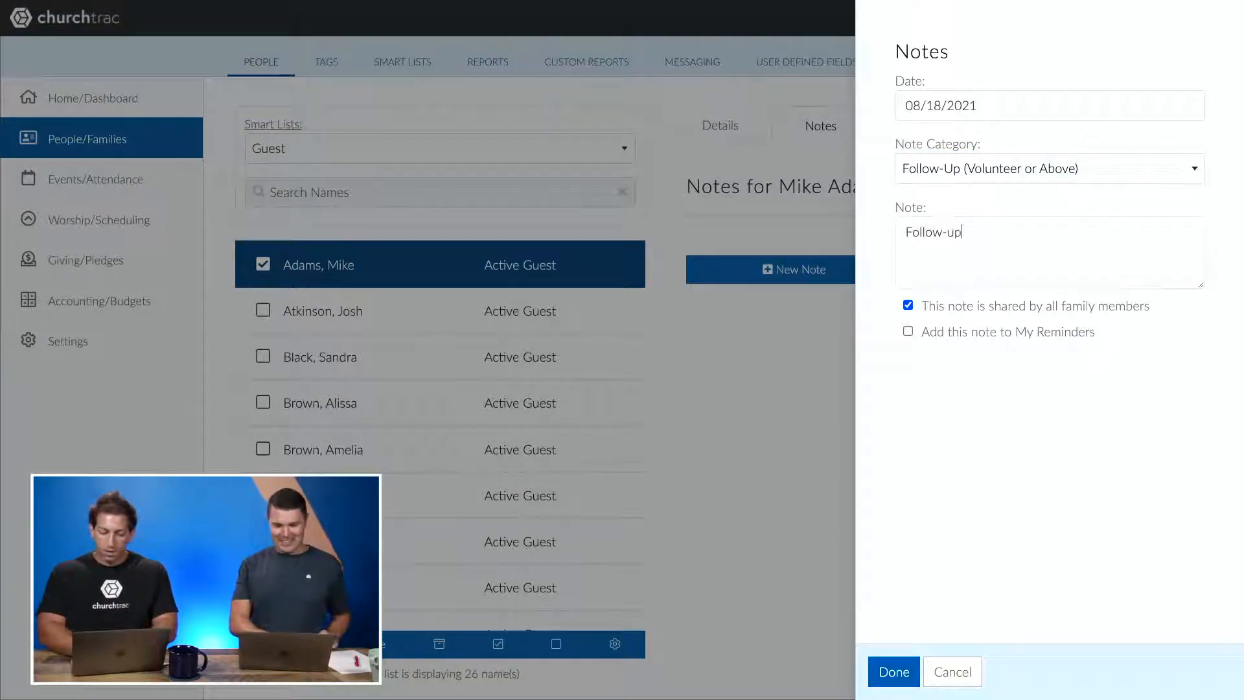
{"action": "type", "text": " process "}
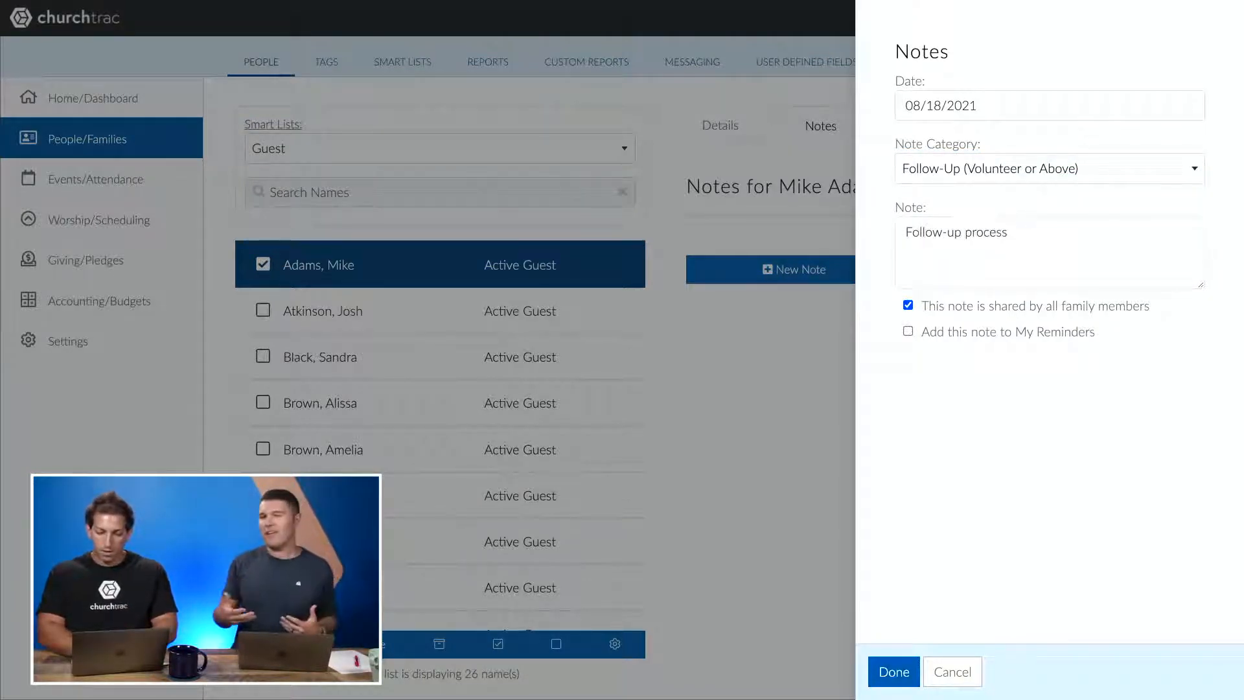
{"action": "type", "text": "has been started."}
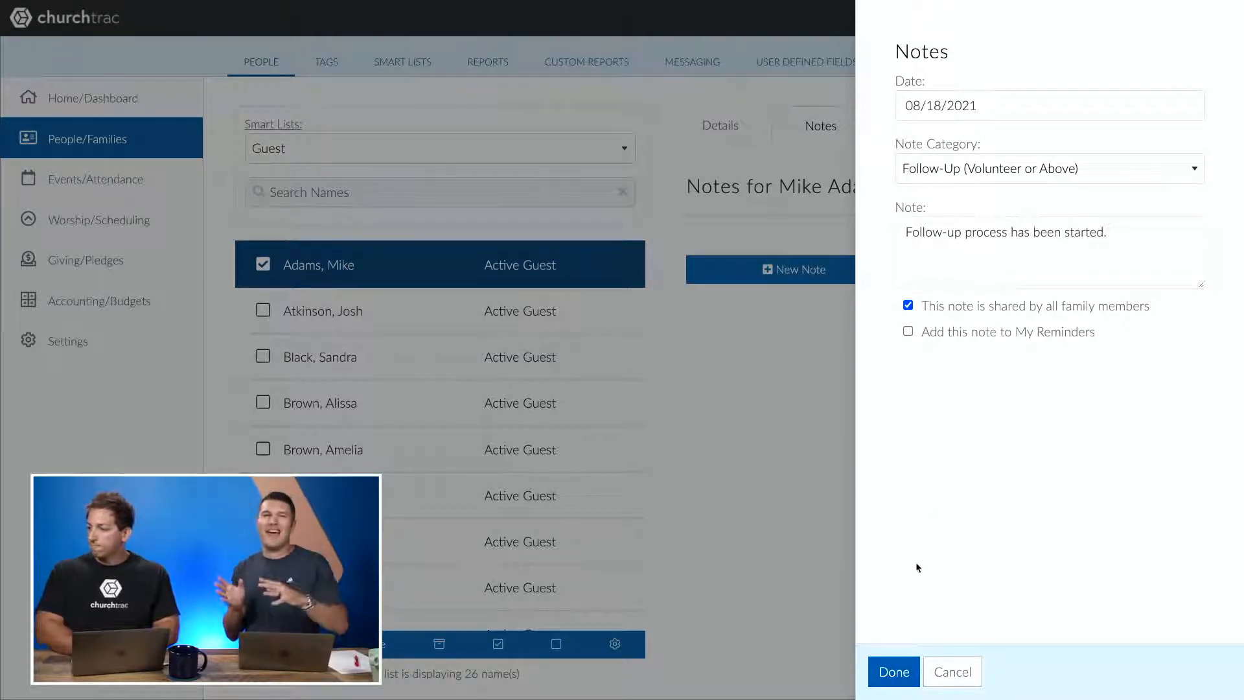
{"action": "left_click", "coordinate": [894, 672]}
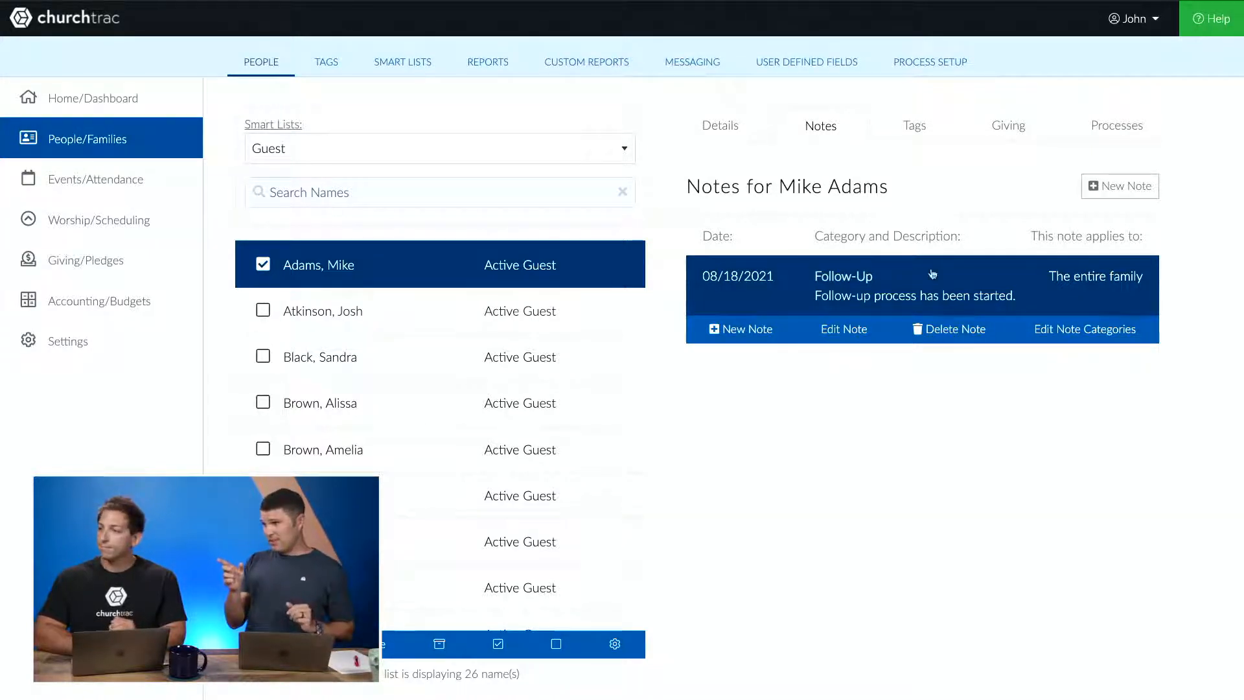
- Edit the guest's details, set the 1st Contact date to 08/18/2021, and save
{"action": "left_click", "coordinate": [742, 130]}
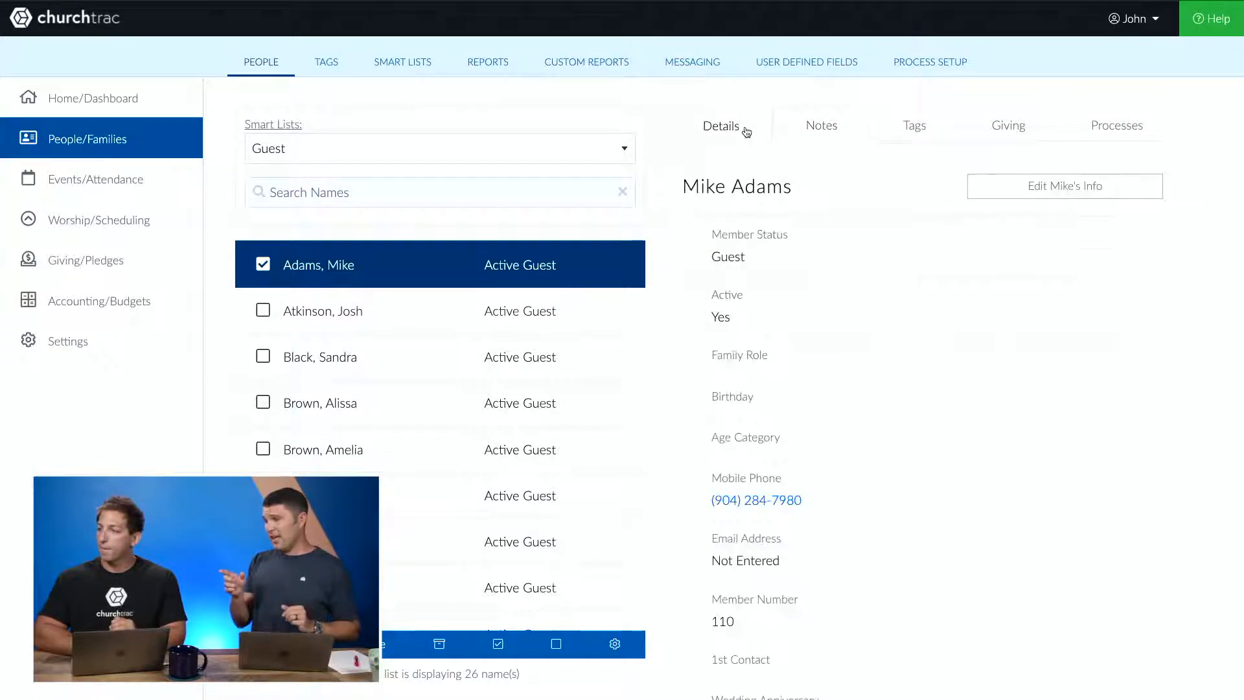
{"action": "left_click", "coordinate": [1018, 193]}
{"action": "scroll", "coordinate": [903, 382], "scroll_direction": "down", "scroll_amount": 10}
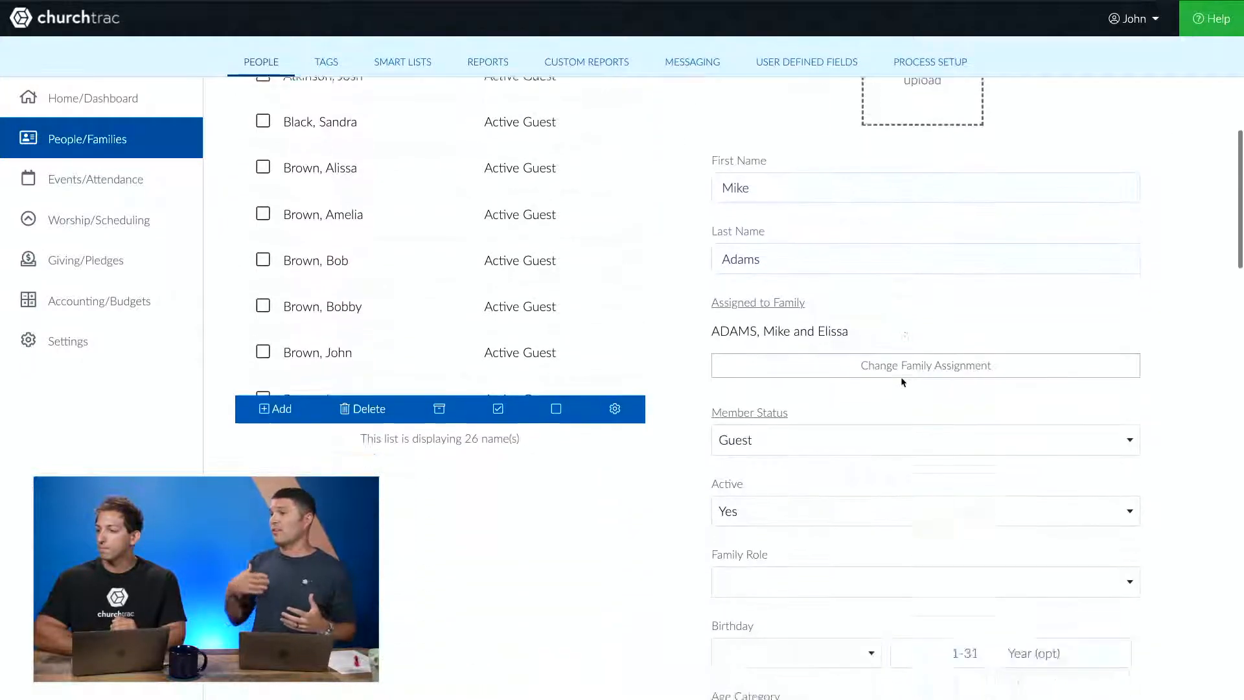
{"action": "scroll", "coordinate": [903, 382], "scroll_direction": "down", "scroll_amount": 3}
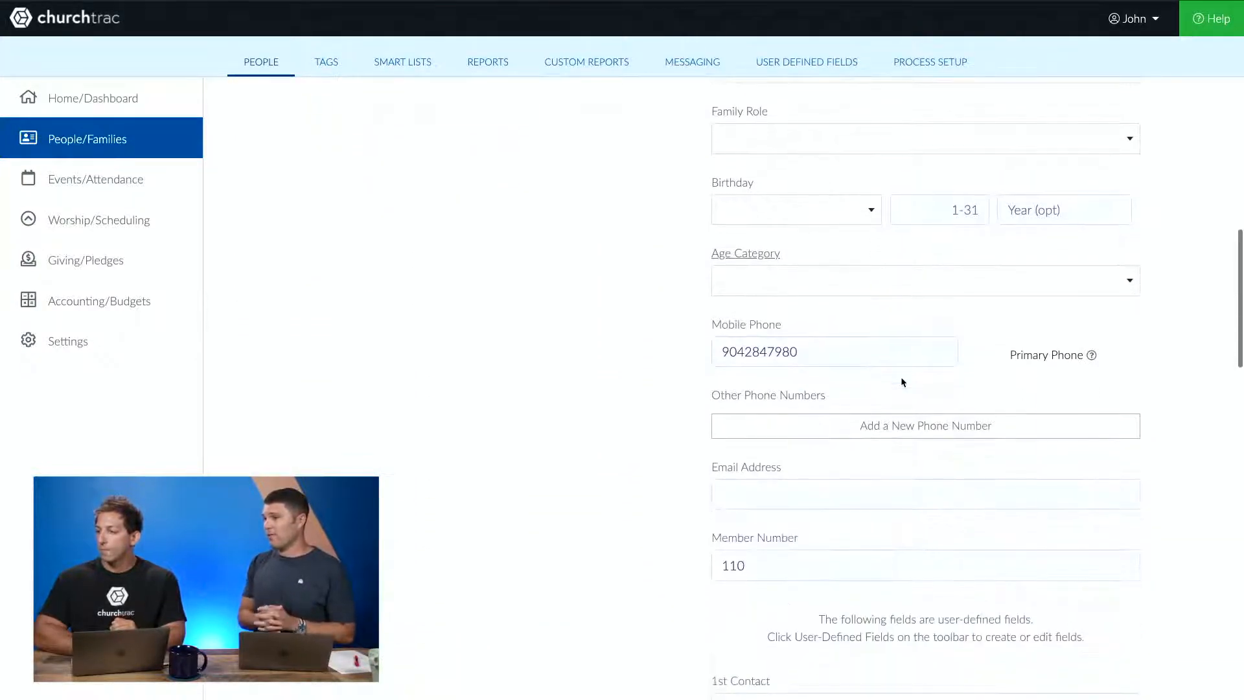
{"action": "scroll", "coordinate": [902, 355], "scroll_direction": "down", "scroll_amount": 1}
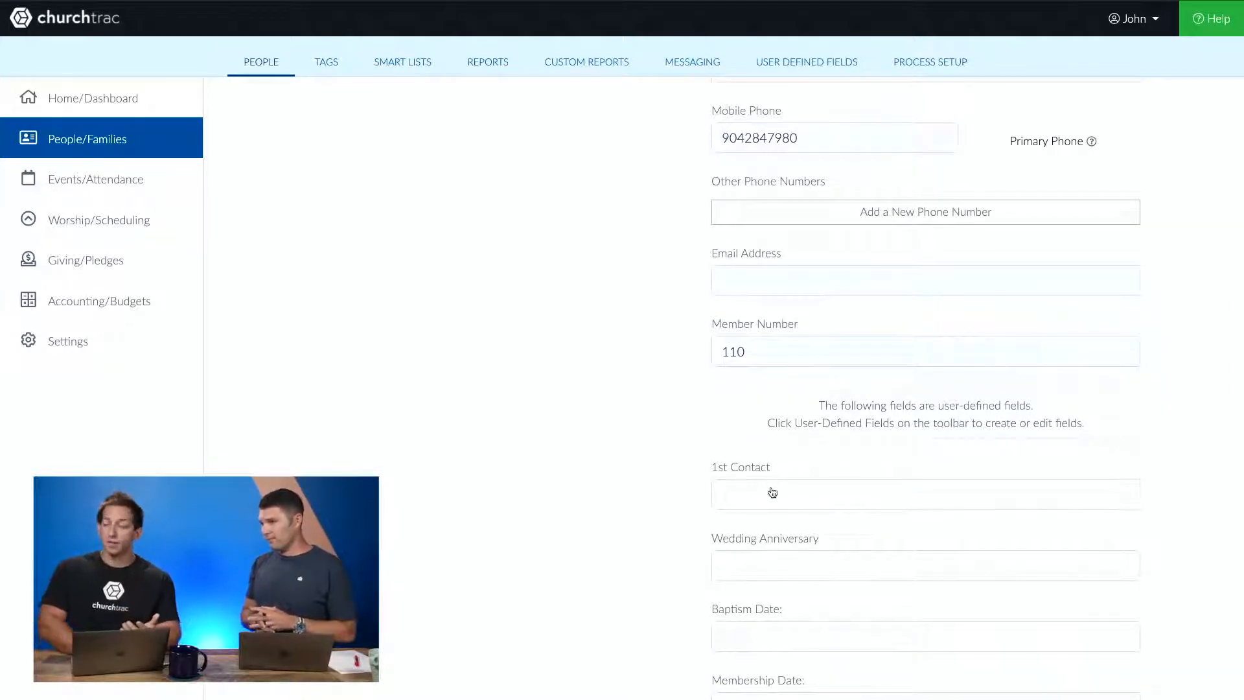
{"action": "left_click", "coordinate": [808, 495]}
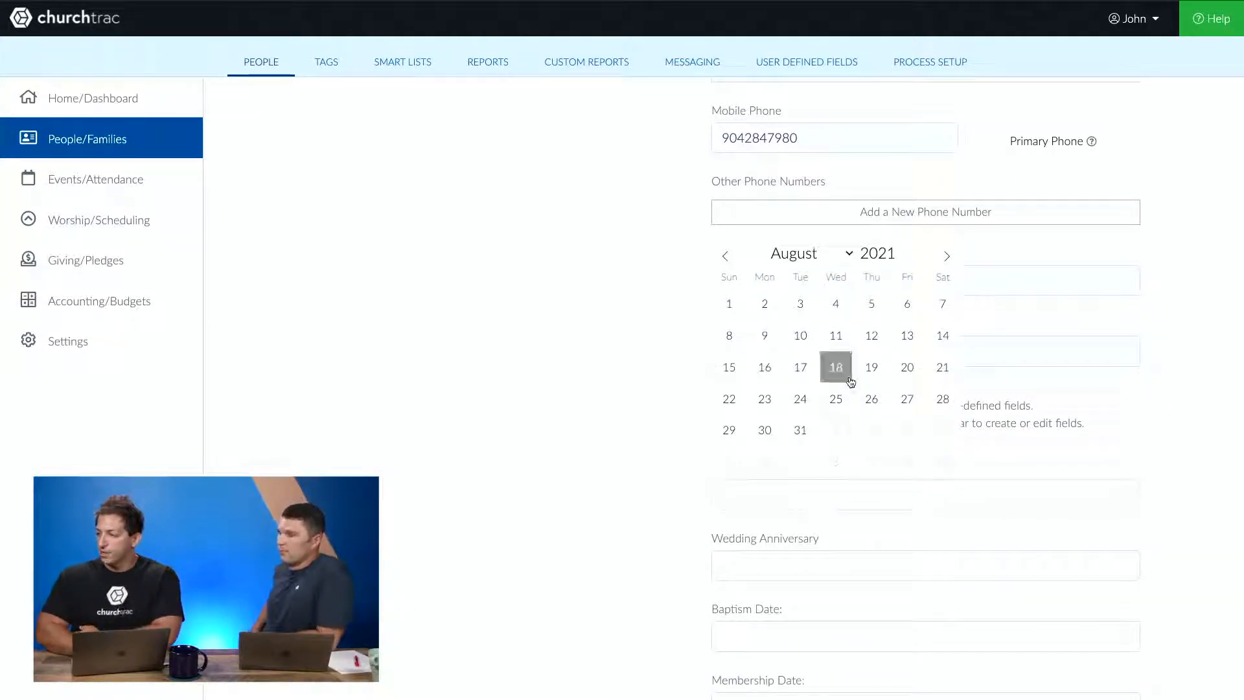
{"action": "left_click", "coordinate": [832, 369]}
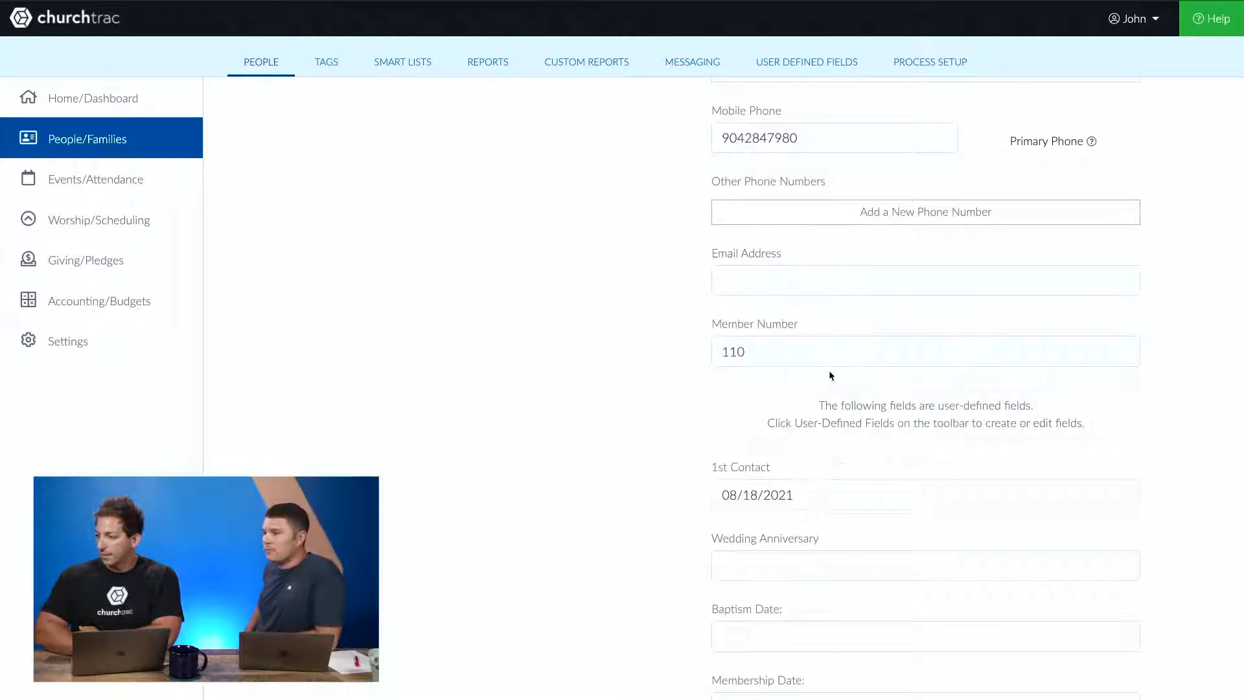
{"action": "scroll", "coordinate": [609, 355], "scroll_direction": "up", "scroll_amount": 10}
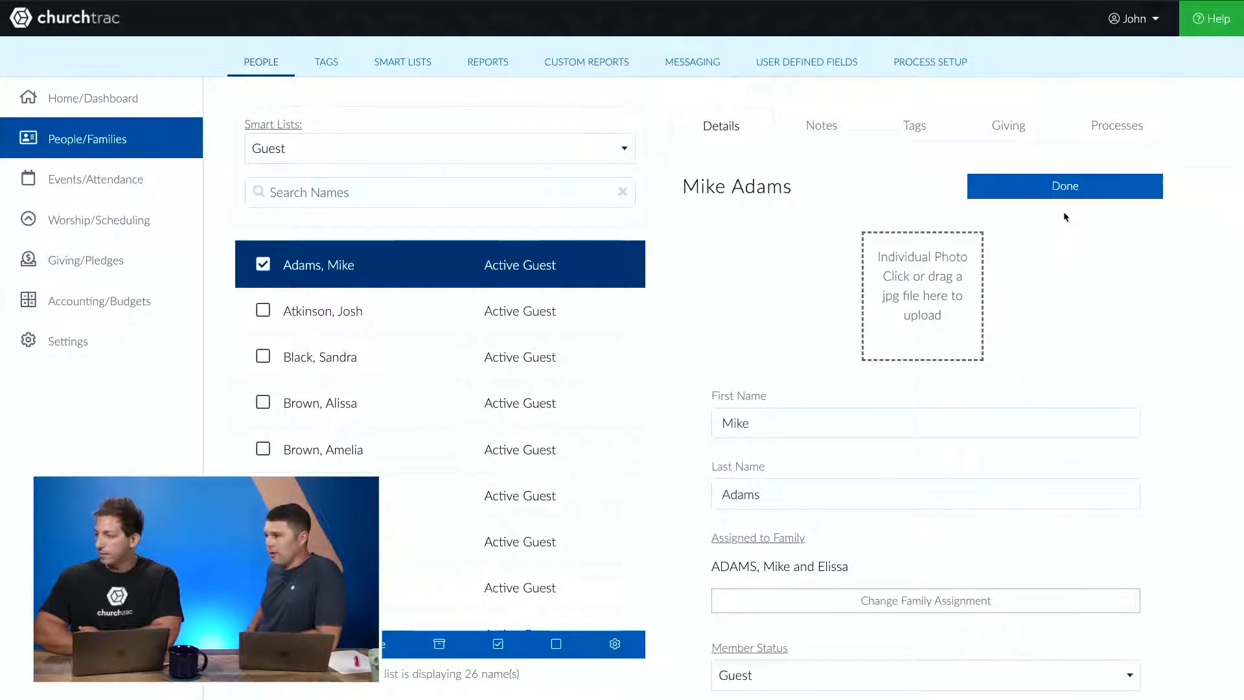
{"action": "right_click", "coordinate": [1056, 175]}
{"action": "right_click", "coordinate": [987, 172]}
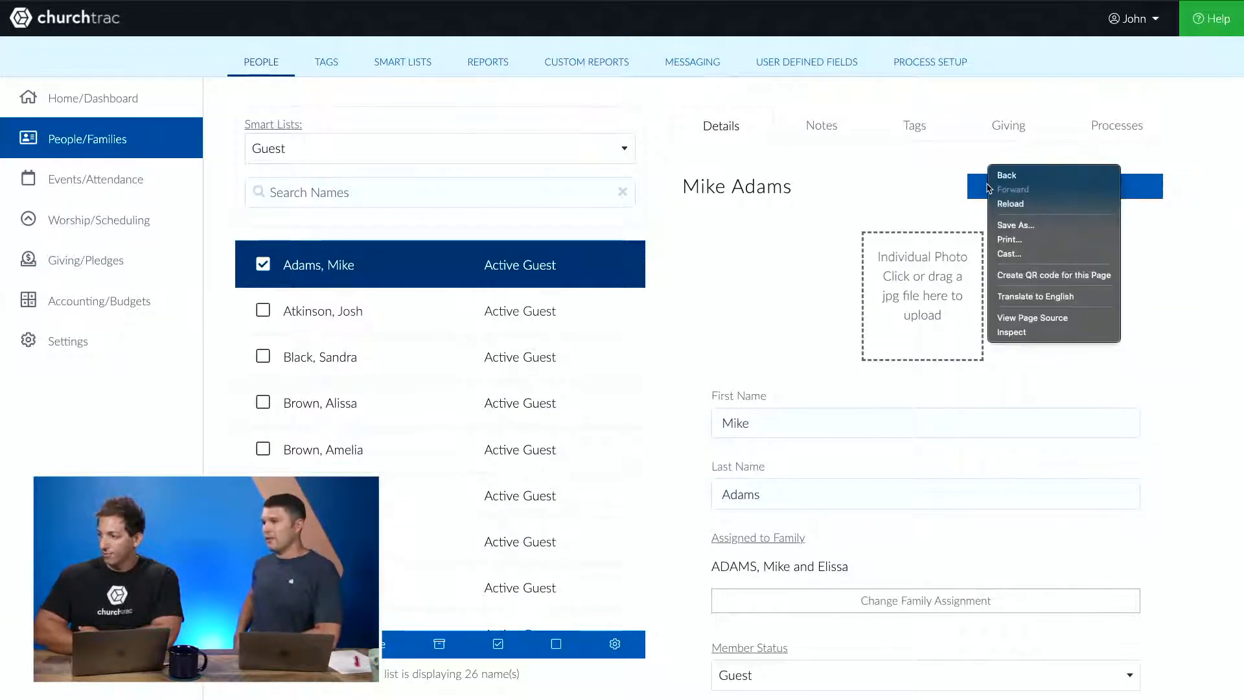
{"action": "left_click", "coordinate": [956, 195]}
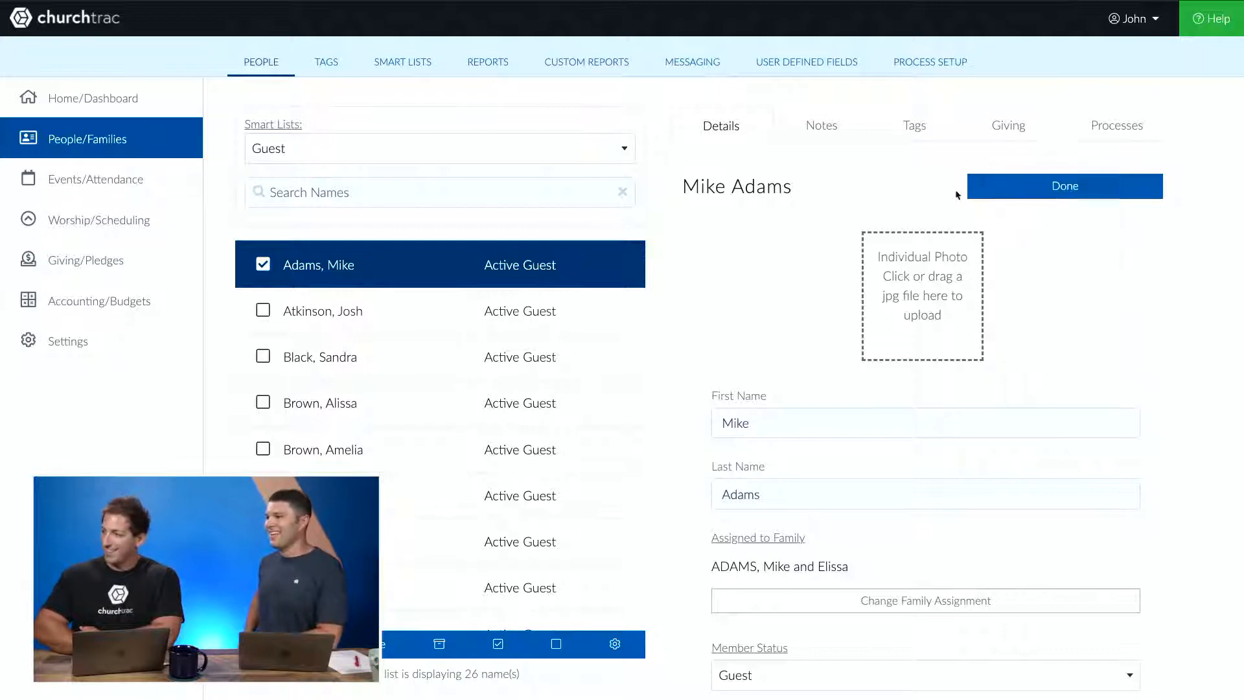
{"action": "left_click", "coordinate": [1027, 194]}
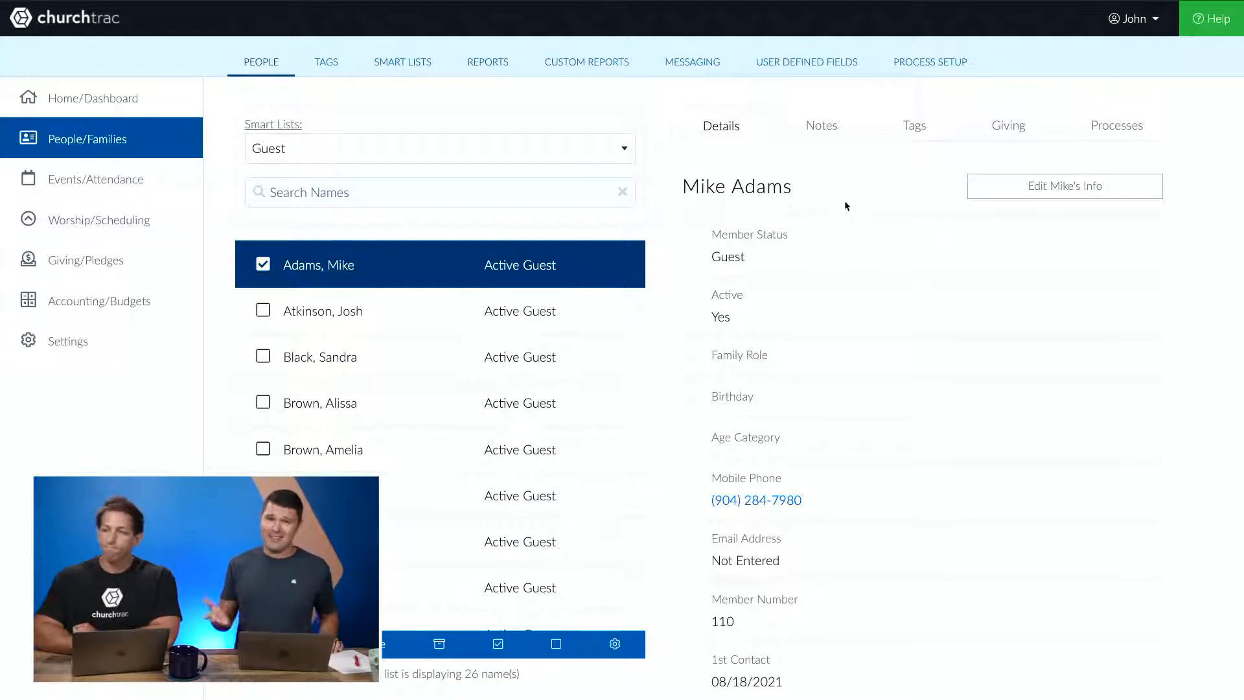
- Switch the smart list to Everyone, search names for 'church', and check the first matching person
{"action": "left_click", "coordinate": [492, 150]}
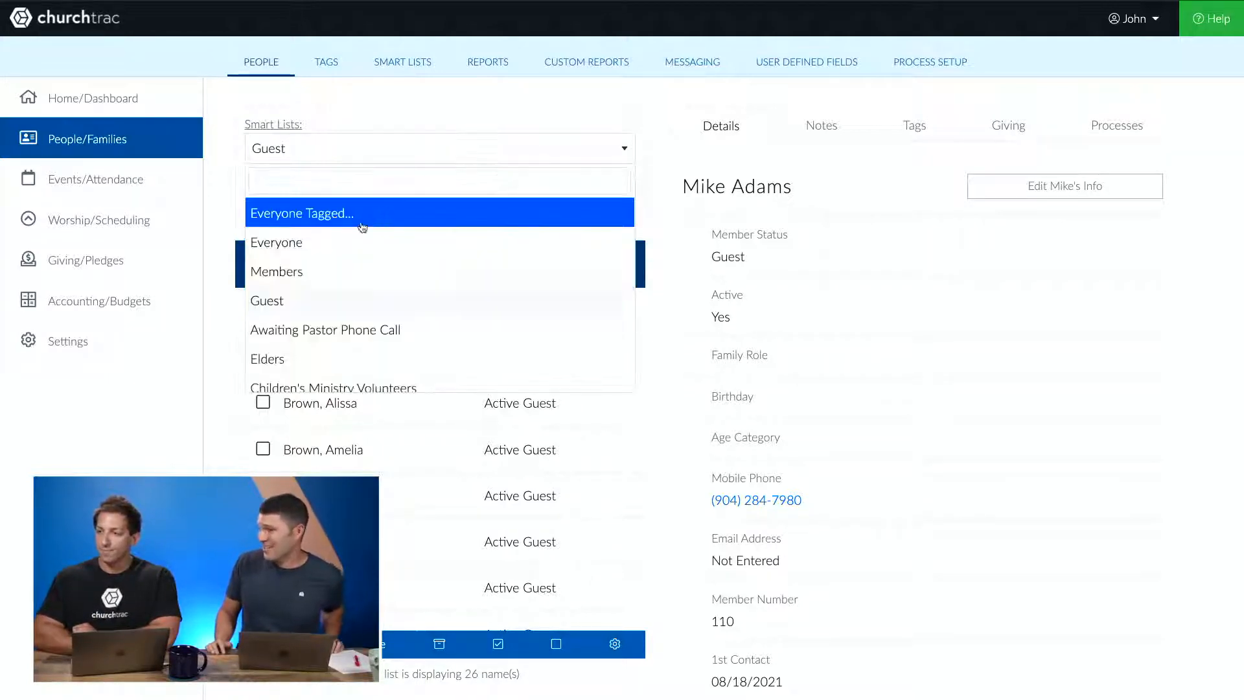
{"action": "left_click", "coordinate": [332, 241]}
{"action": "left_click", "coordinate": [356, 187]}
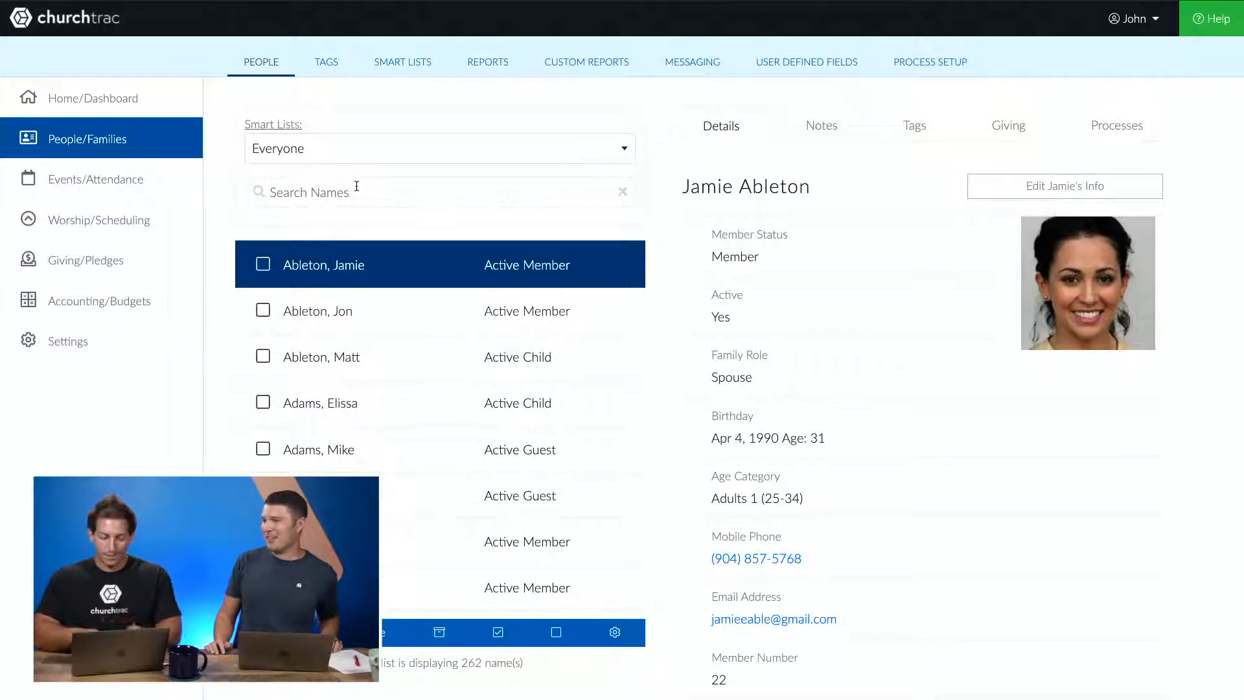
{"action": "type", "text": "church"}
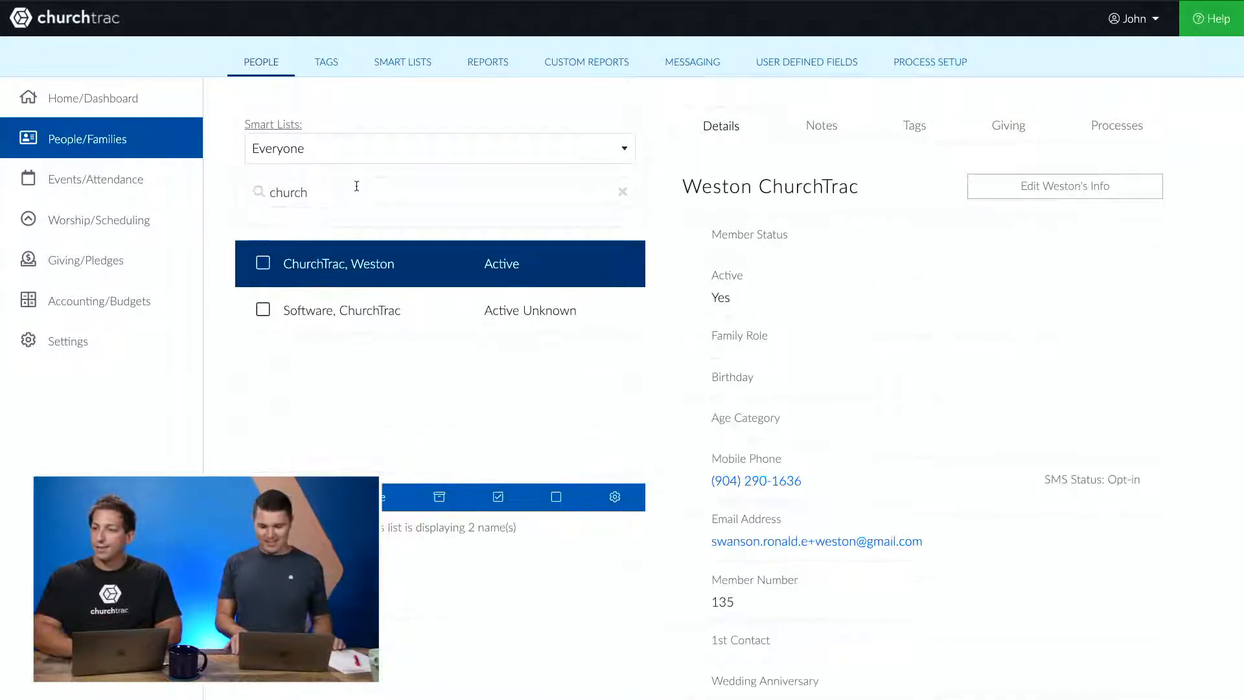
{"action": "right_click", "coordinate": [260, 262]}
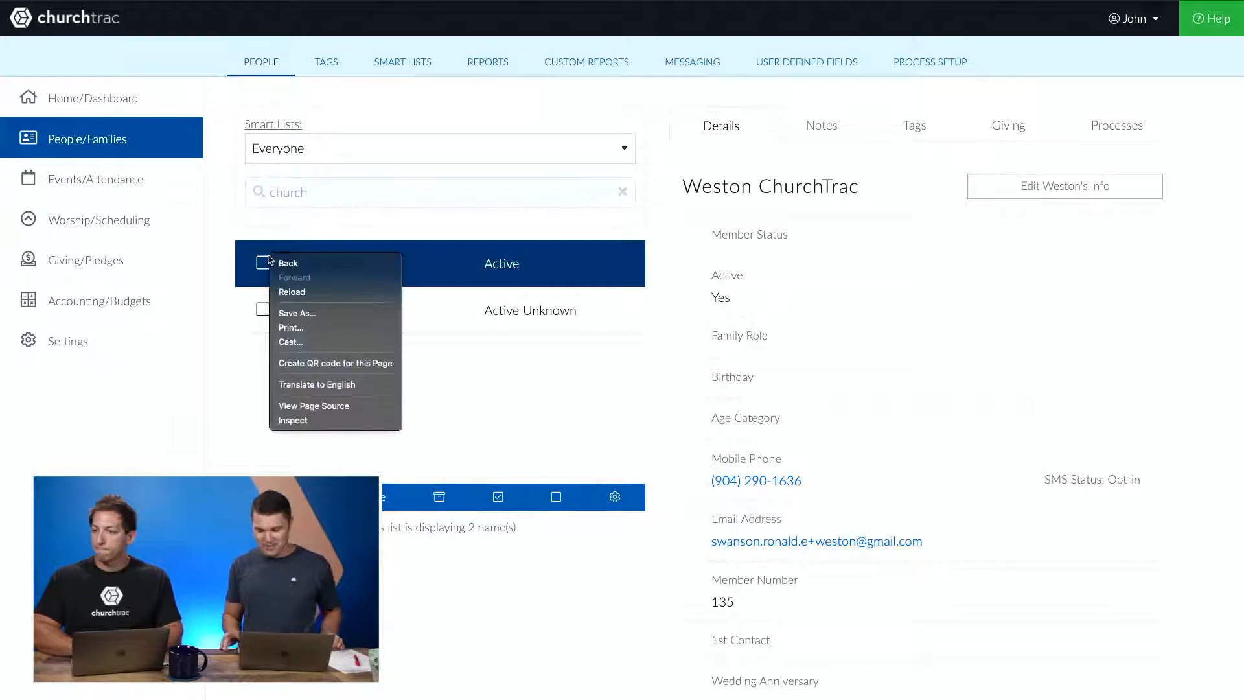
{"action": "key", "text": "Escape"}
{"action": "left_click", "coordinate": [260, 263]}
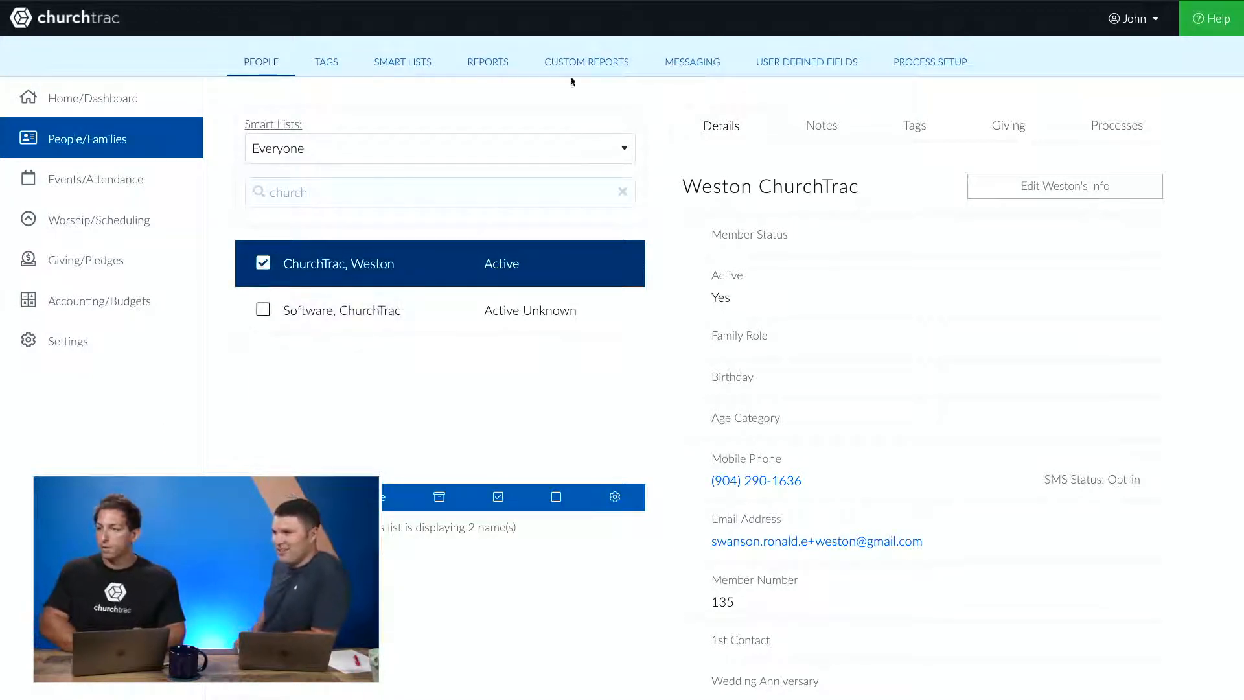
- Start a text message to the checked person and write a note asking the pastor to call a contact at their phone number
{"action": "left_click", "coordinate": [684, 74]}
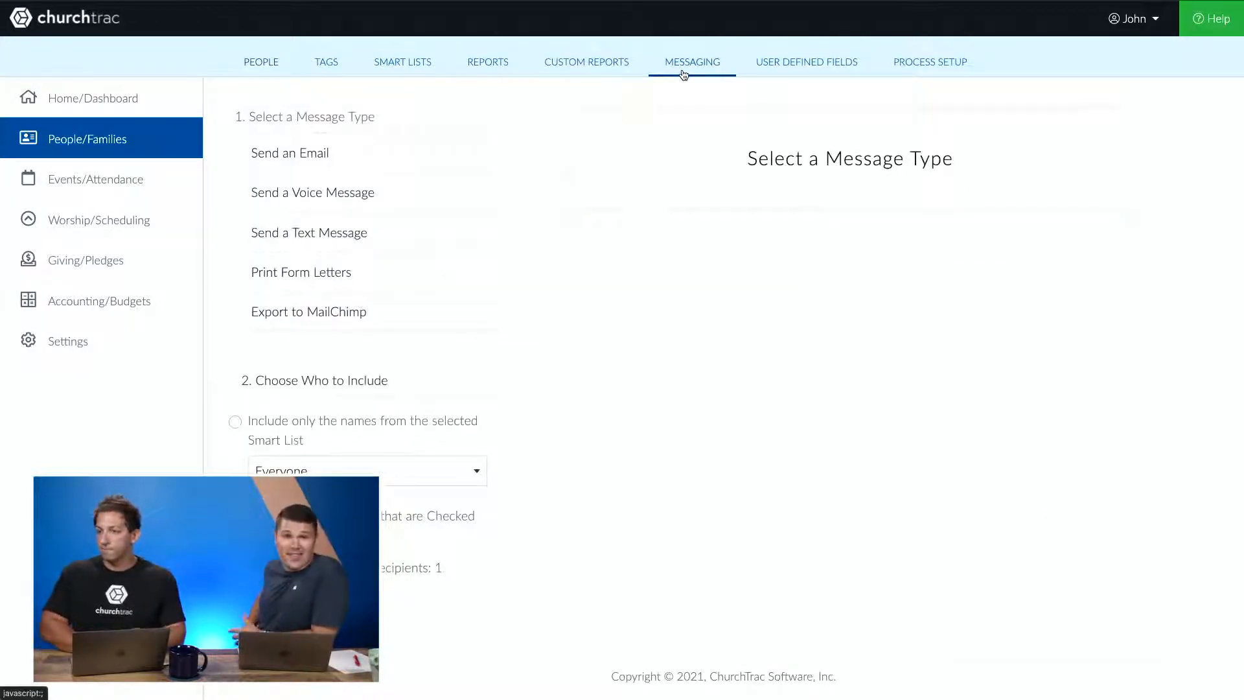
{"action": "left_click", "coordinate": [329, 242]}
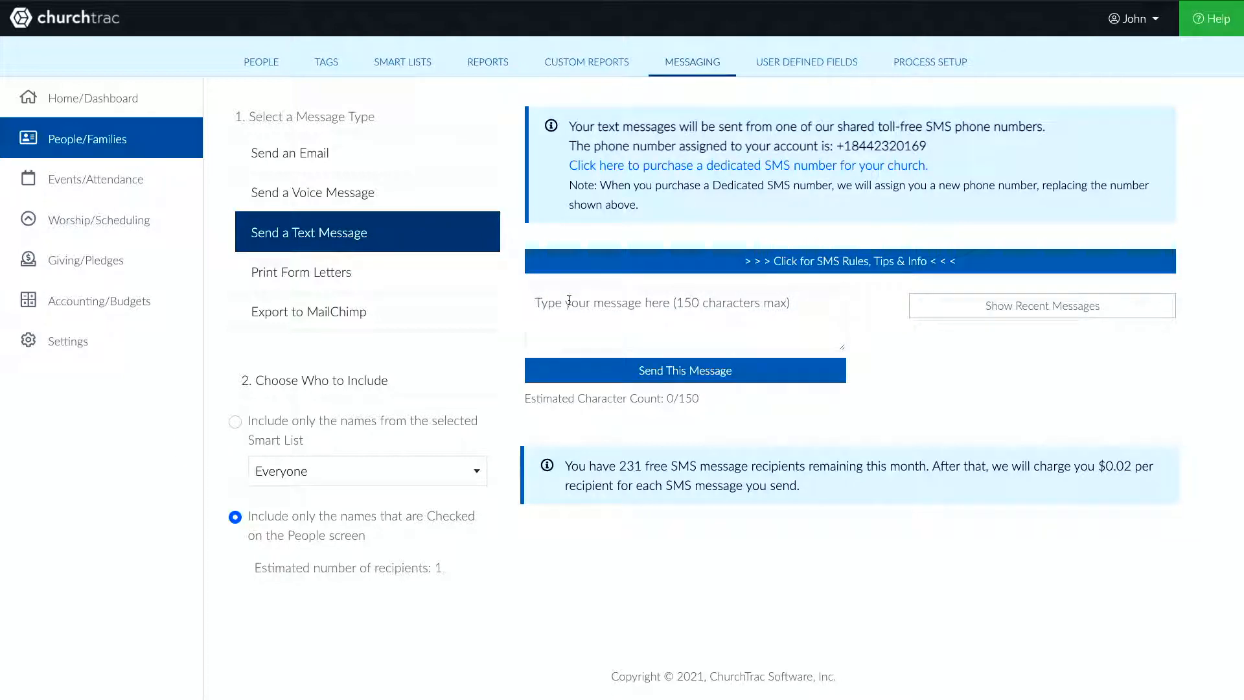
{"action": "type", "text": "Hi pas"}
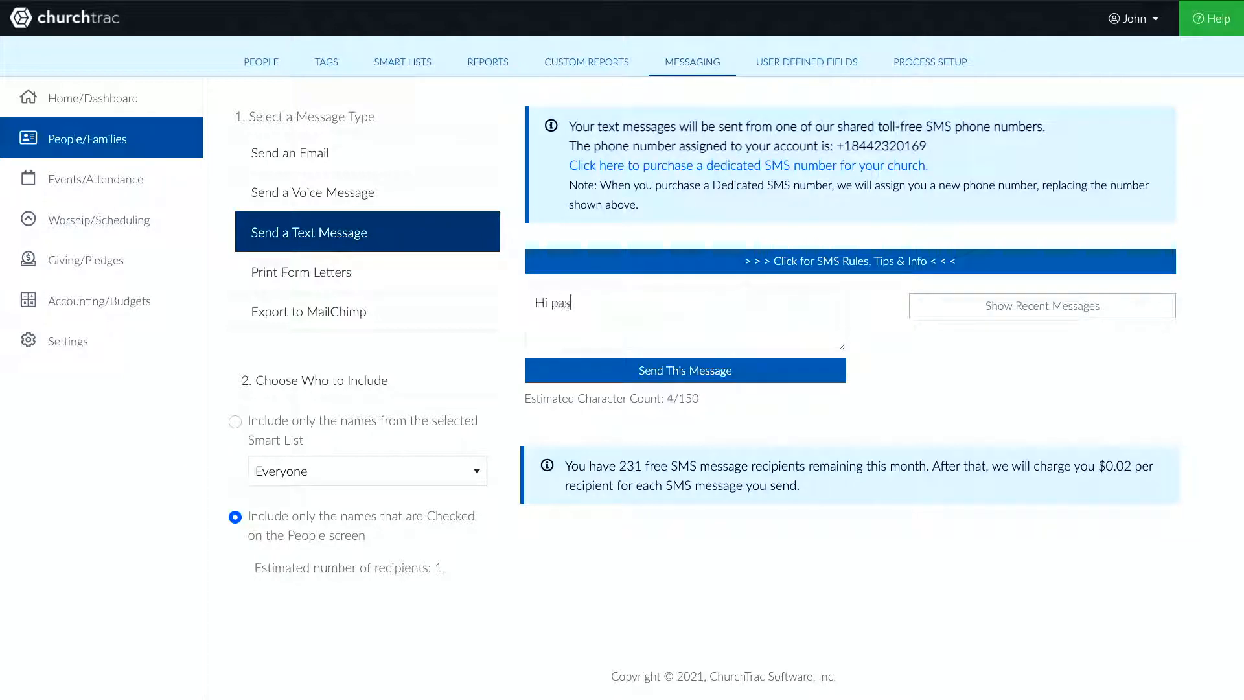
{"action": "type", "text": "tor, please reach Mike "}
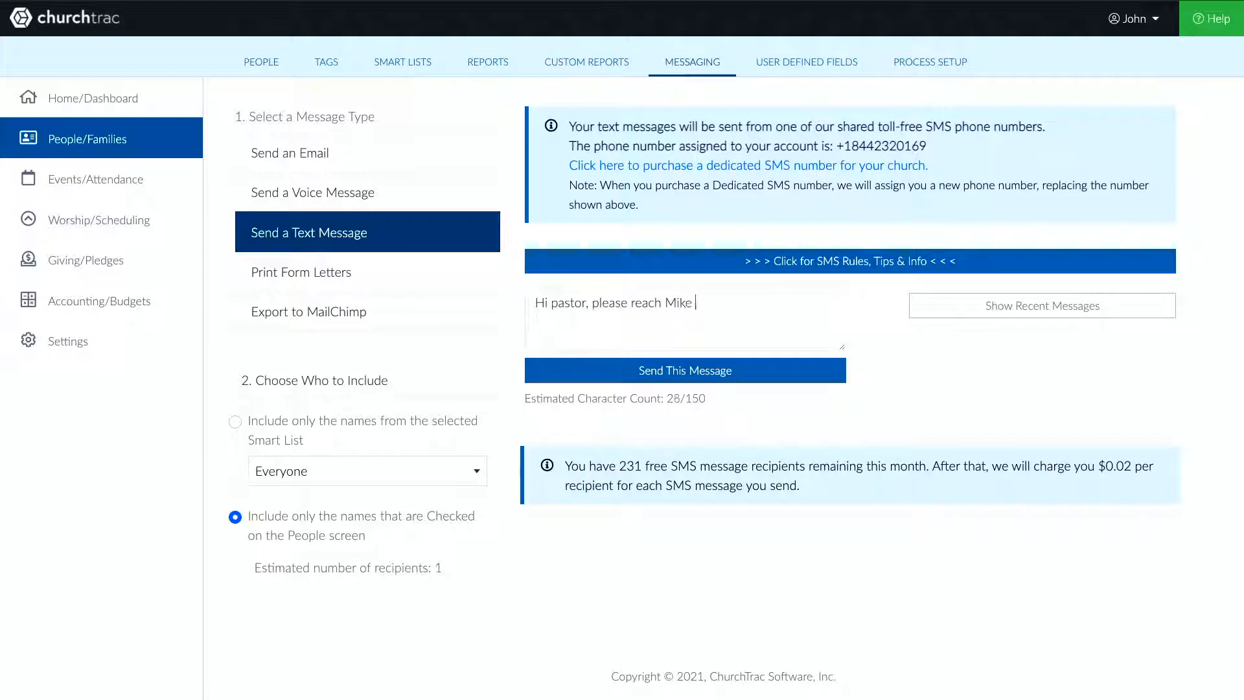
{"action": "type", "text": "@ 904-555-5555"}
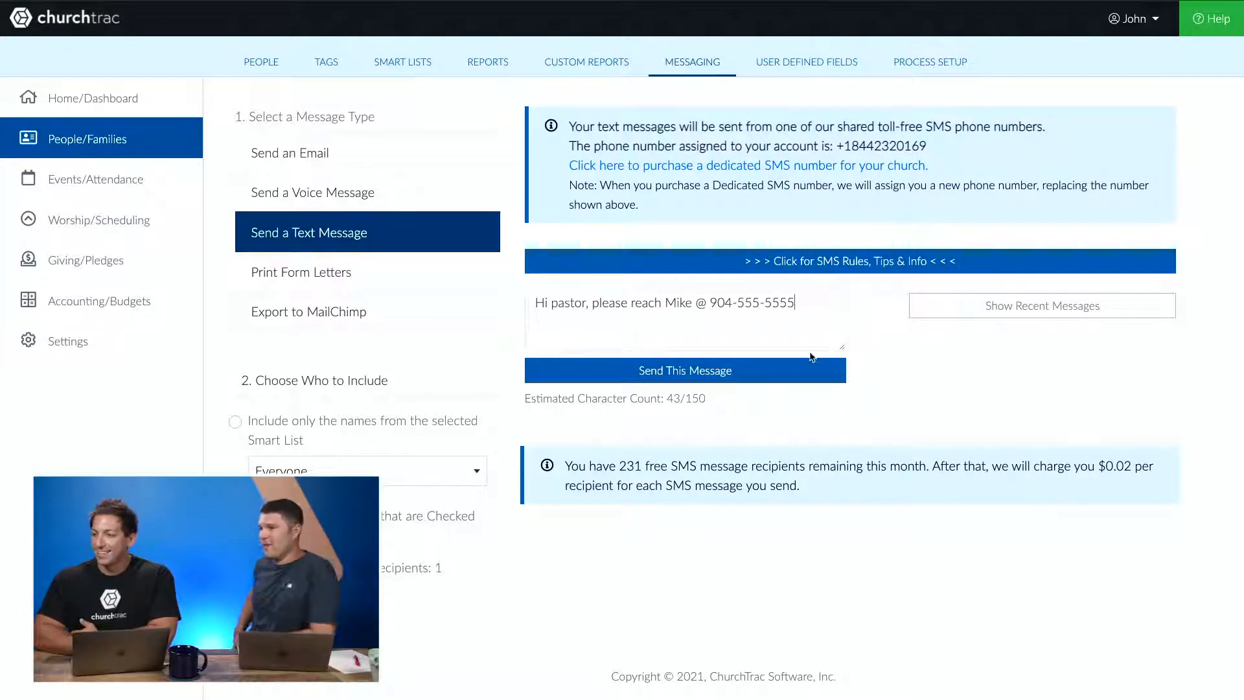
- Send the text message with the 'Send the message as soon as possible' timing option
{"action": "left_click", "coordinate": [791, 375]}
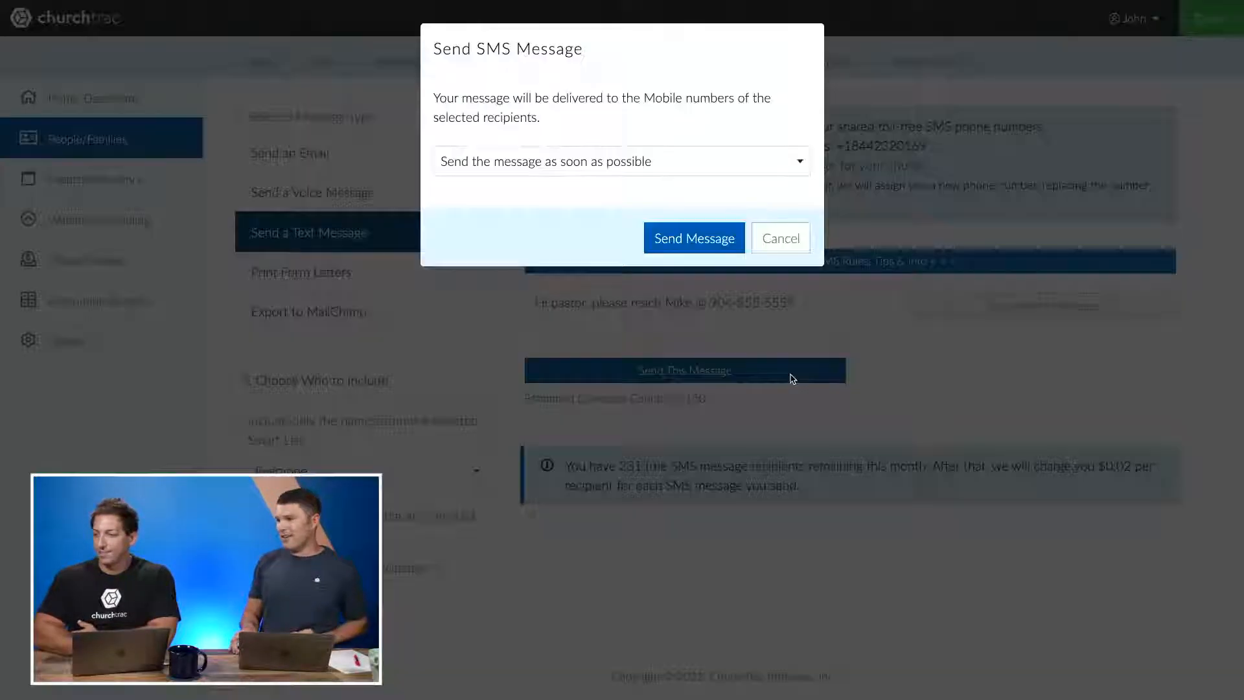
{"action": "left_click", "coordinate": [758, 159]}
{"action": "left_click", "coordinate": [739, 175]}
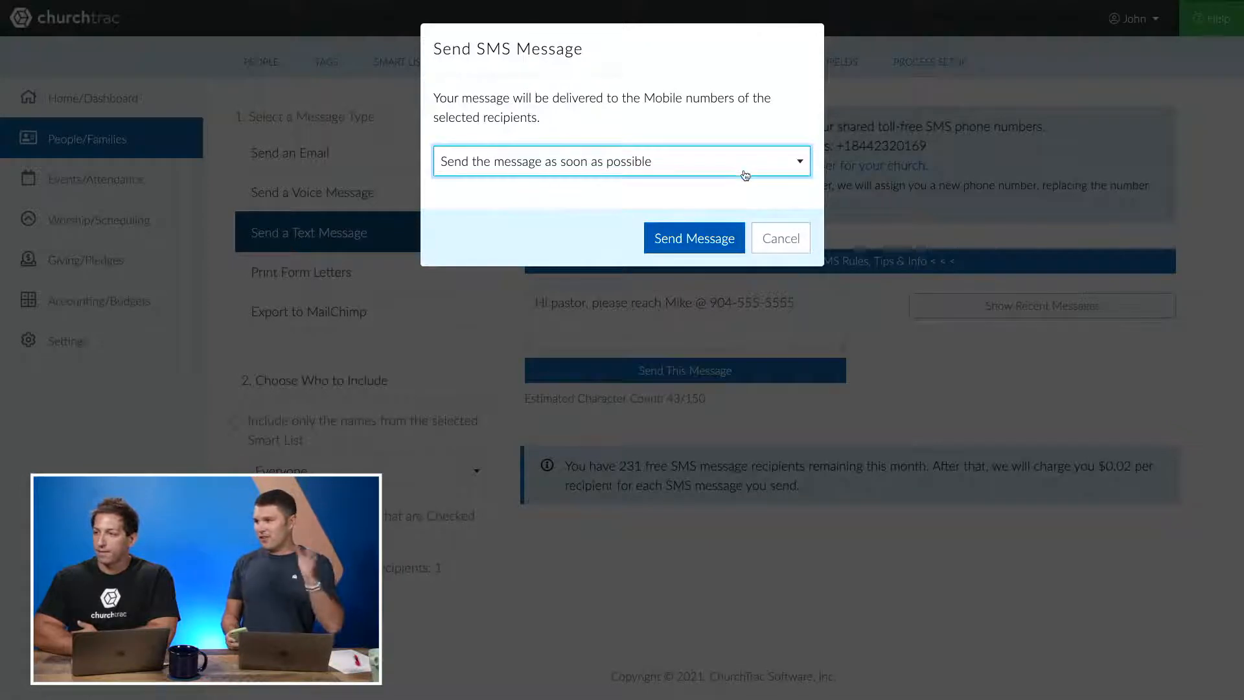
{"action": "left_click", "coordinate": [695, 233]}
{"action": "left_click", "coordinate": [788, 146]}
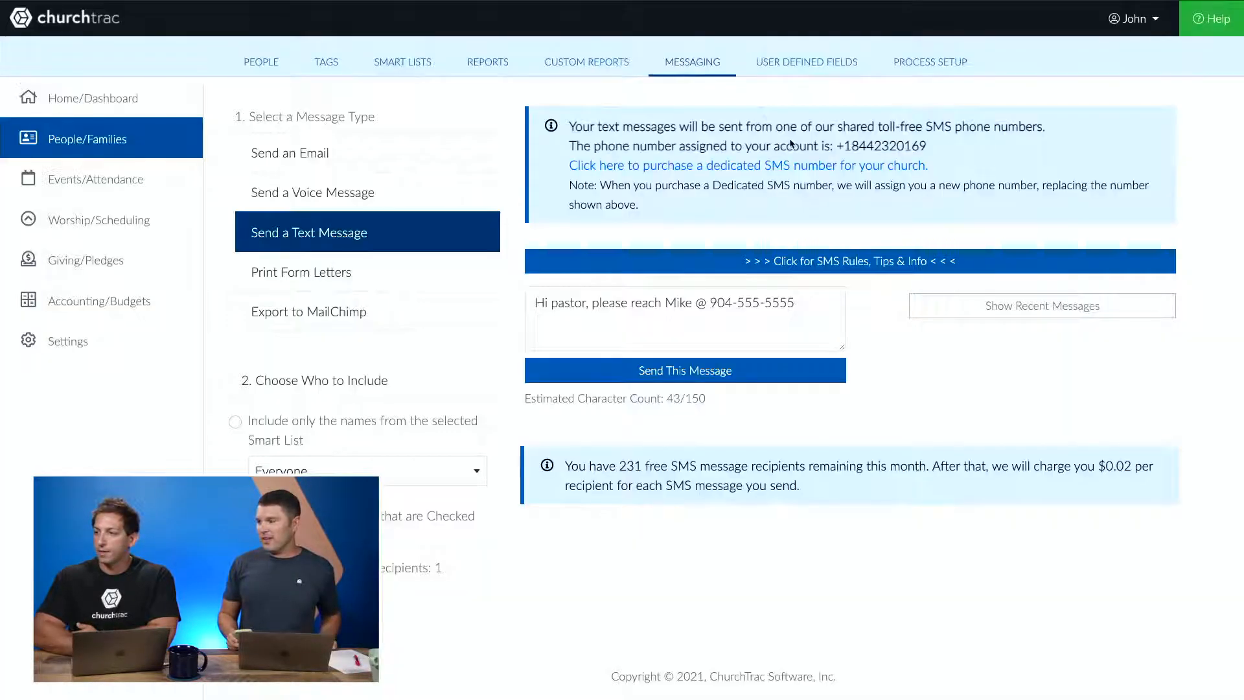
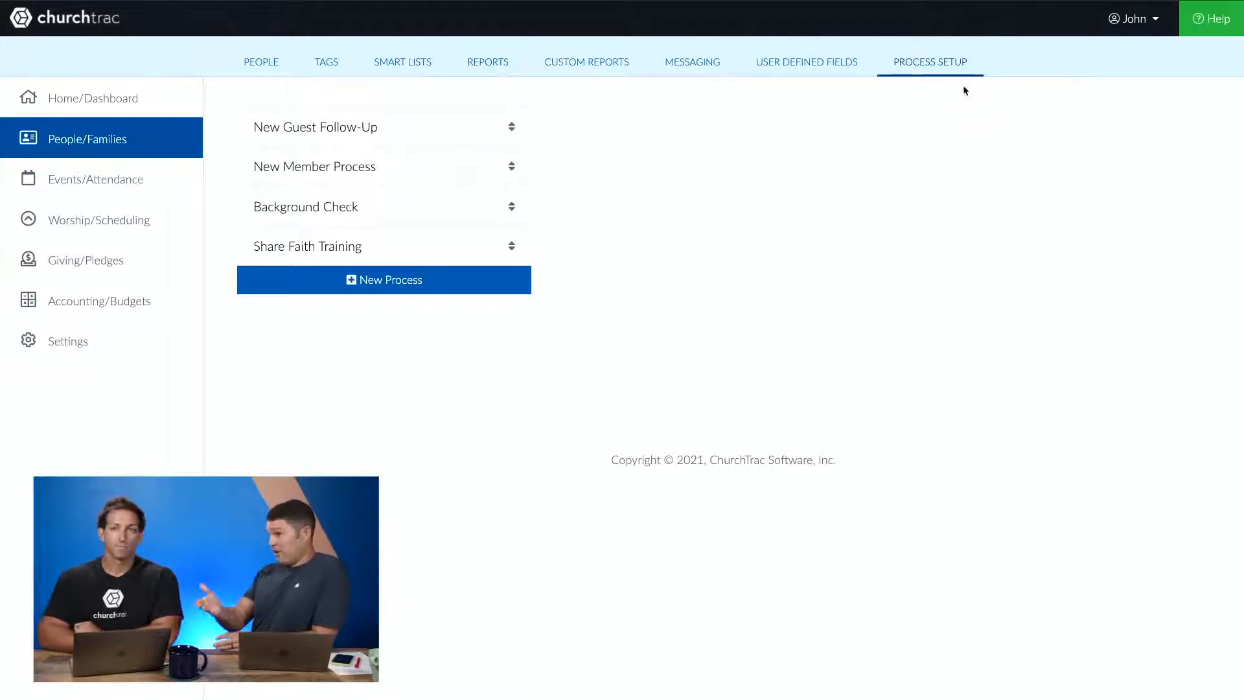
- Create a new process and name it 'Automated Follow-Up'
{"action": "left_click", "coordinate": [466, 288]}
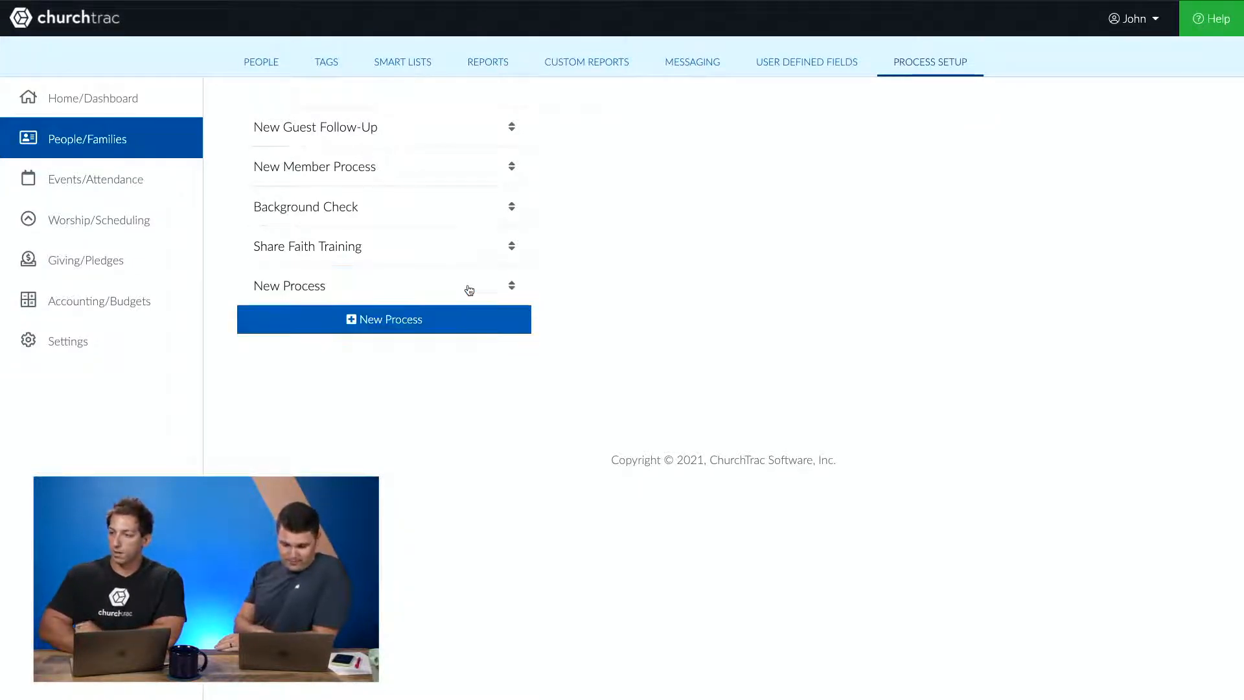
{"action": "left_click", "coordinate": [469, 289]}
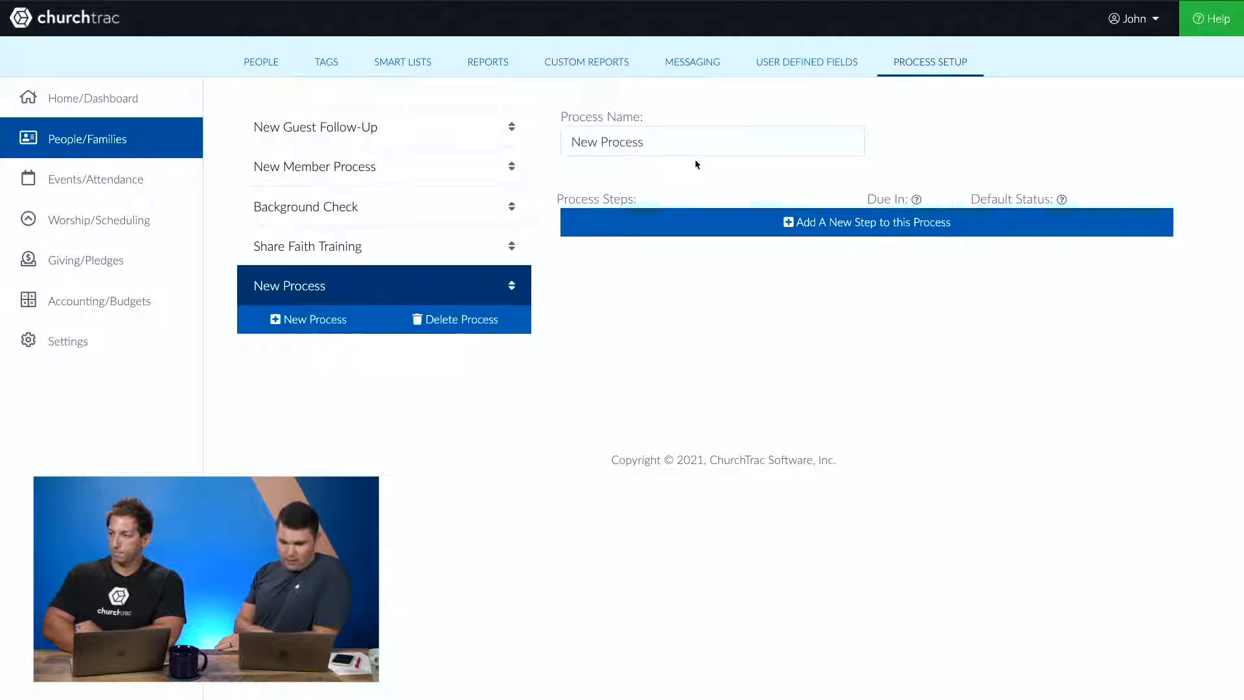
{"action": "left_click_drag", "start_coordinate": [681, 144], "coordinate": [583, 129]}
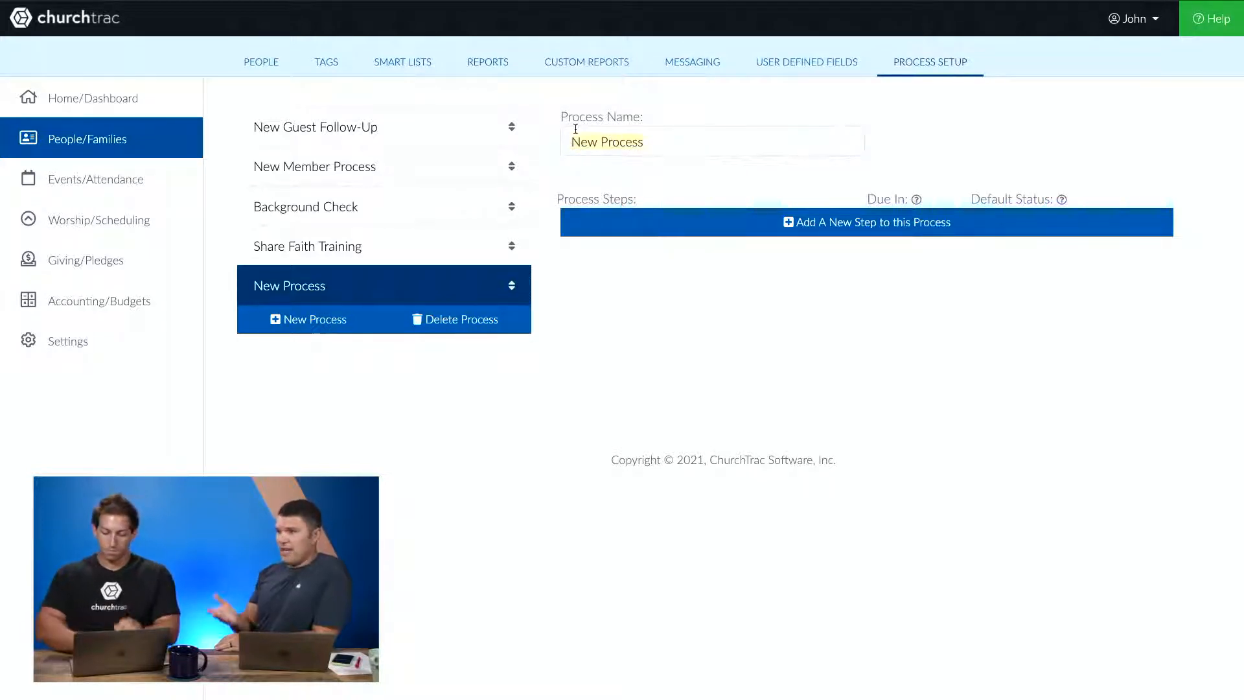
{"action": "type", "text": "Autom"}
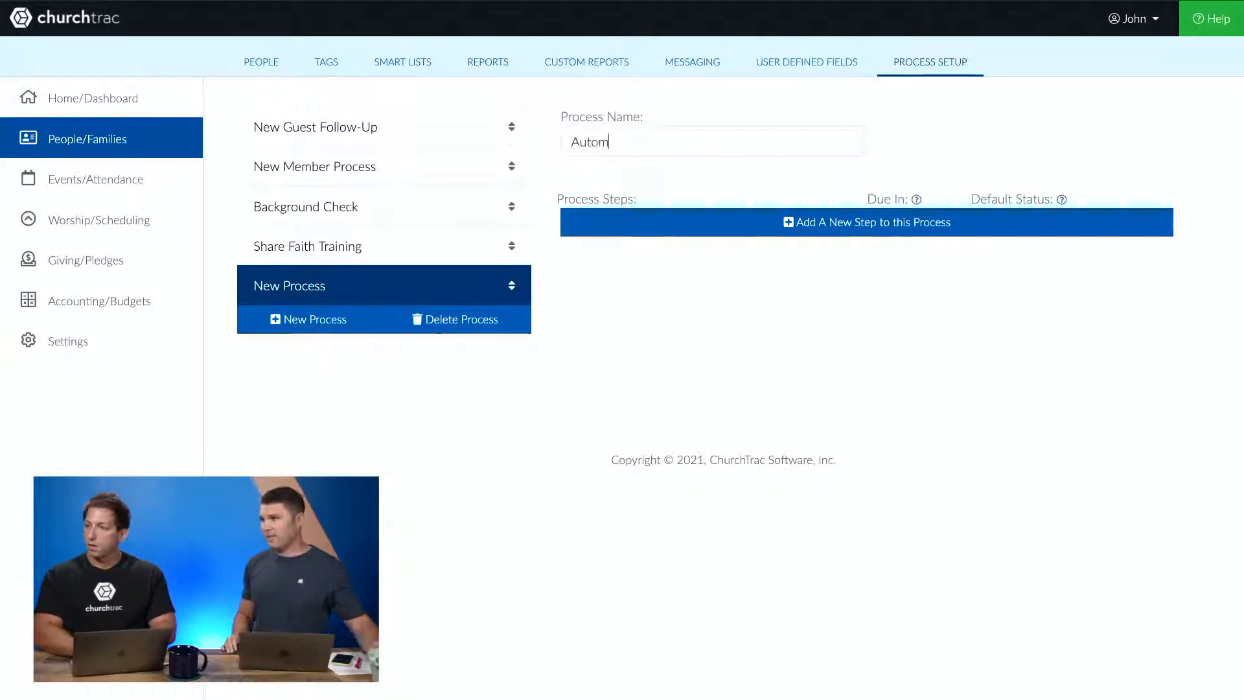
{"action": "type", "text": "ated "}
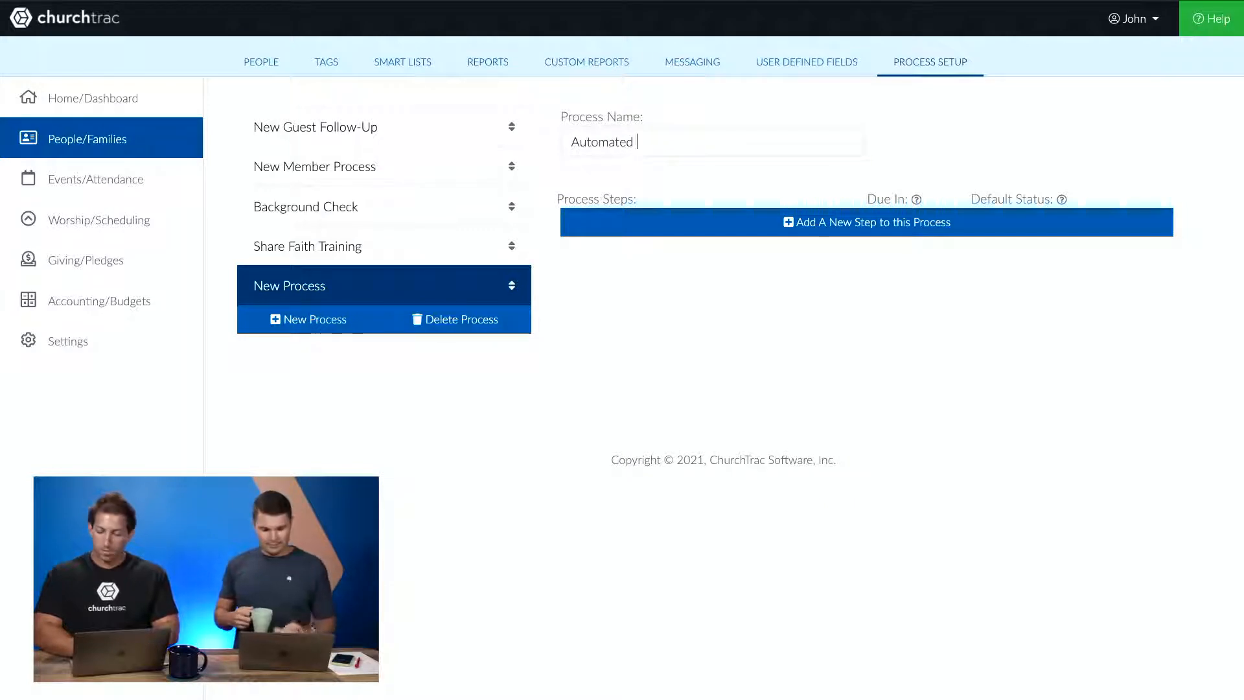
{"action": "type", "text": "Follow-Up"}
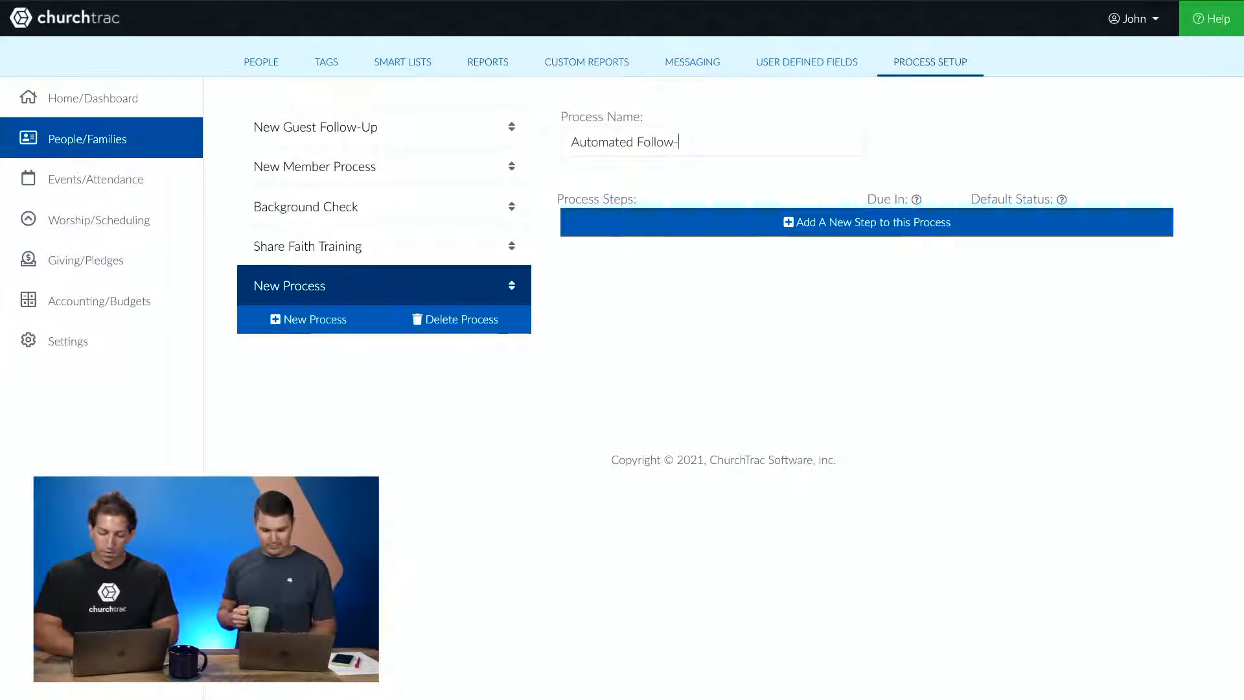
{"action": "right_click", "coordinate": [707, 164]}
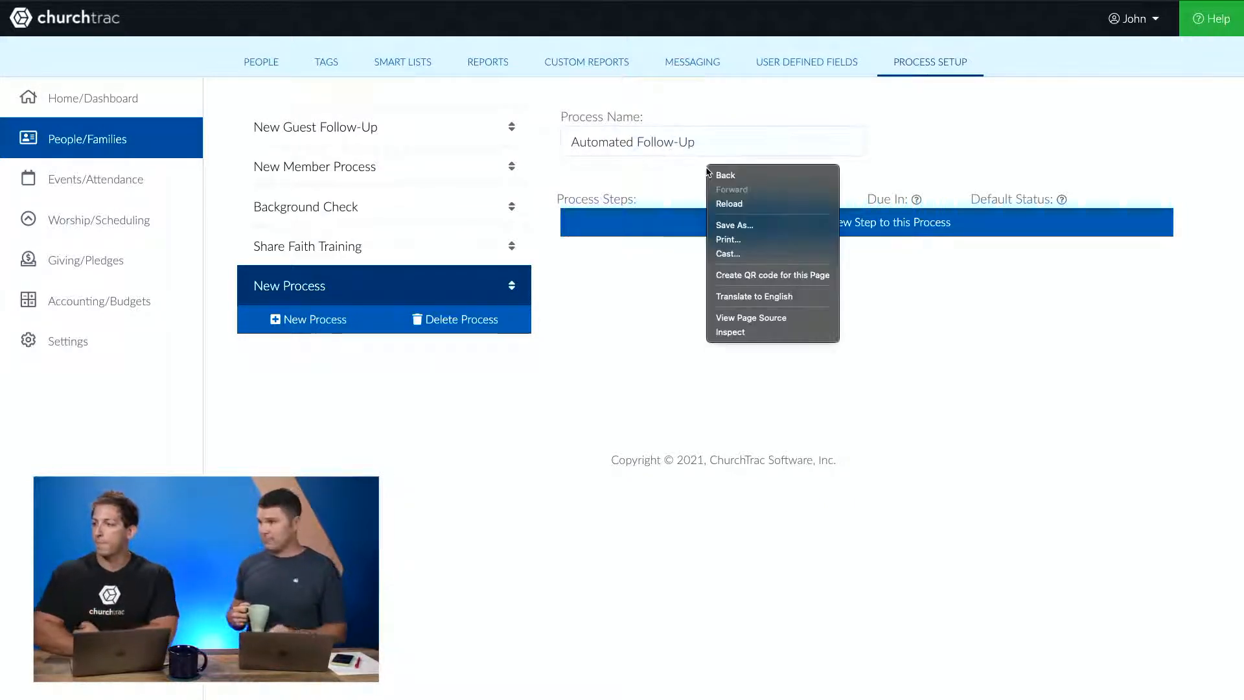
{"action": "right_click", "coordinate": [627, 158]}
{"action": "left_click", "coordinate": [585, 179]}
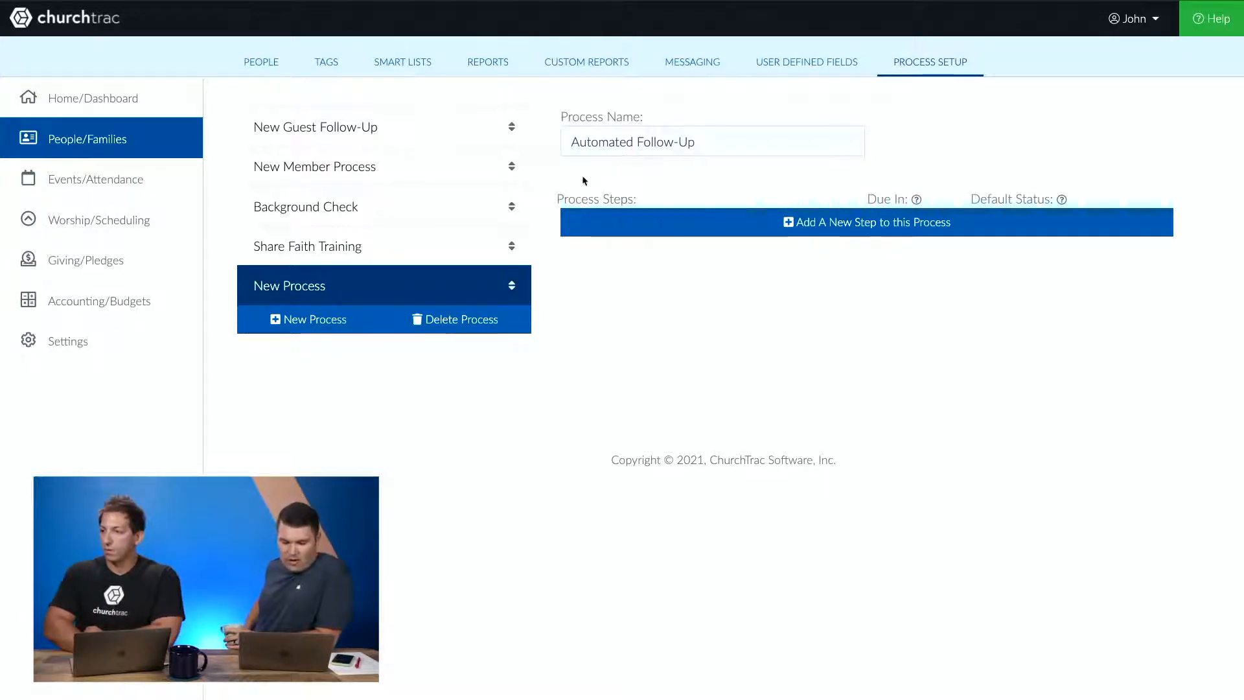
- Add a first process step named 'Automated Follow-Up'
{"action": "left_click", "coordinate": [736, 234]}
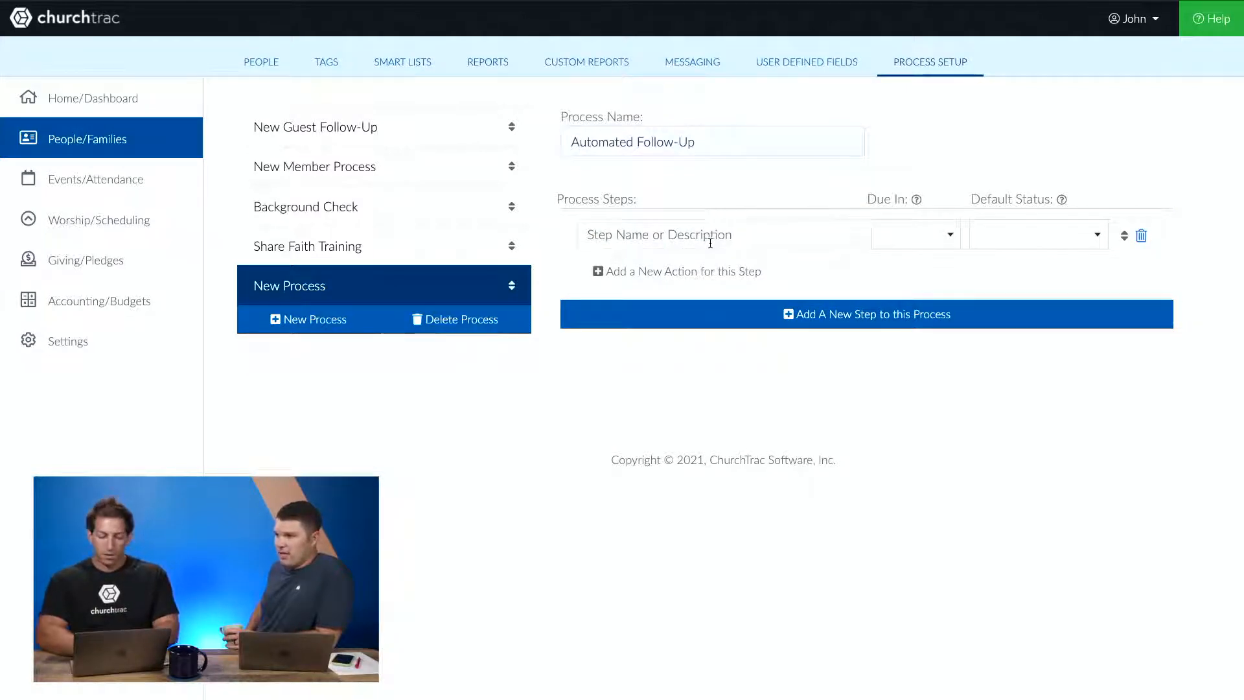
{"action": "type", "text": "Automade"}
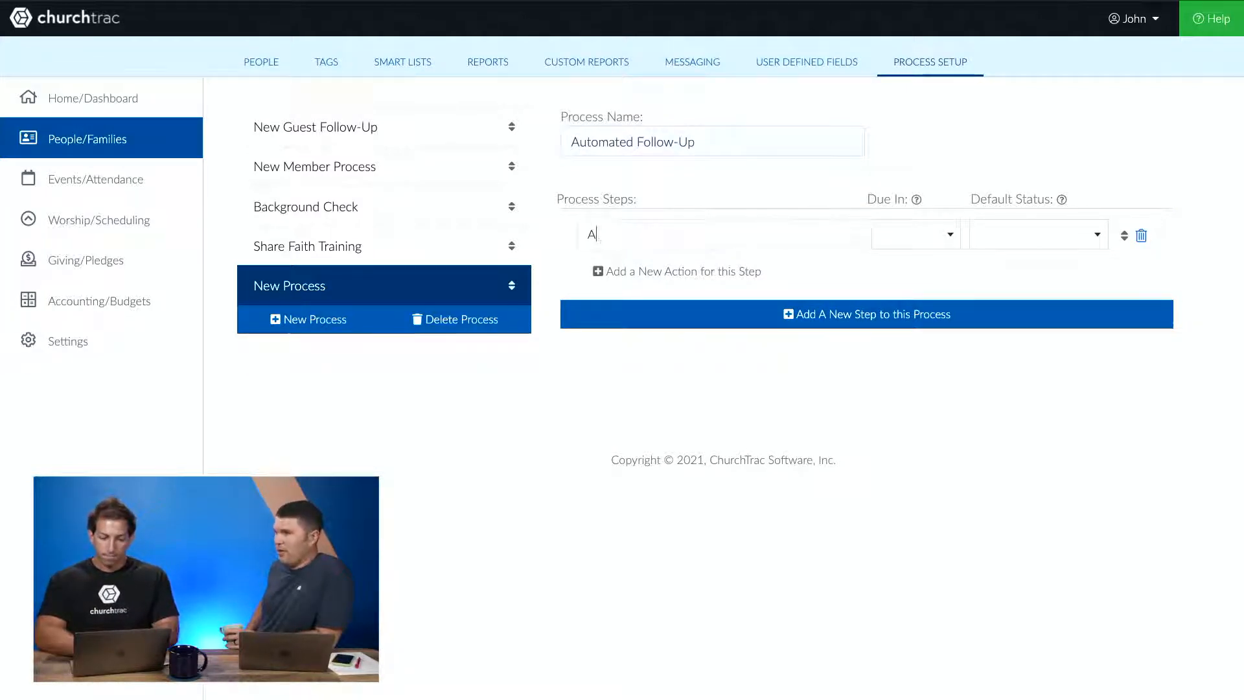
{"action": "key", "text": "BackSpace"}
{"action": "key", "text": "BackSpace"}
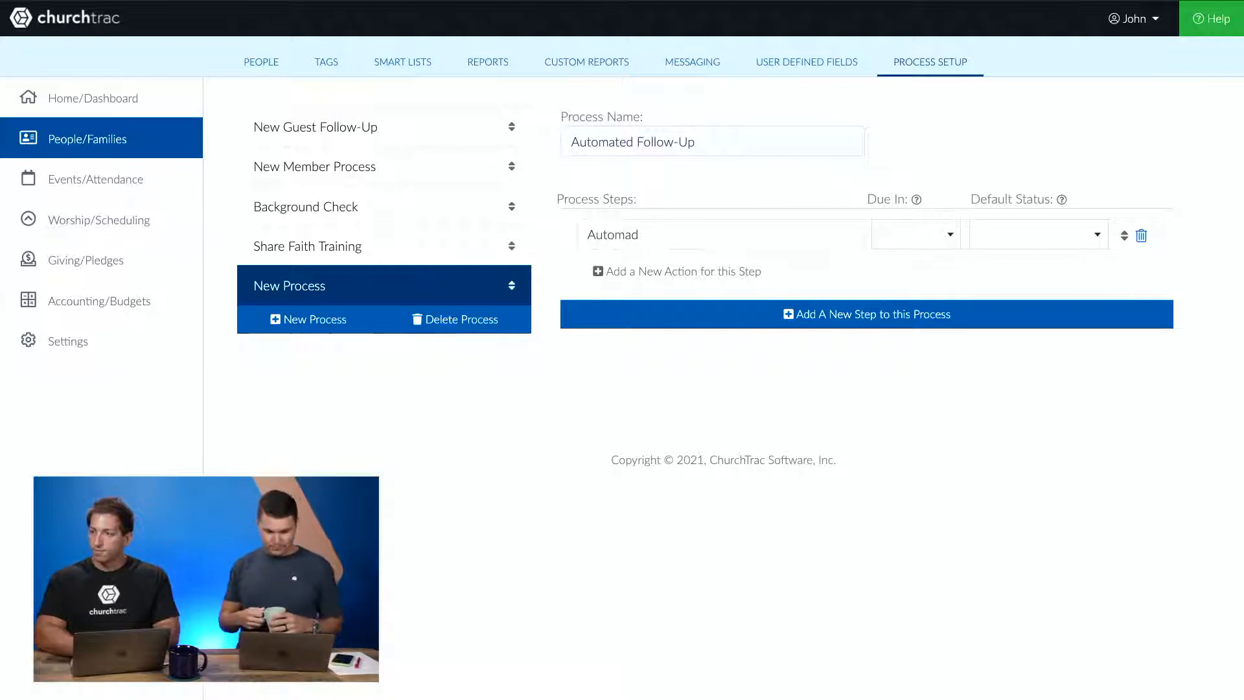
{"action": "type", "text": "ted Follow-Up"}
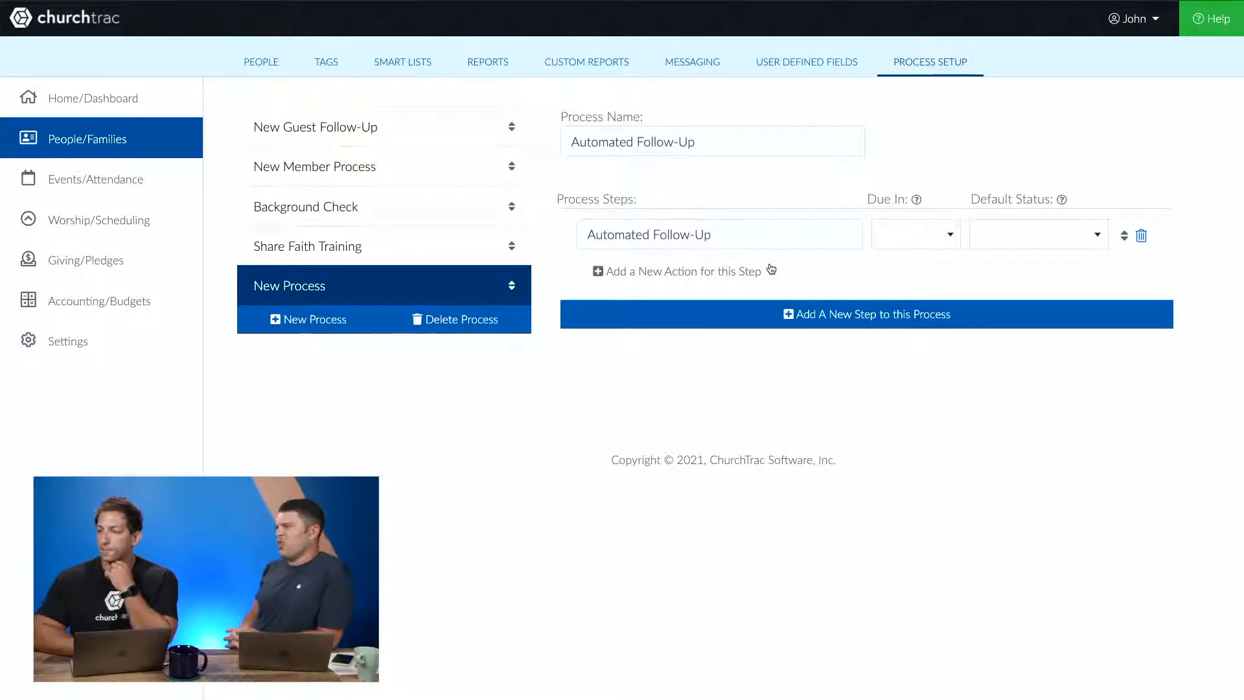
- Set the step's due time to 1 Day and its default status to In Progress
{"action": "left_click", "coordinate": [884, 240]}
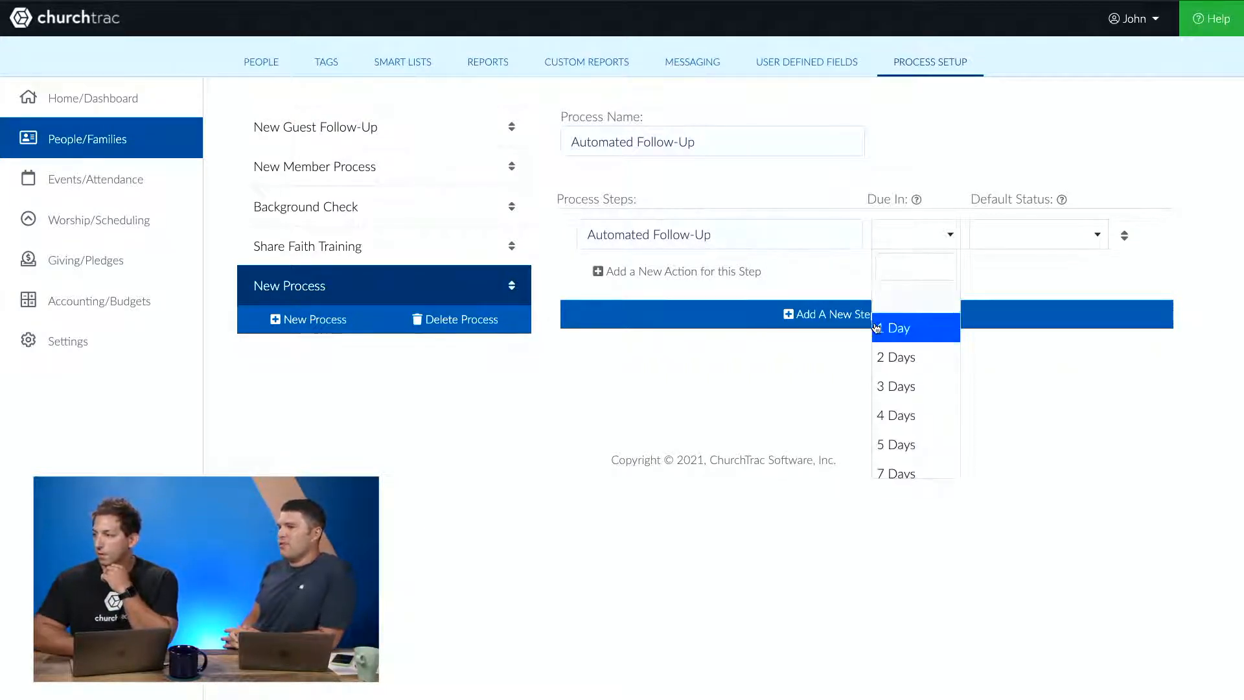
{"action": "left_click", "coordinate": [877, 328]}
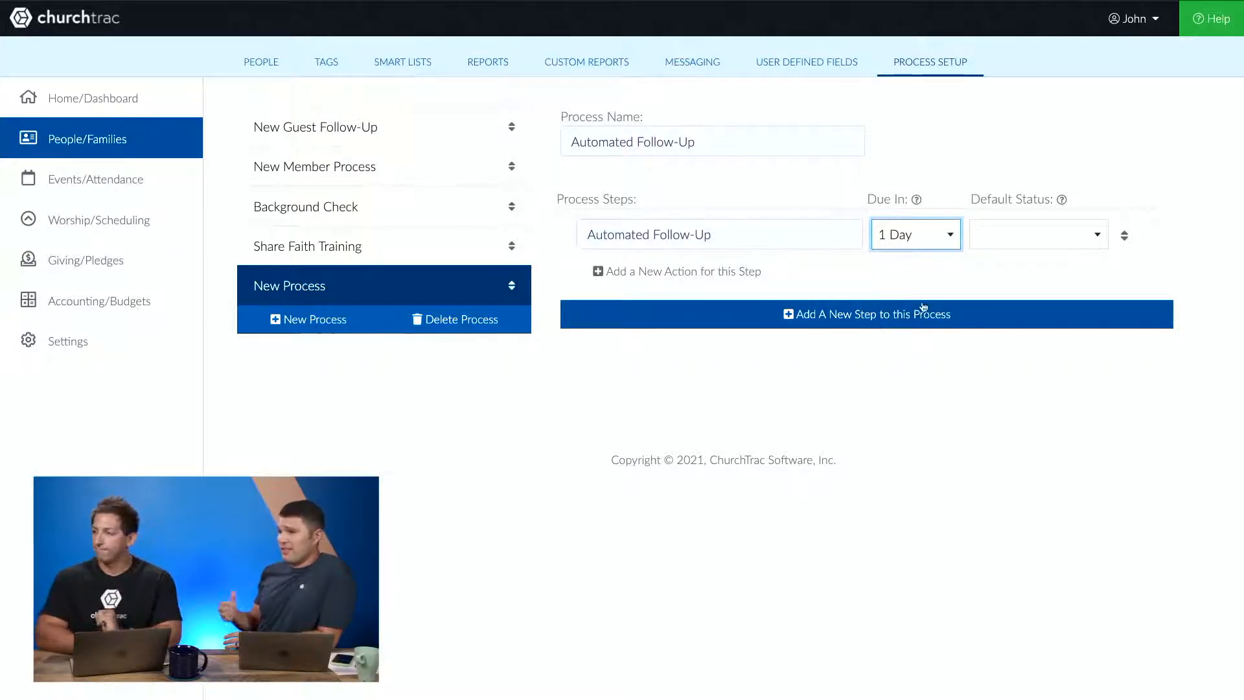
{"action": "left_click", "coordinate": [1032, 246]}
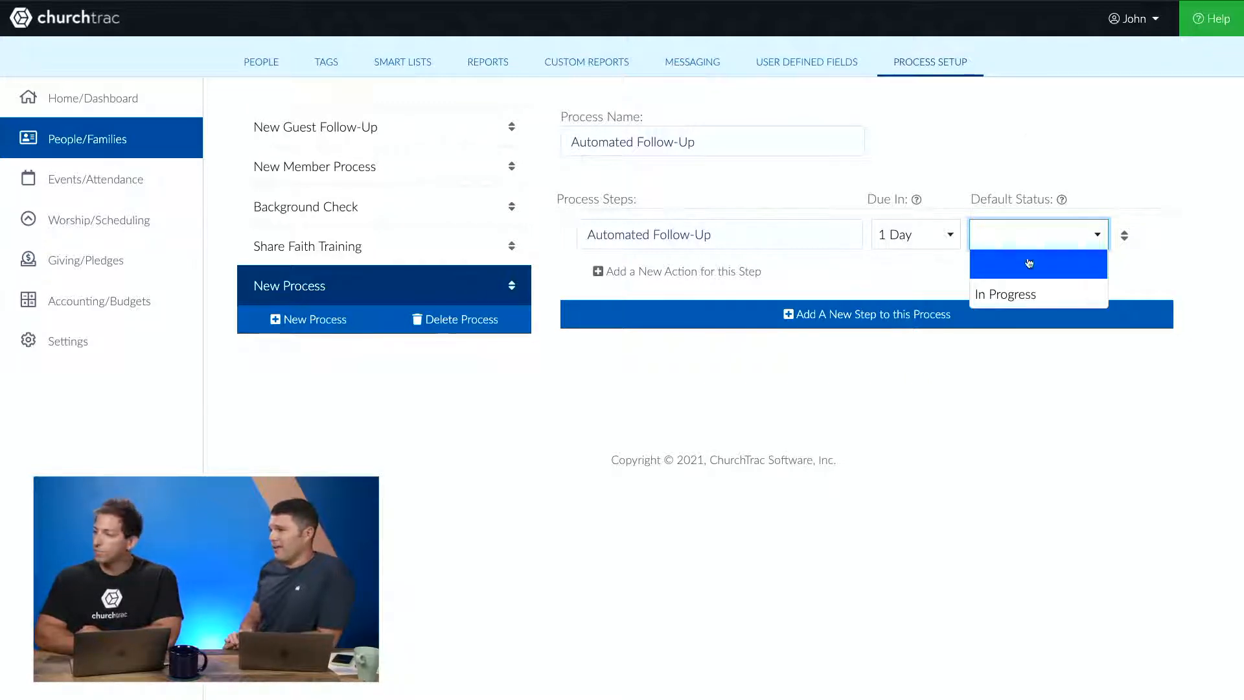
{"action": "left_click", "coordinate": [1005, 292]}
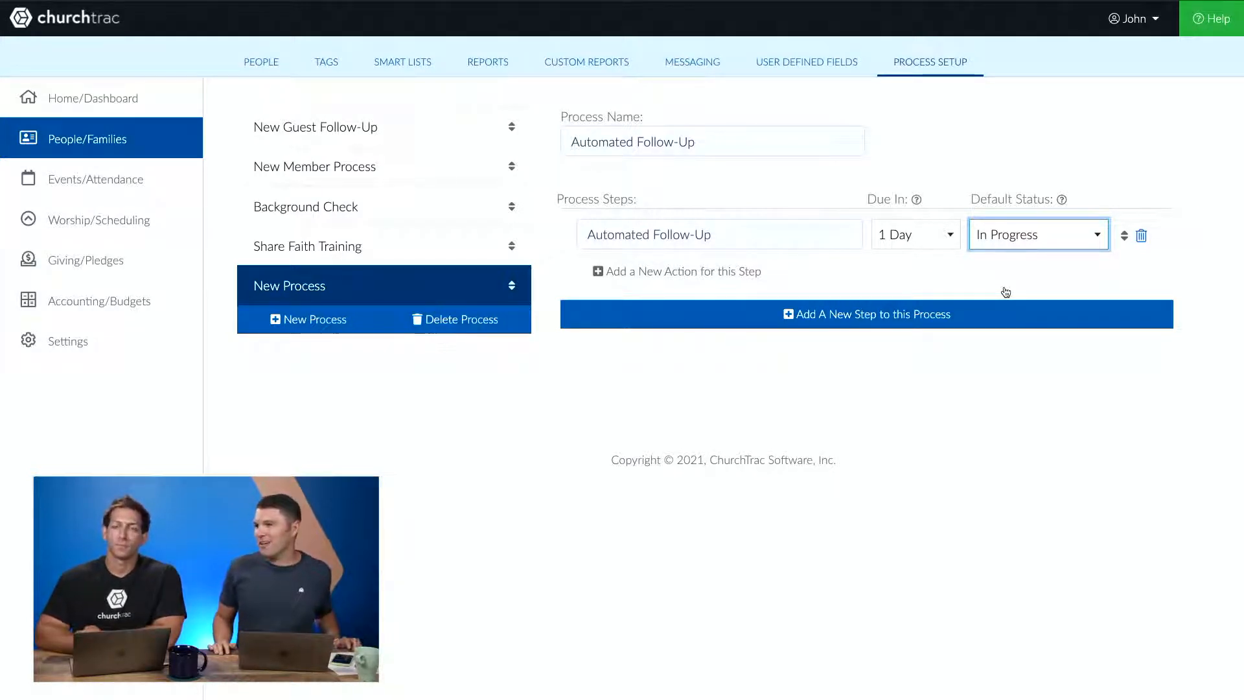
- Add an action that sends an email to this individual, with the subject 'Thank you for visiting Potential Church'
{"action": "left_click", "coordinate": [740, 272]}
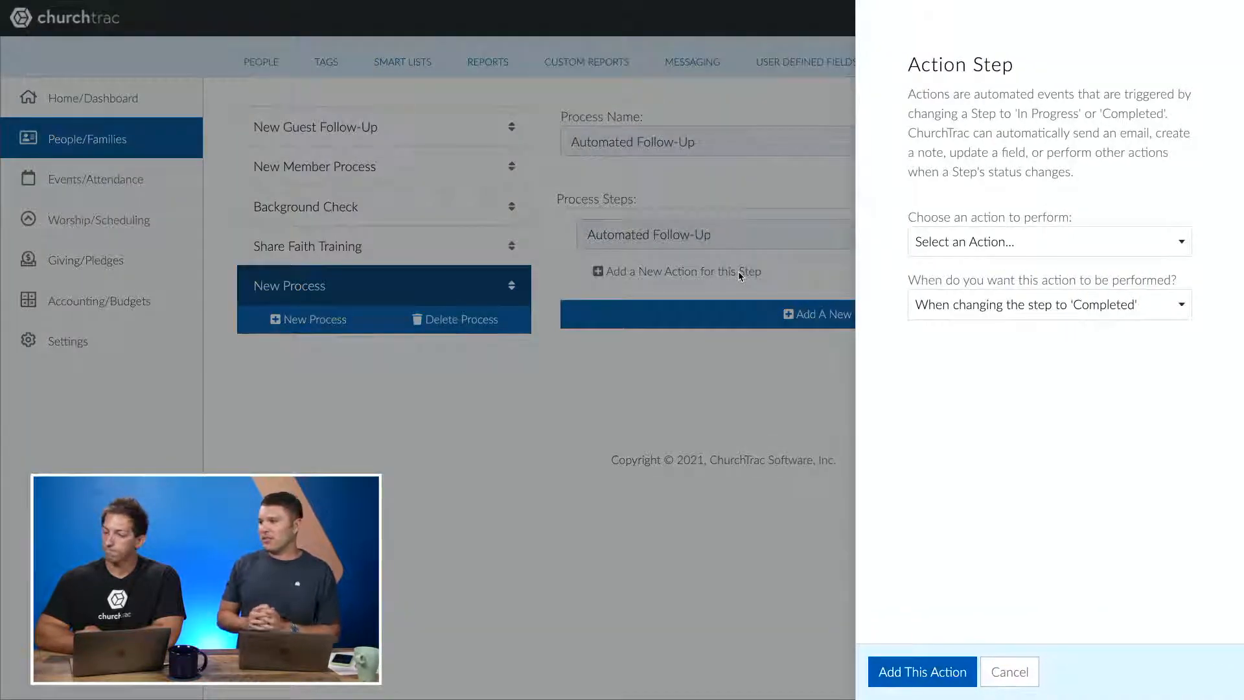
{"action": "left_click", "coordinate": [985, 250]}
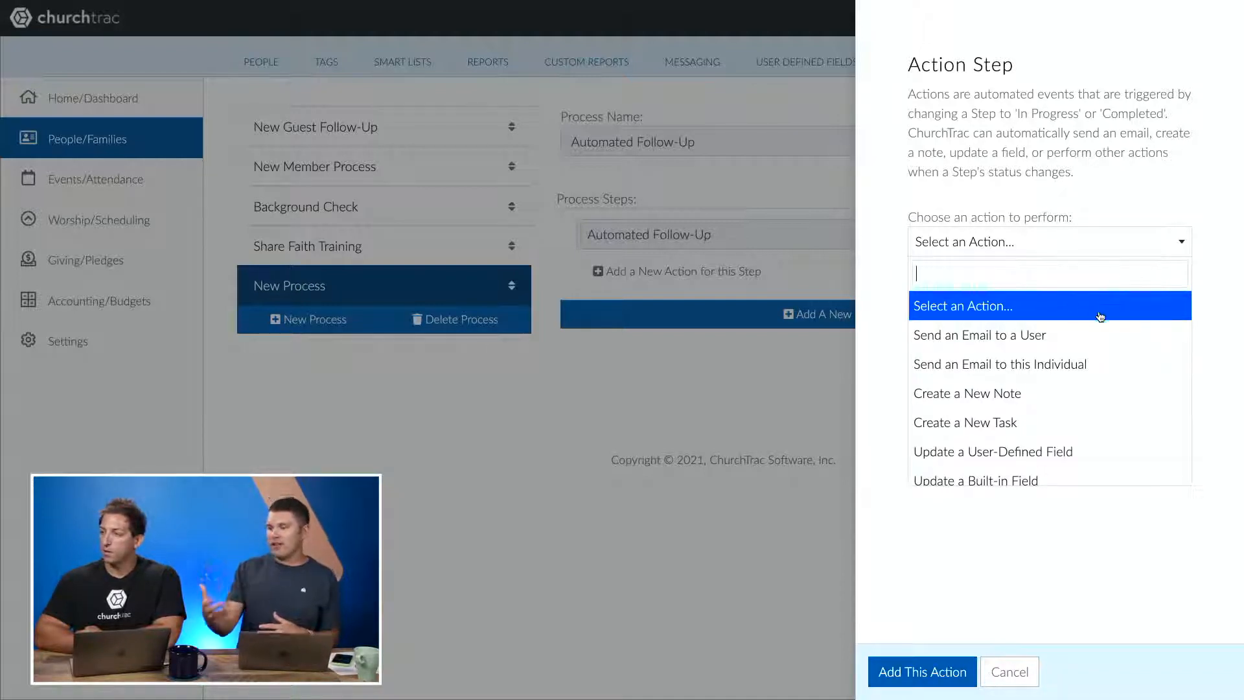
{"action": "left_click", "coordinate": [1141, 356]}
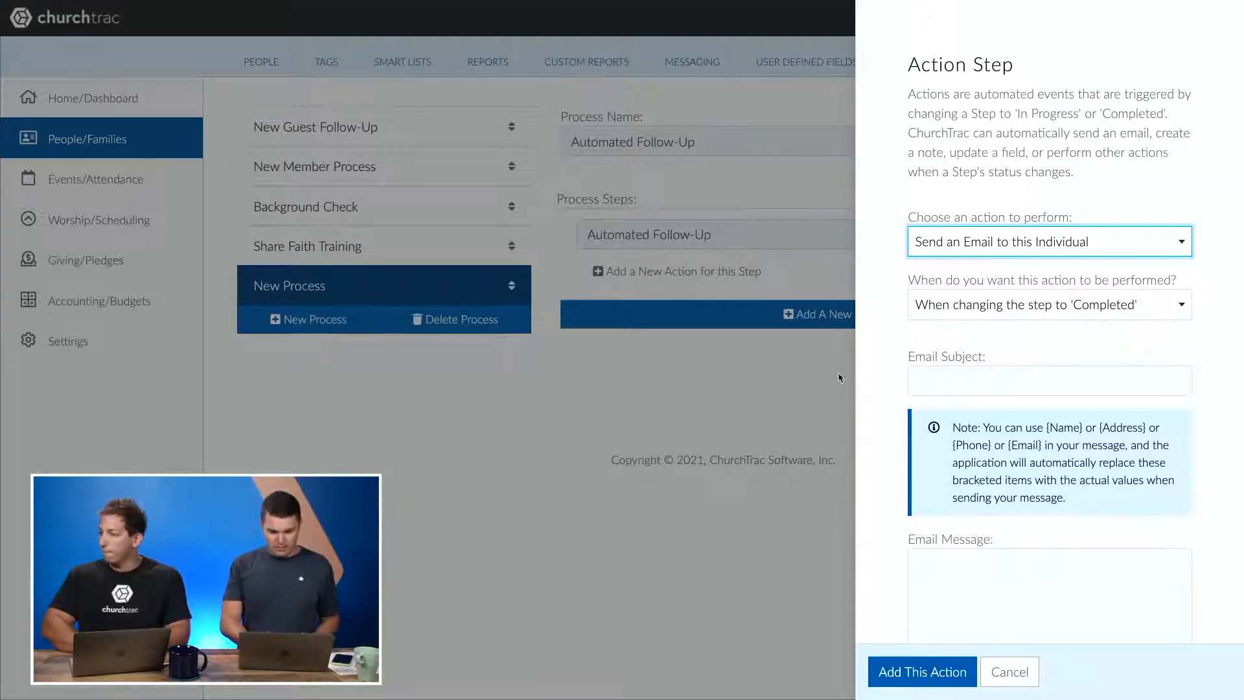
{"action": "left_click", "coordinate": [950, 388]}
{"action": "type", "text": "Thank"}
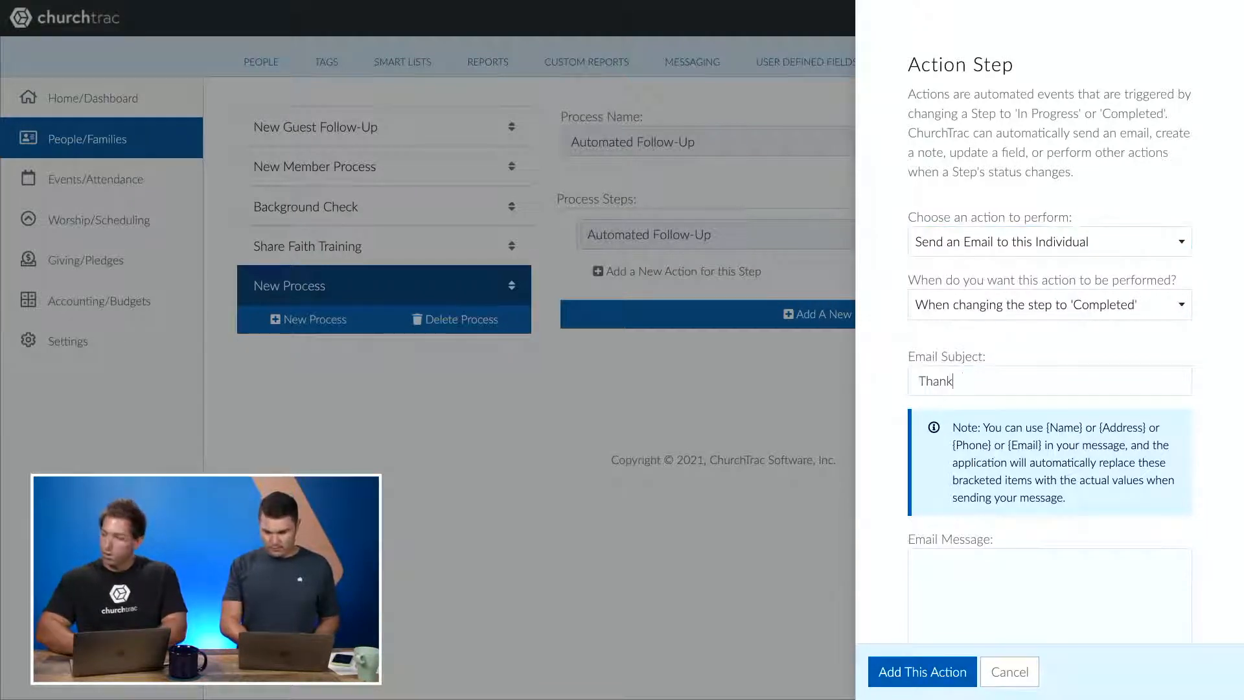
{"action": "type", "text": " you for visit"}
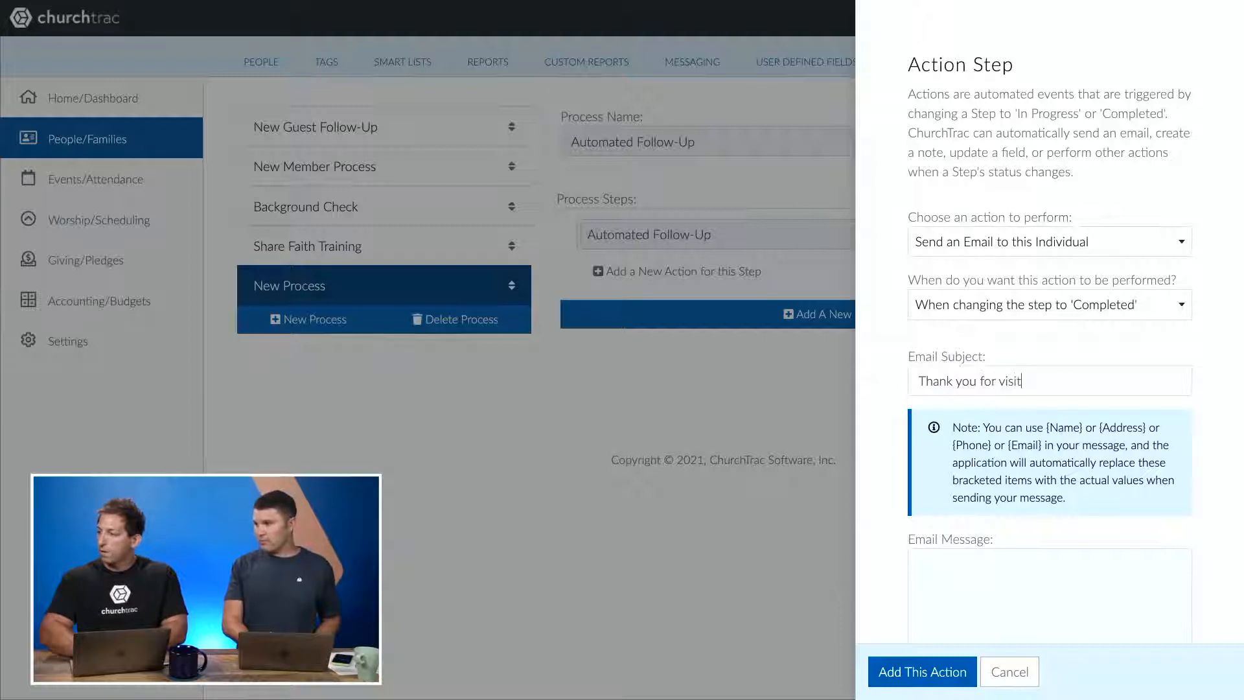
{"action": "type", "text": "ing Poten"}
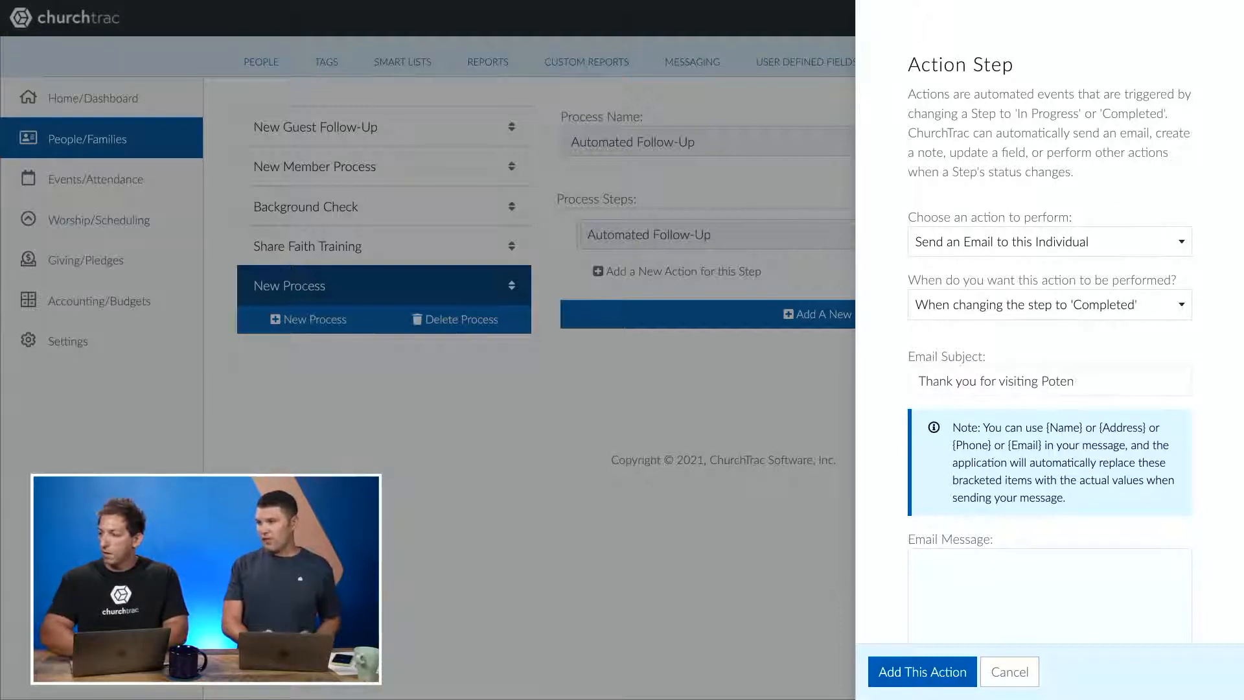
{"action": "type", "text": "tial Church"}
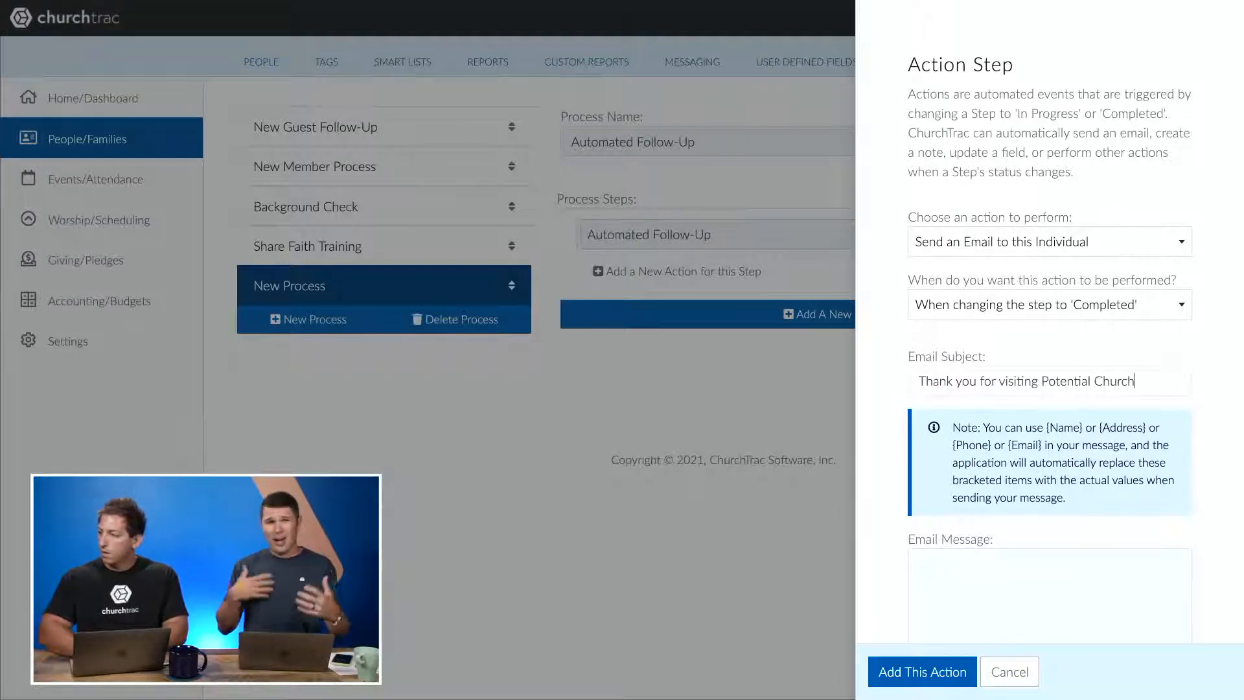
{"action": "scroll", "coordinate": [1019, 421], "scroll_direction": "down", "scroll_amount": 2}
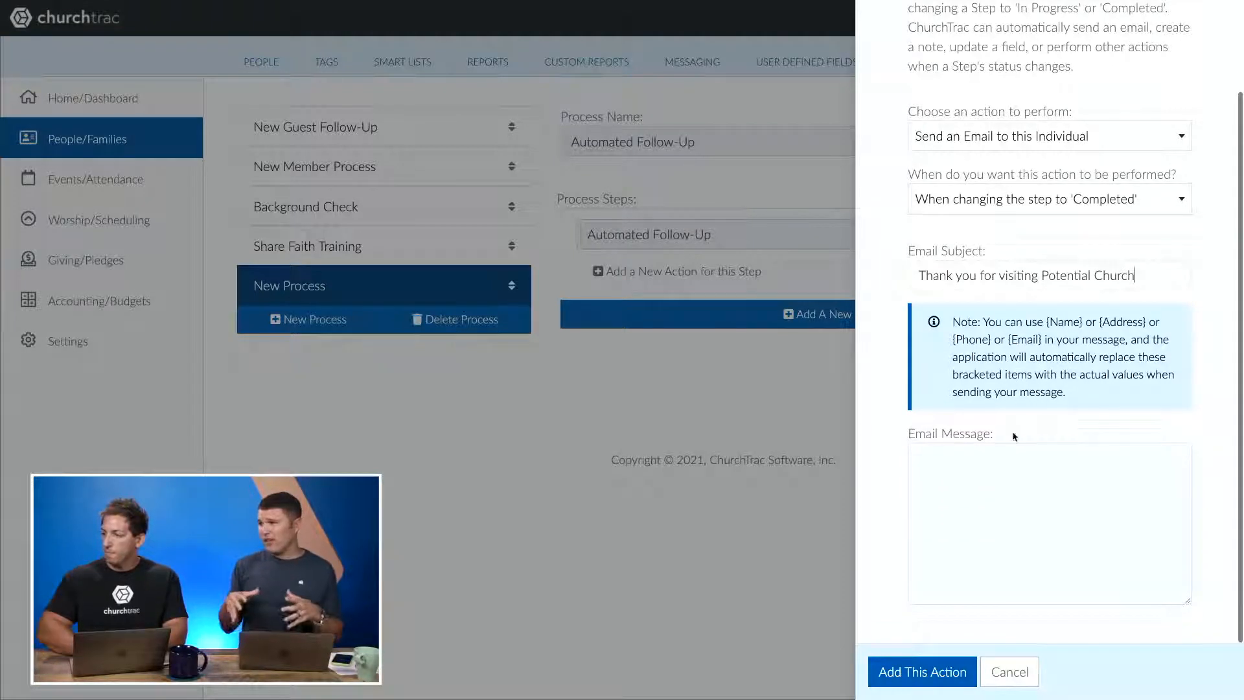
- Paste the prepared welcome text as the email message and insert a blank line after the 'Hi {Name},' greeting
{"action": "left_click", "coordinate": [992, 456]}
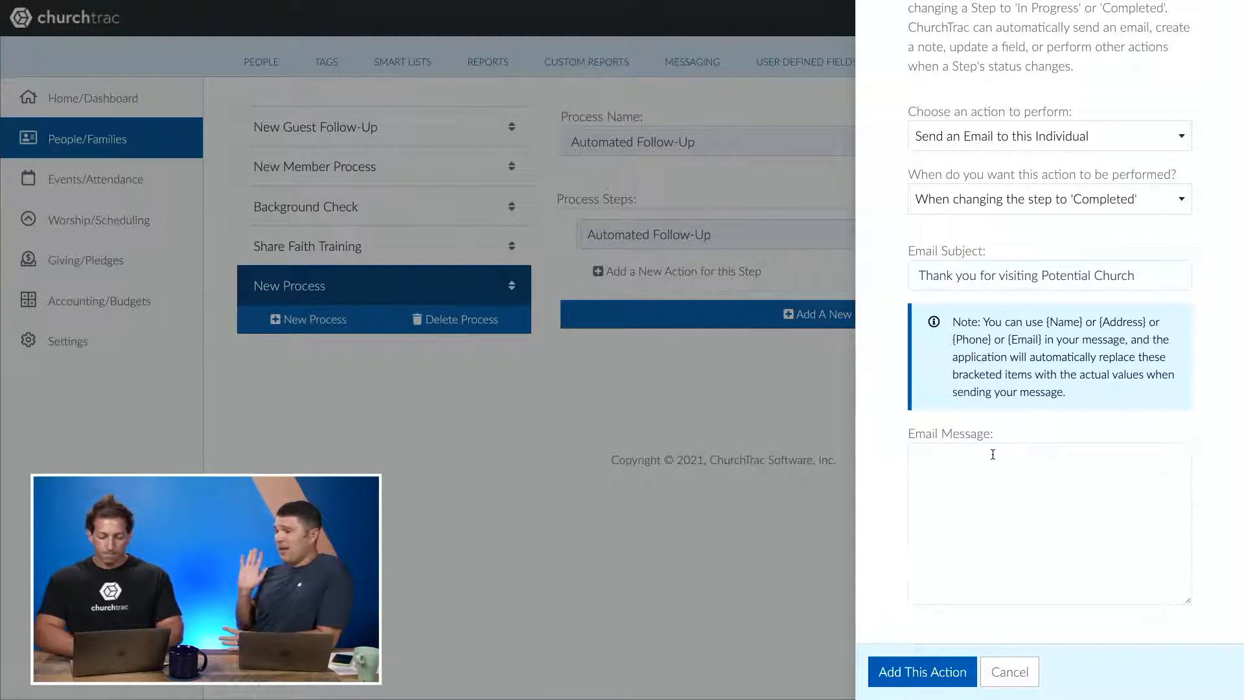
{"action": "type", "text": "Hi {Name}, This is Chris at The Potential Church. We're super glad that you worshipped with us Sunday! One of our leaders will be reaching out to you soon, but I wanted to check in to see if you had any questions or any prayer requests you wanted to share. If so, you can simply reply back to me. Be sure to visit potentialchurch.churchtrac.com to see our past sermons or get connected with a ministry."}
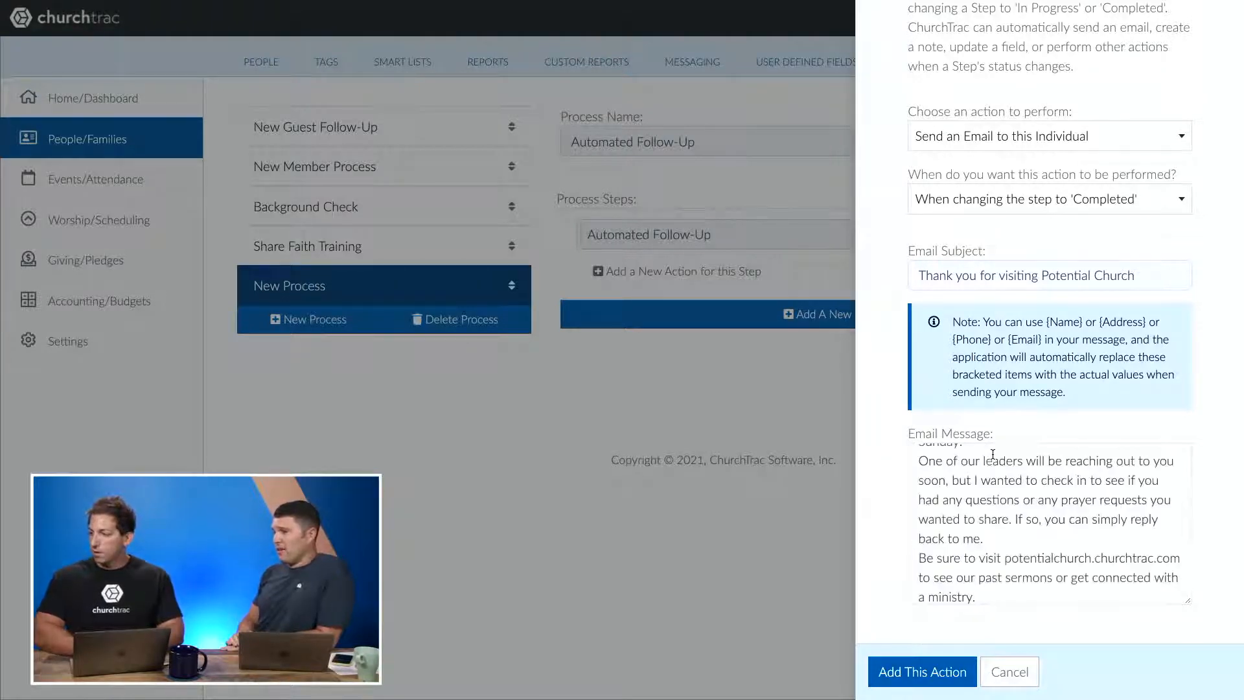
{"action": "scroll", "coordinate": [992, 453], "scroll_direction": "up", "scroll_amount": 3}
{"action": "left_click", "coordinate": [992, 454]}
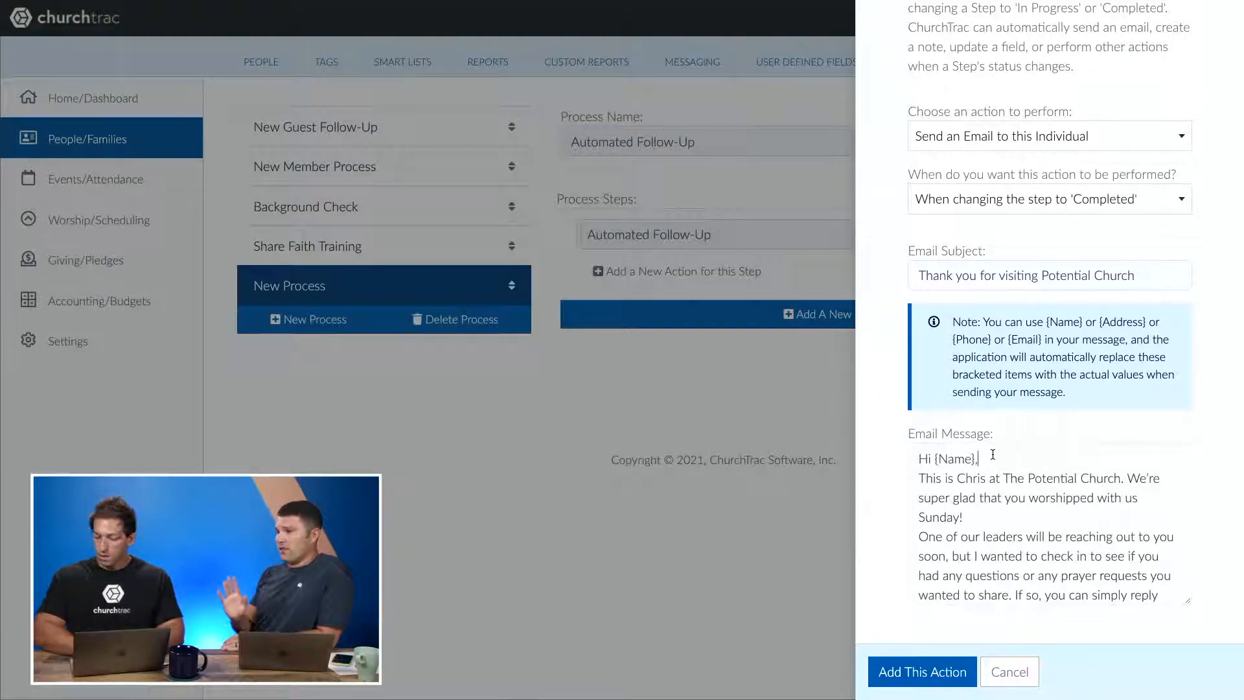
{"action": "key", "text": "Return"}
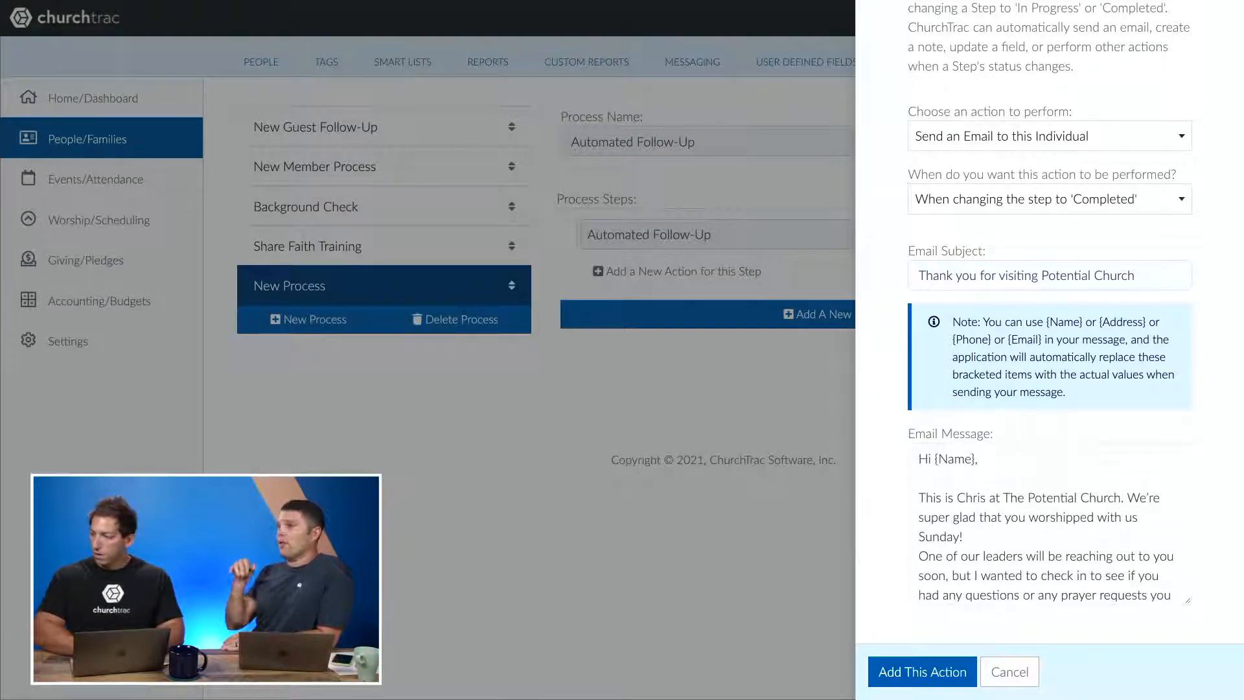
{"action": "left_click", "coordinate": [974, 457]}
{"action": "left_click", "coordinate": [964, 462]}
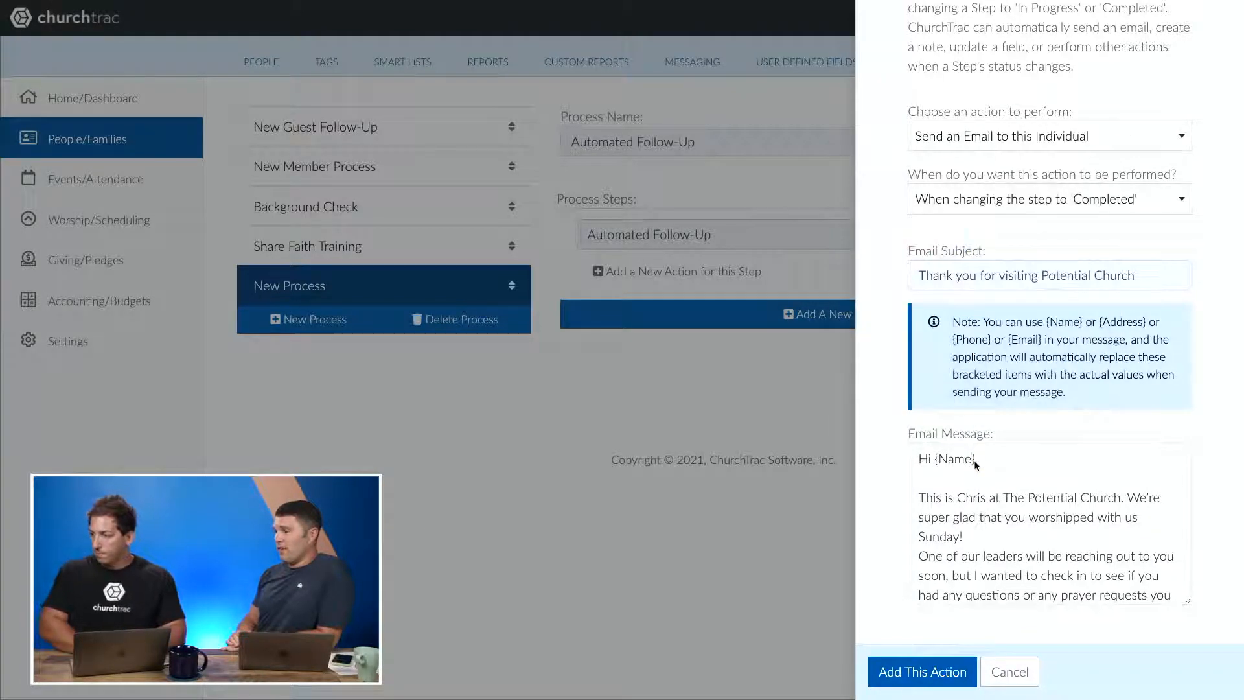
{"action": "left_click", "coordinate": [974, 461]}
{"action": "left_click", "coordinate": [937, 459]}
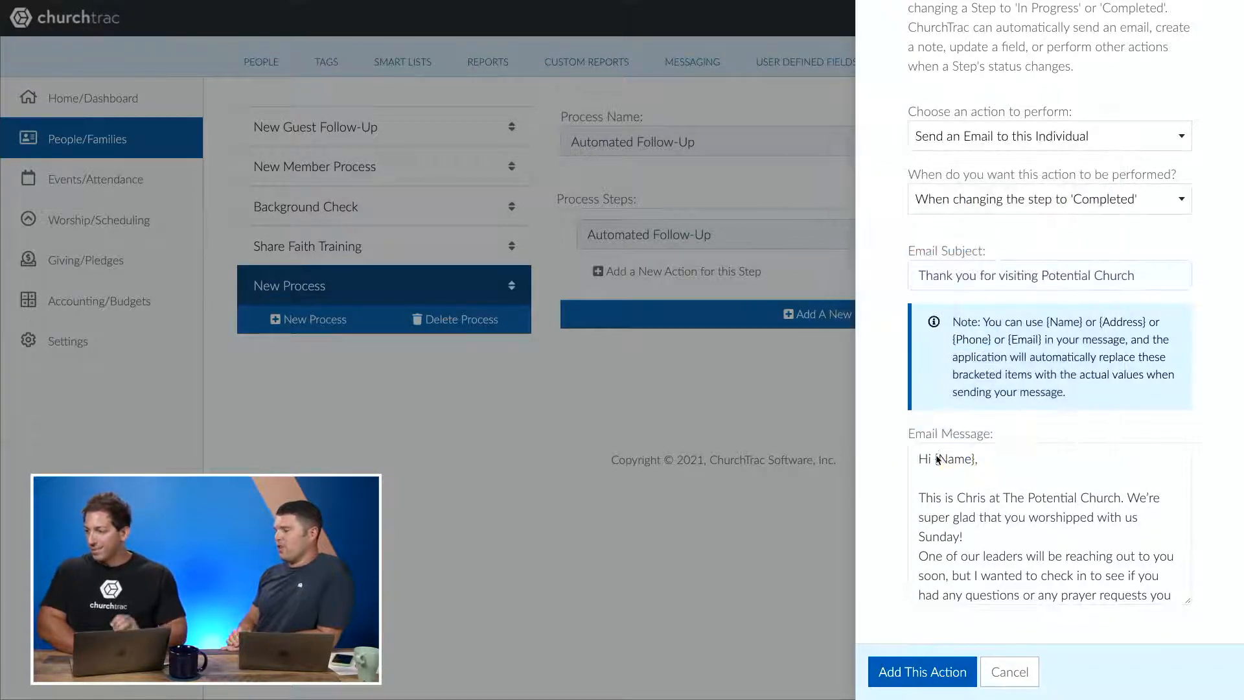
{"action": "left_click", "coordinate": [956, 464]}
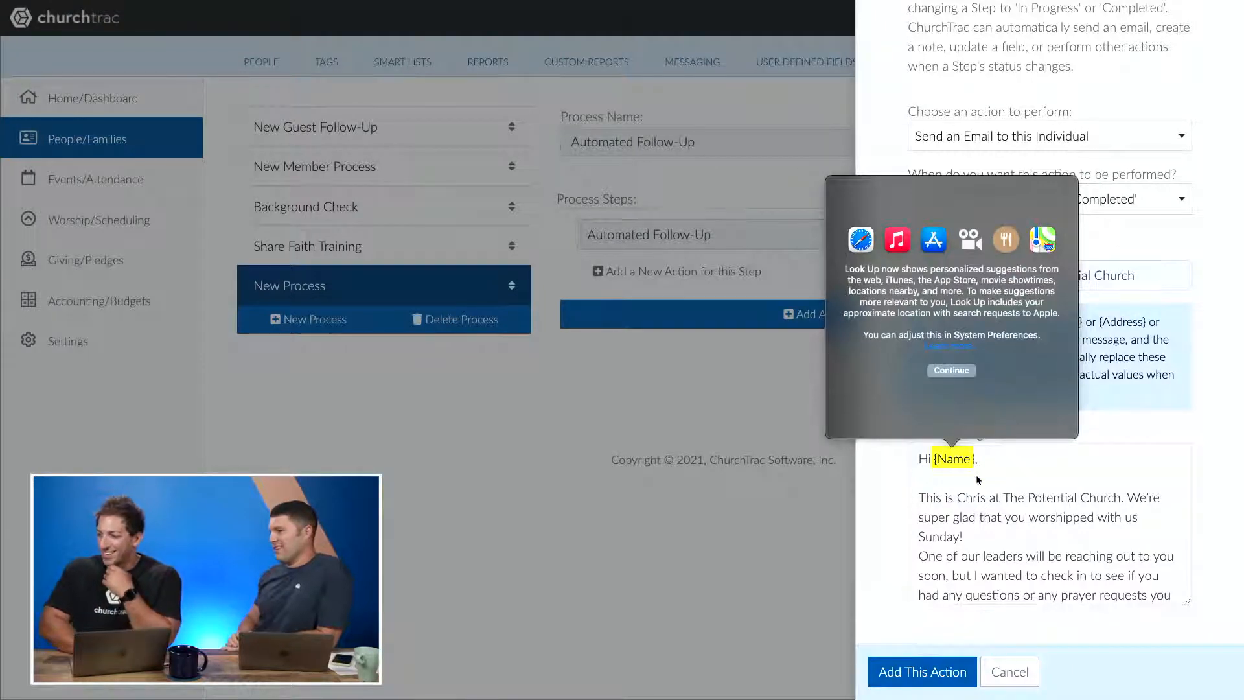
{"action": "left_click", "coordinate": [977, 477]}
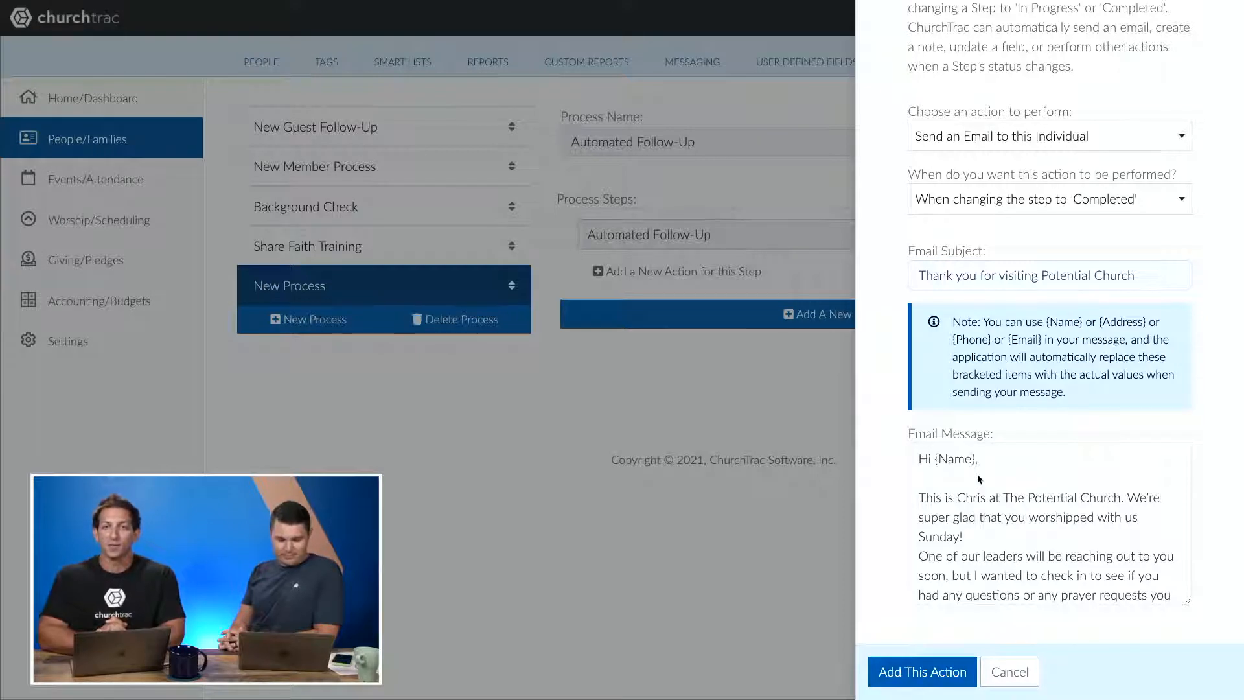
- Review the email message and add the action to the step
{"action": "scroll", "coordinate": [978, 479], "scroll_direction": "down", "scroll_amount": 3}
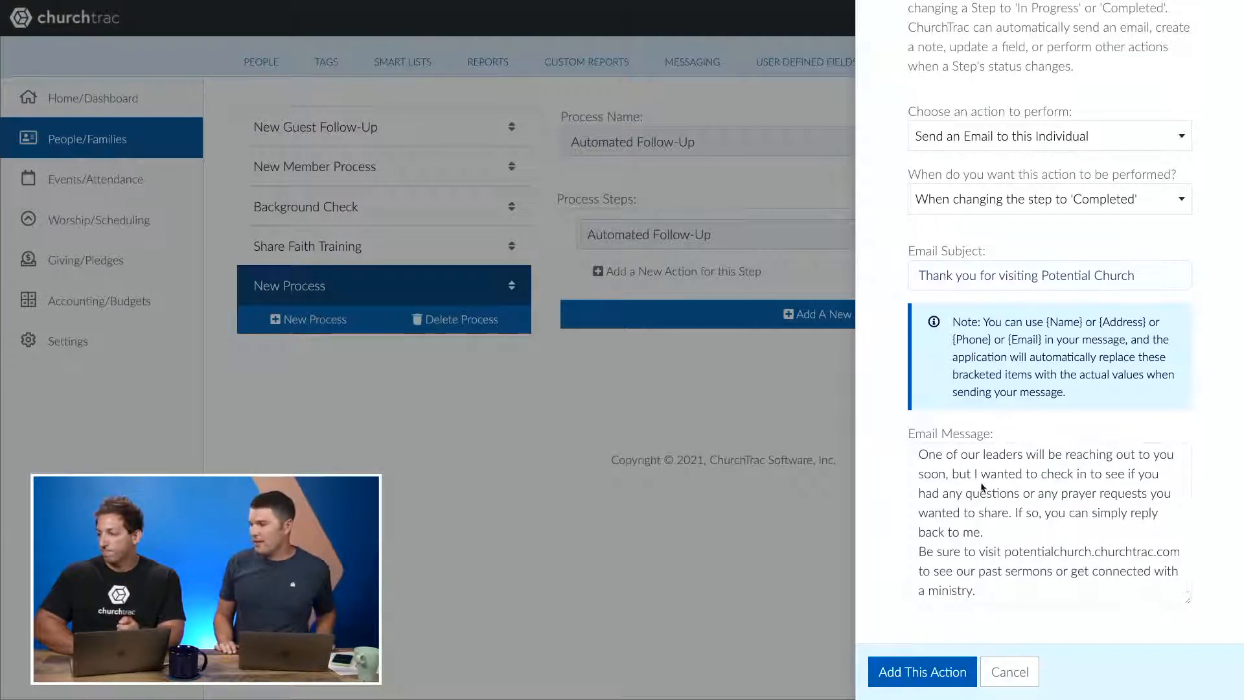
{"action": "scroll", "coordinate": [979, 485], "scroll_direction": "up", "scroll_amount": 1}
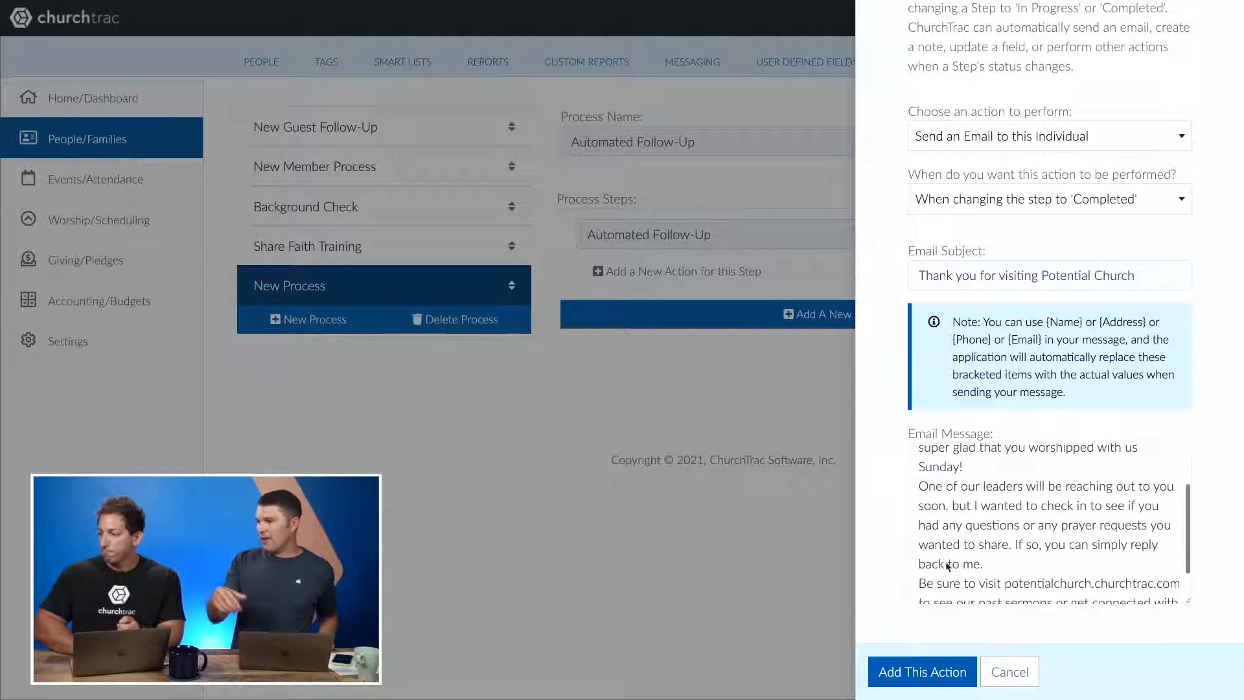
{"action": "left_click", "coordinate": [931, 680]}
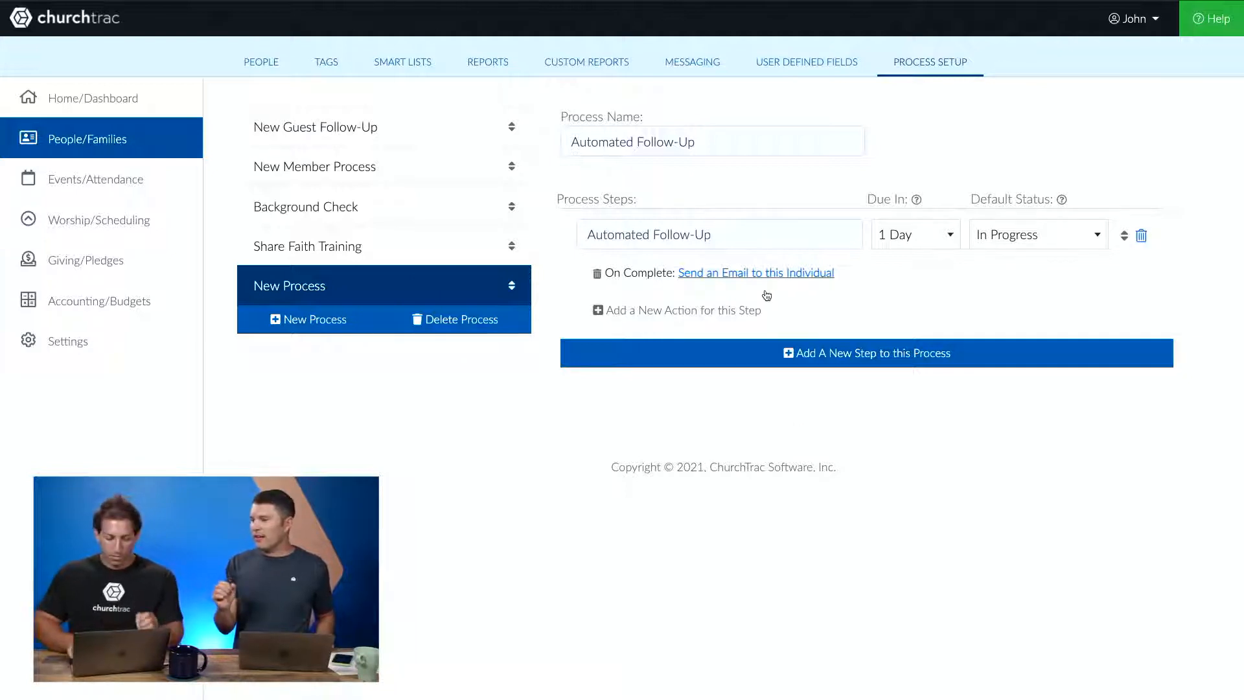
- Add a completion action to the step that tags this person with 'Discipleship Journey: 1. Seeker'
{"action": "key", "text": "super+plus"}
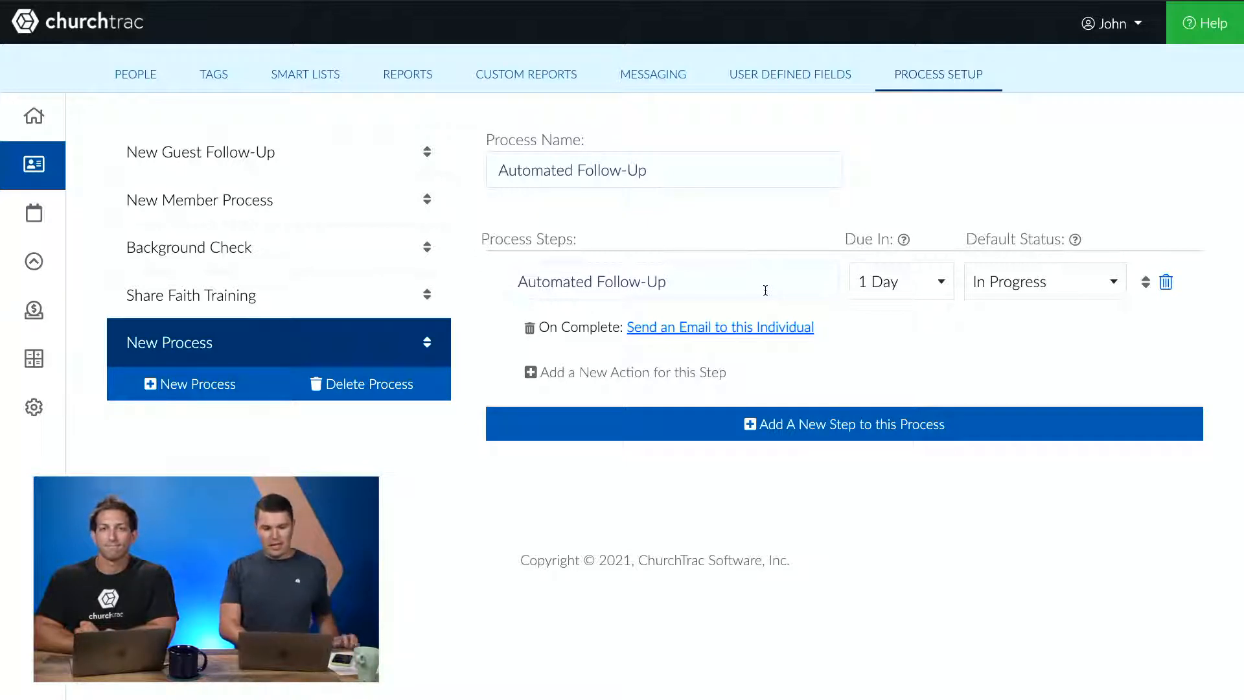
{"action": "left_click", "coordinate": [697, 371]}
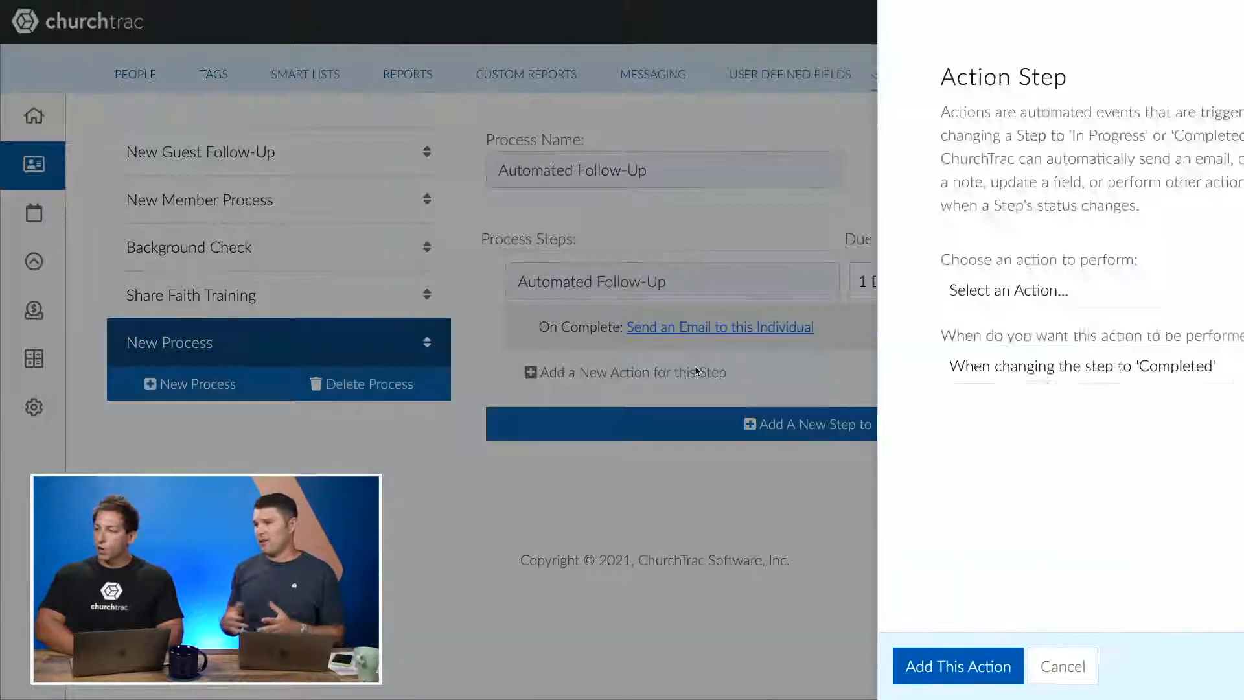
{"action": "left_click", "coordinate": [968, 304]}
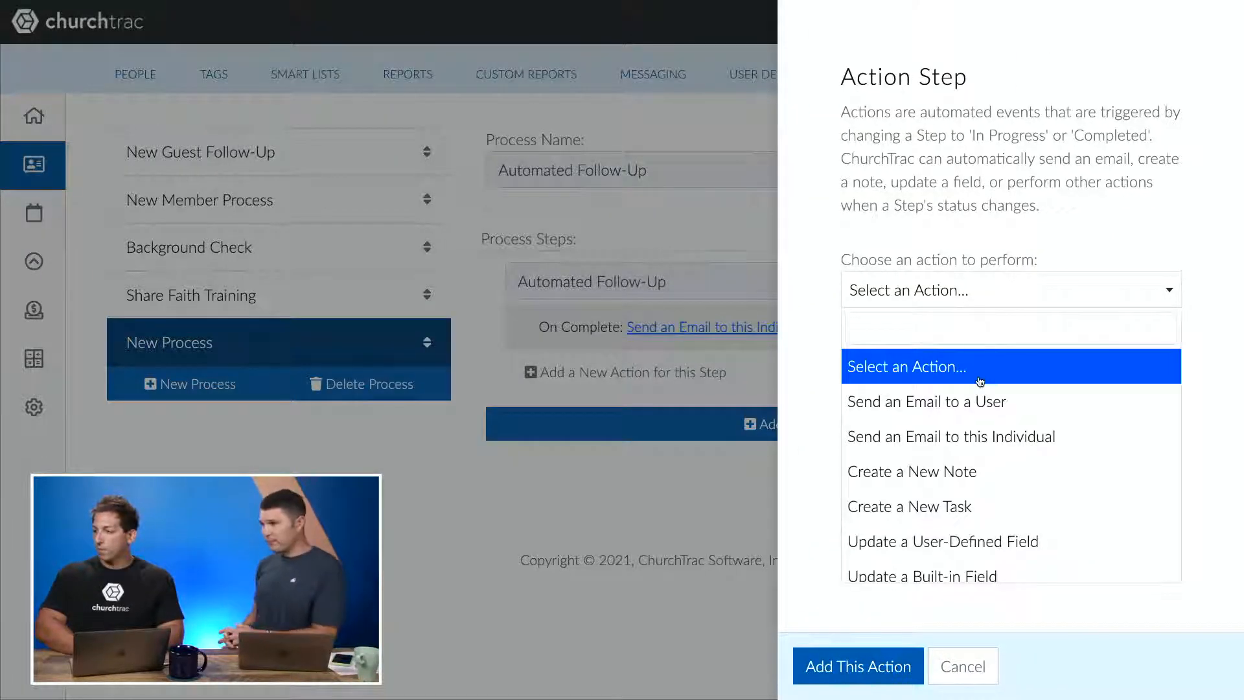
{"action": "scroll", "coordinate": [975, 401], "scroll_direction": "down", "scroll_amount": 1}
{"action": "scroll", "coordinate": [975, 402], "scroll_direction": "down", "scroll_amount": 1}
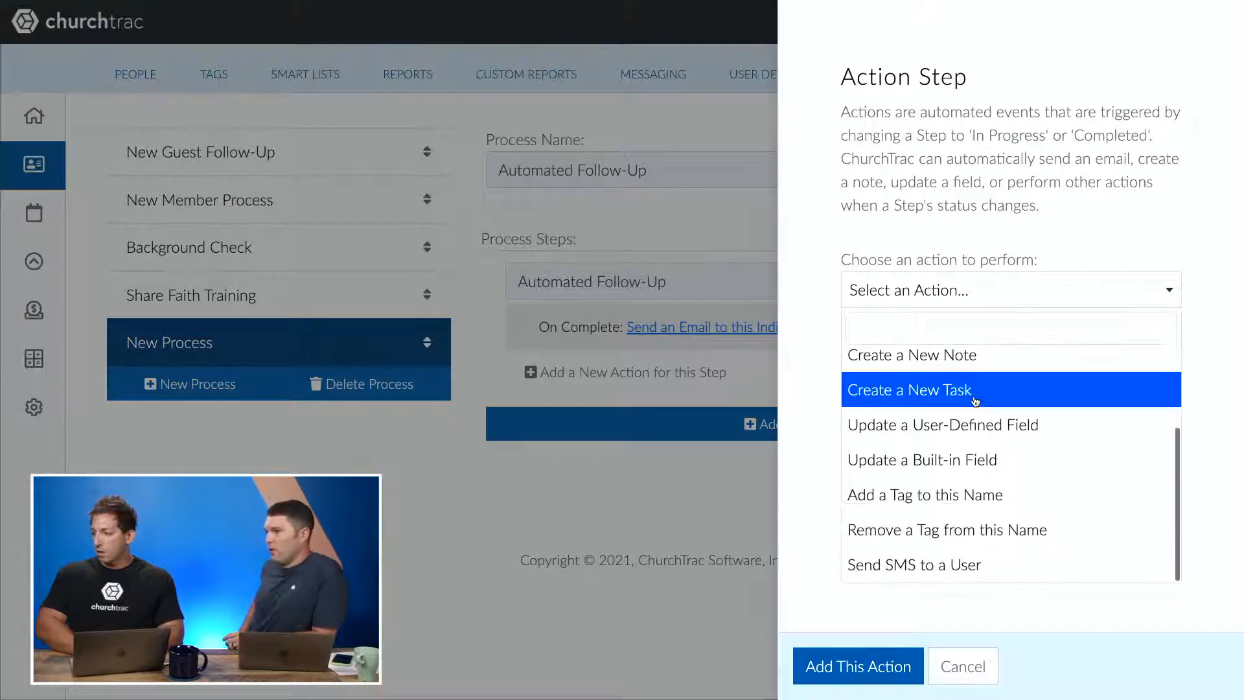
{"action": "left_click", "coordinate": [1003, 493]}
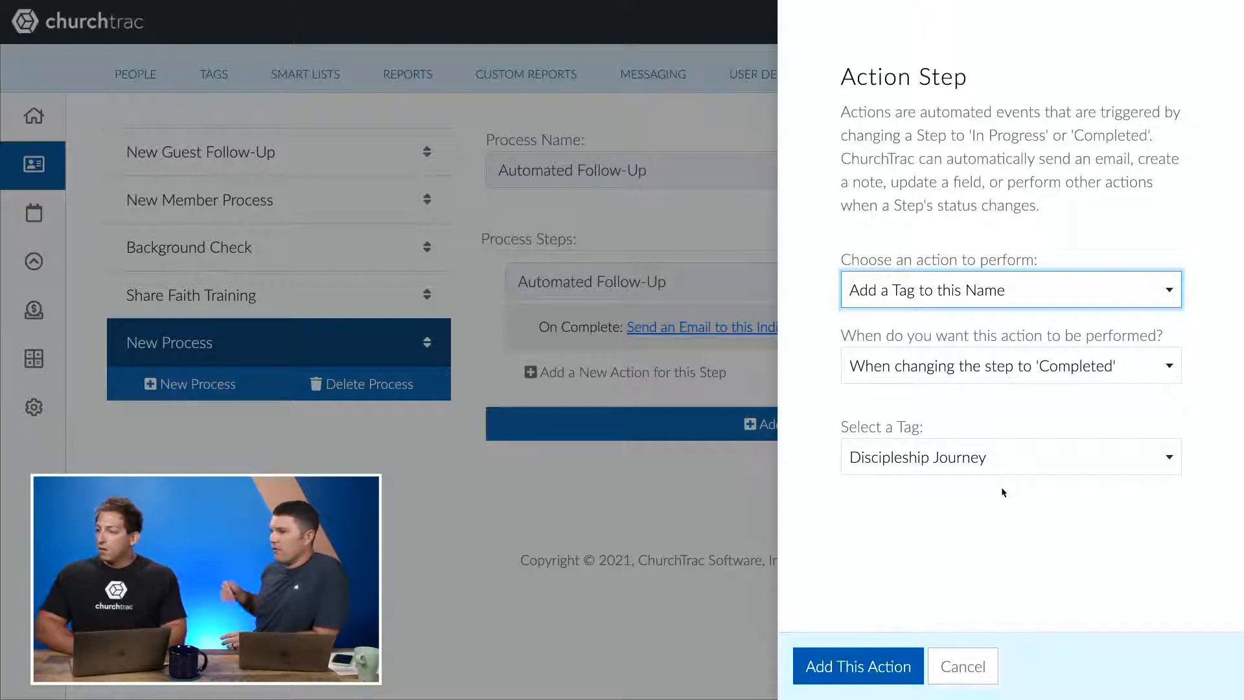
{"action": "left_click", "coordinate": [1028, 472]}
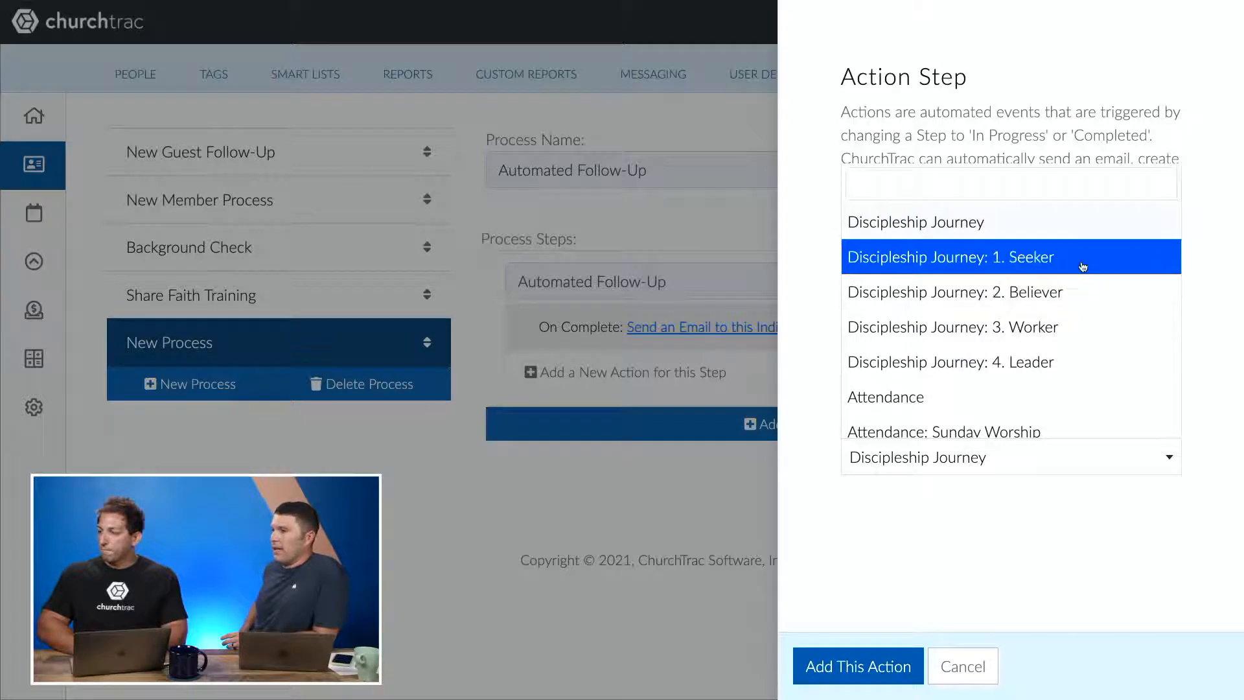
{"action": "left_click", "coordinate": [1081, 262]}
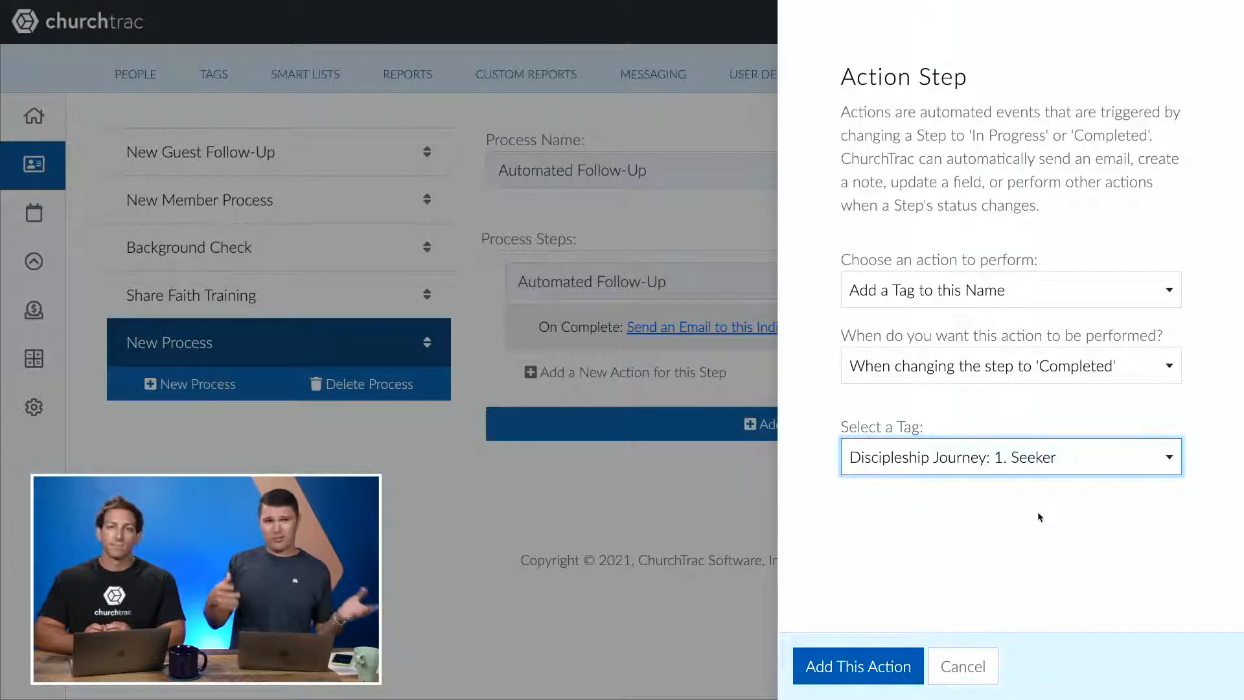
{"action": "left_click", "coordinate": [829, 656]}
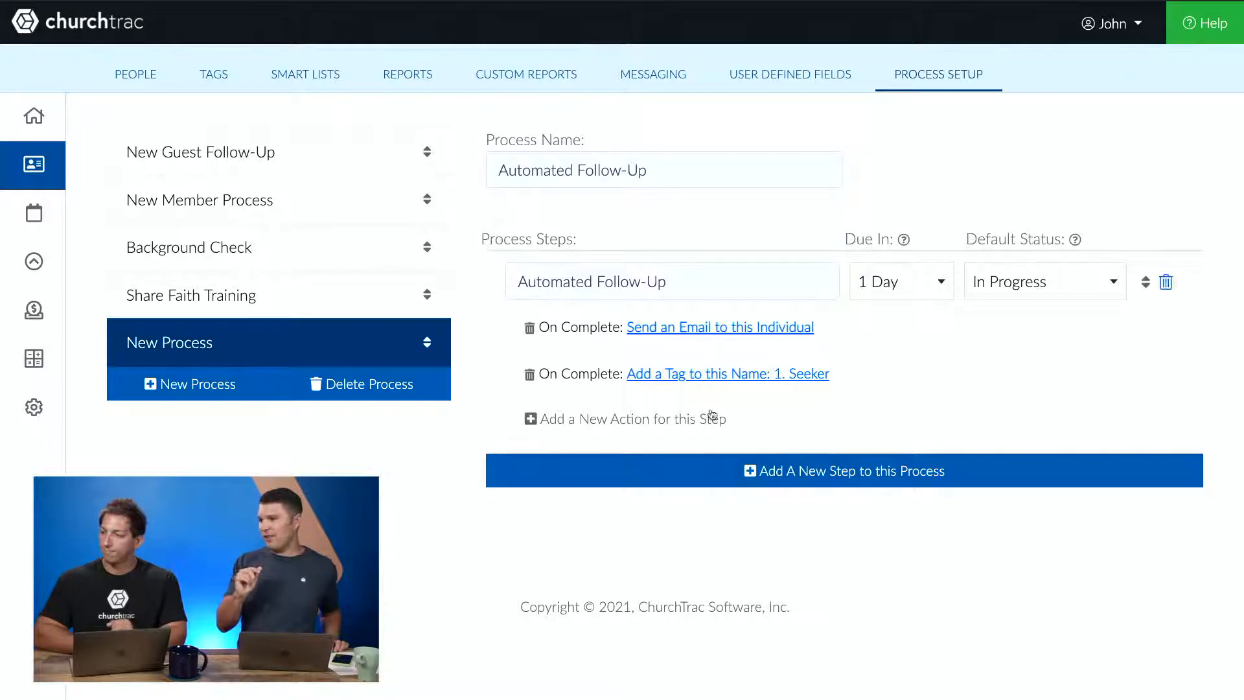
- Add a completion action that updates the user-defined field 1st Contact to the Current Date
{"action": "left_click", "coordinate": [669, 422]}
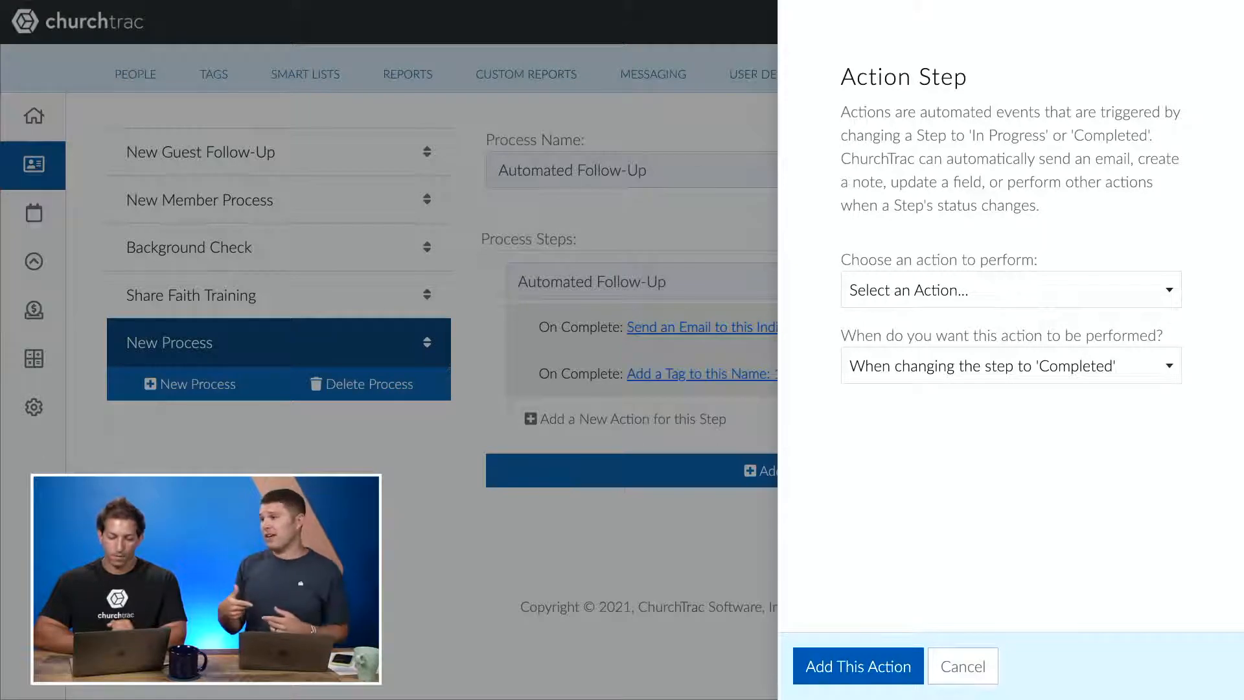
{"action": "left_click", "coordinate": [944, 285]}
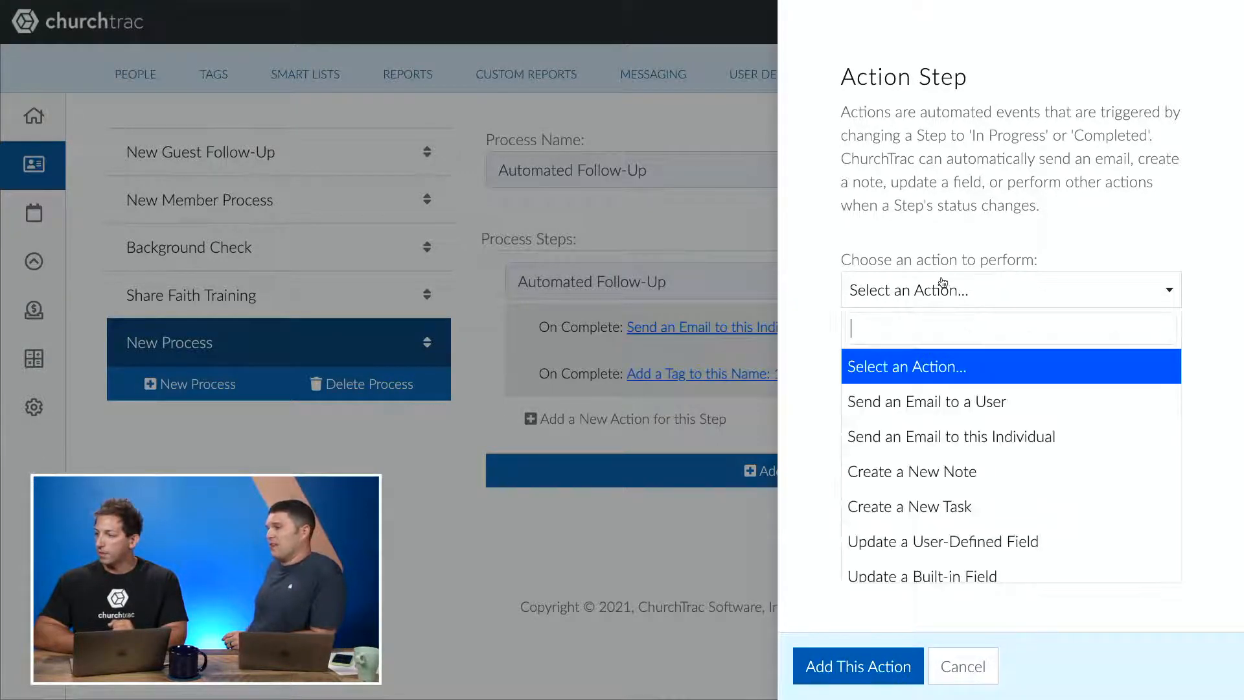
{"action": "left_click", "coordinate": [990, 539]}
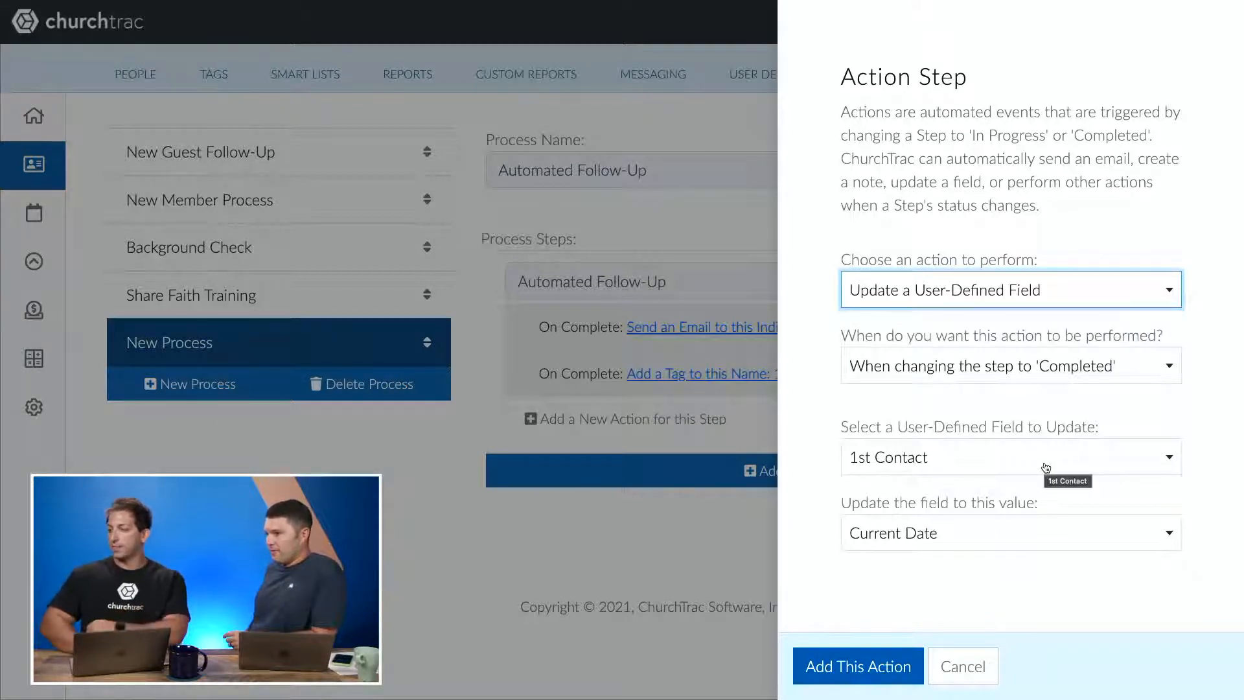
{"action": "left_click", "coordinate": [855, 665]}
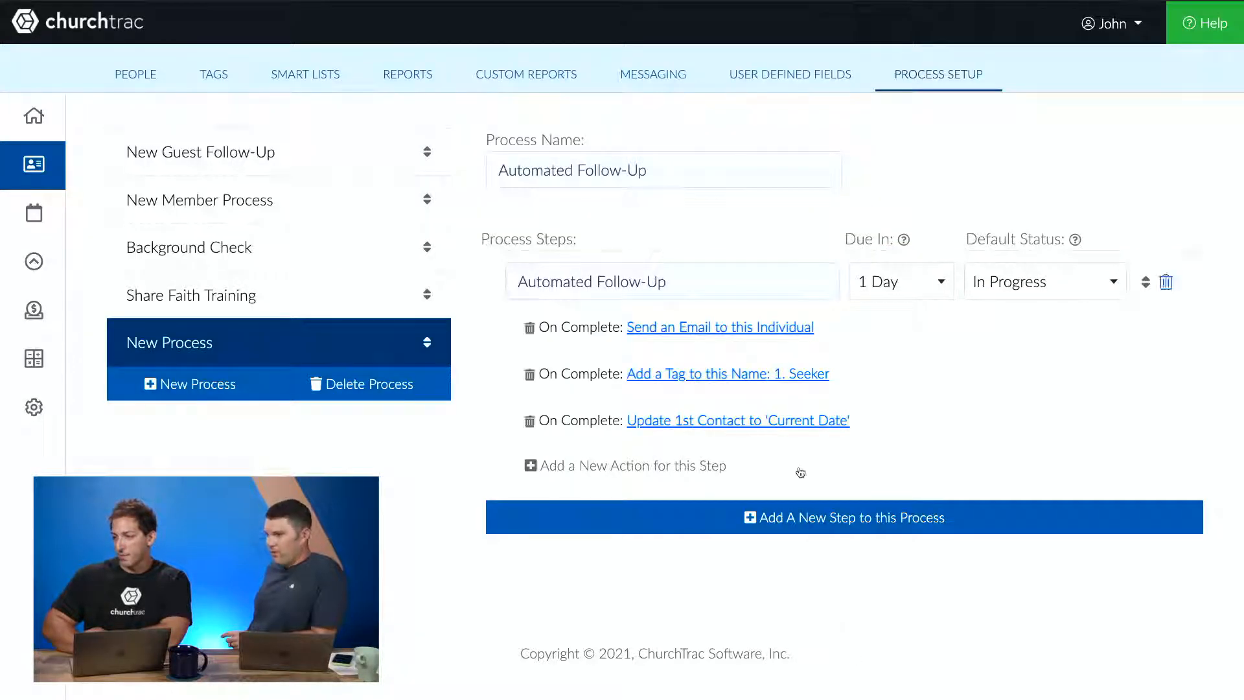
- Start a Create a New Note completion action with the Follow-Up category and a reminder for TheWest
{"action": "left_click", "coordinate": [659, 464]}
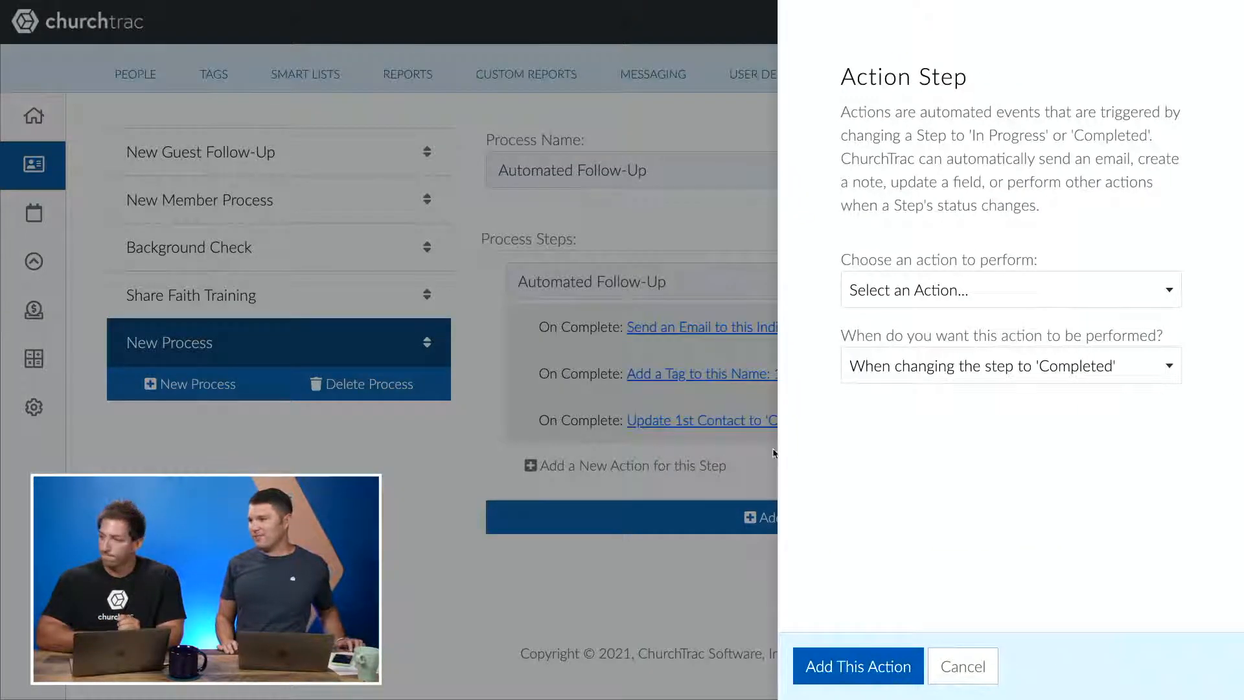
{"action": "left_click", "coordinate": [1013, 309]}
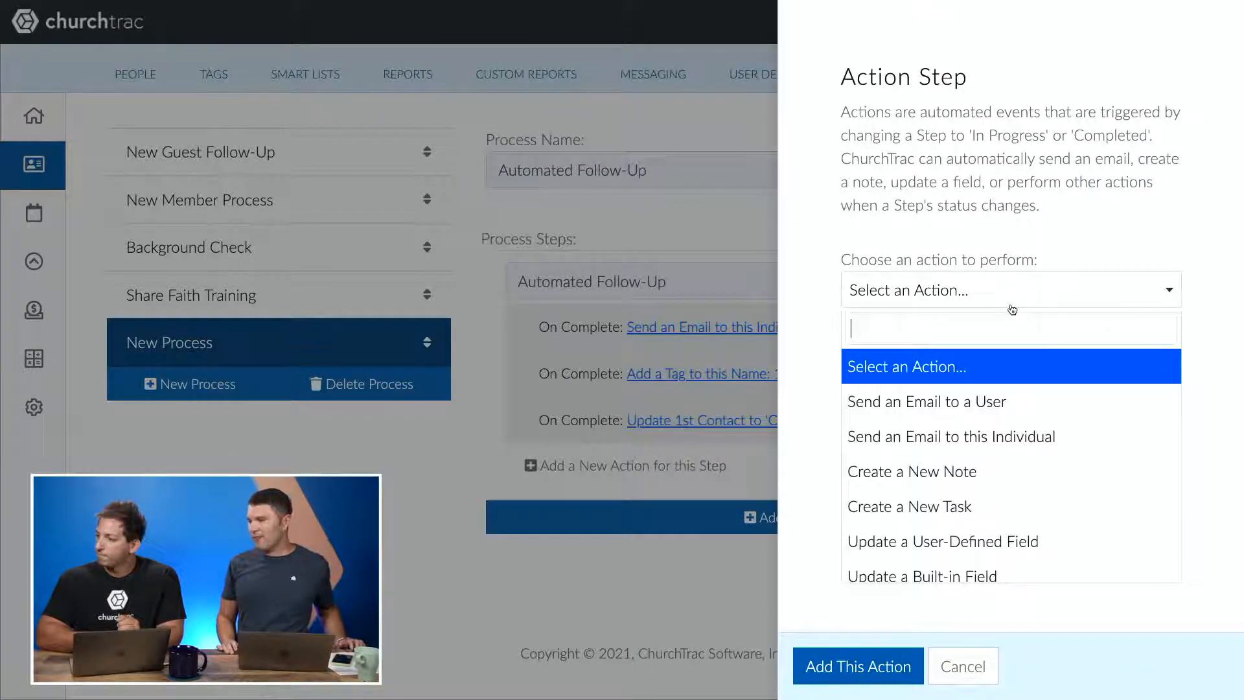
{"action": "left_click", "coordinate": [927, 462]}
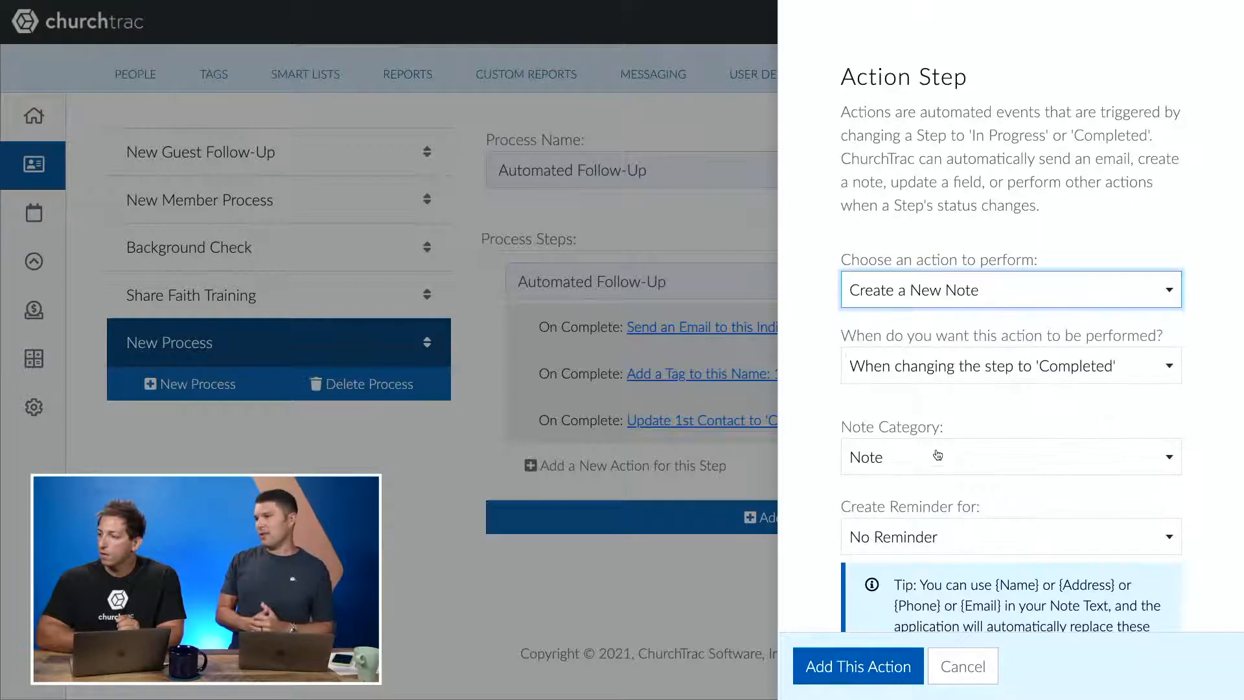
{"action": "scroll", "coordinate": [999, 410], "scroll_direction": "down", "scroll_amount": 3}
{"action": "scroll", "coordinate": [999, 410], "scroll_direction": "down", "scroll_amount": 2}
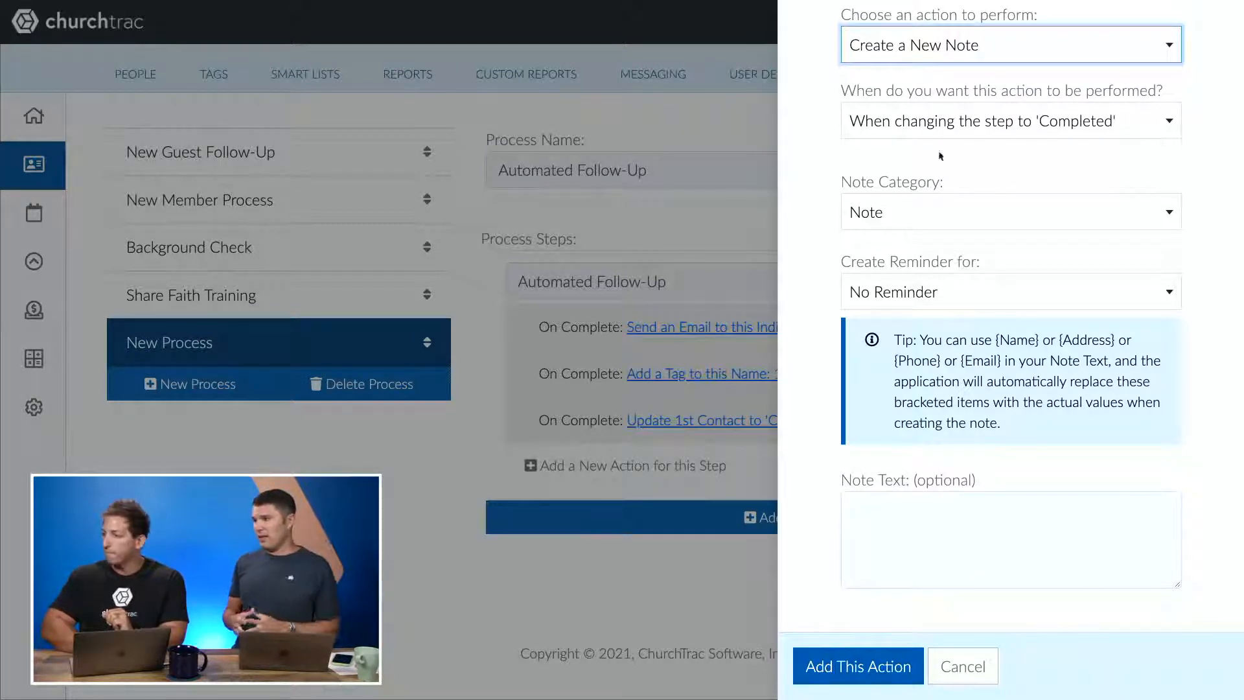
{"action": "left_click", "coordinate": [971, 222]}
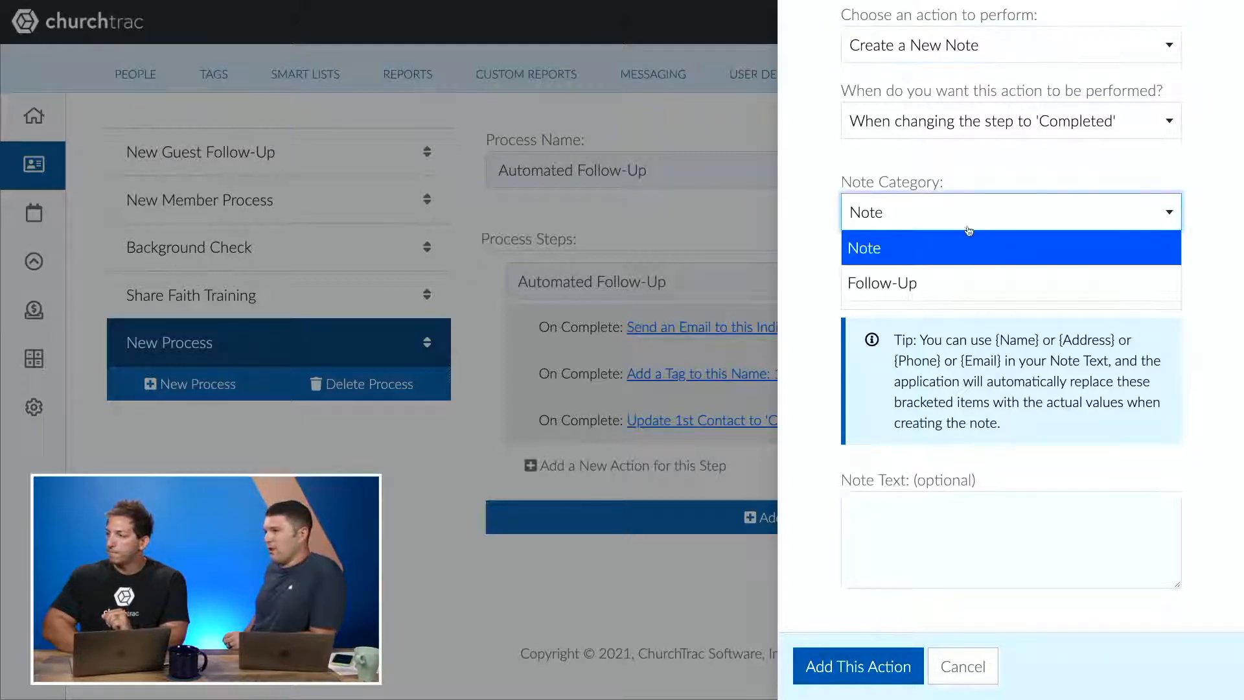
{"action": "left_click", "coordinate": [936, 278]}
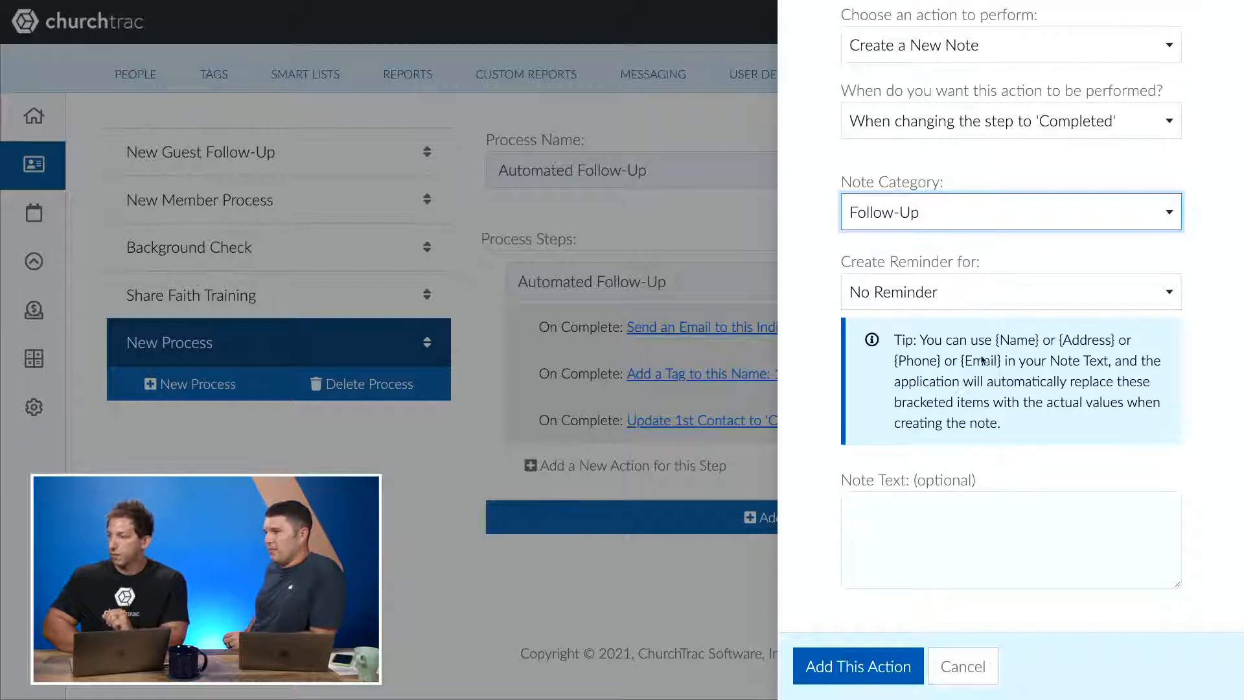
{"action": "left_click", "coordinate": [976, 295]}
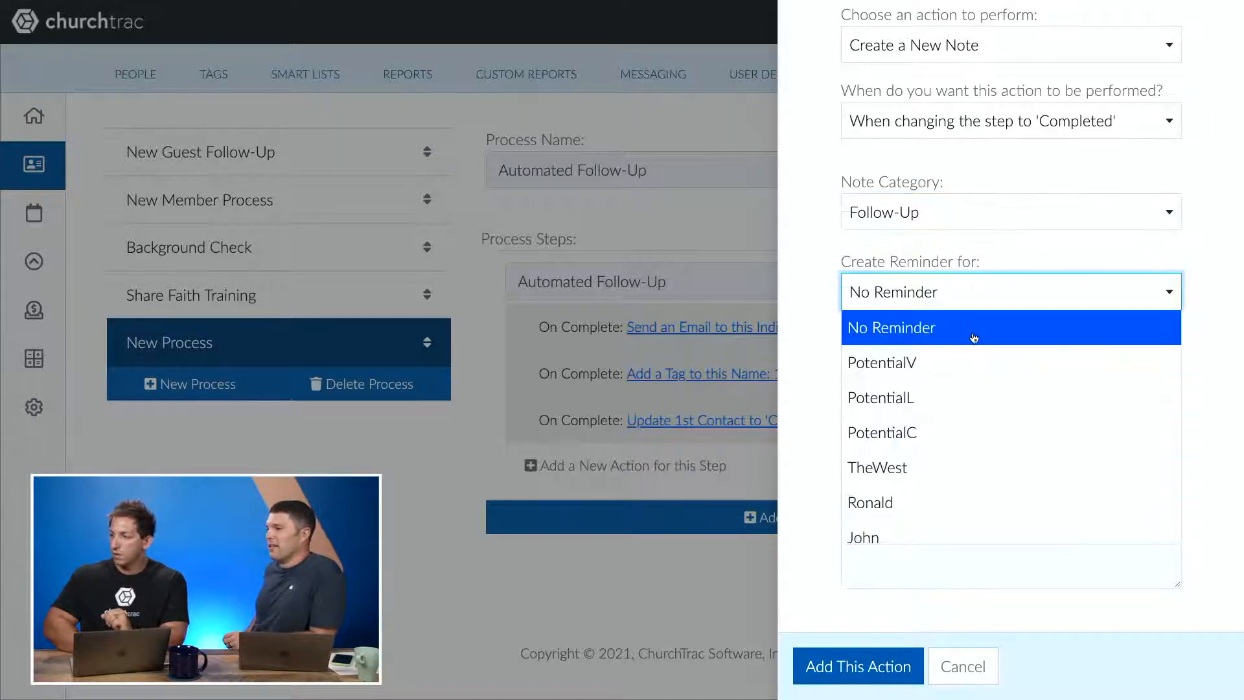
{"action": "left_click", "coordinate": [939, 465]}
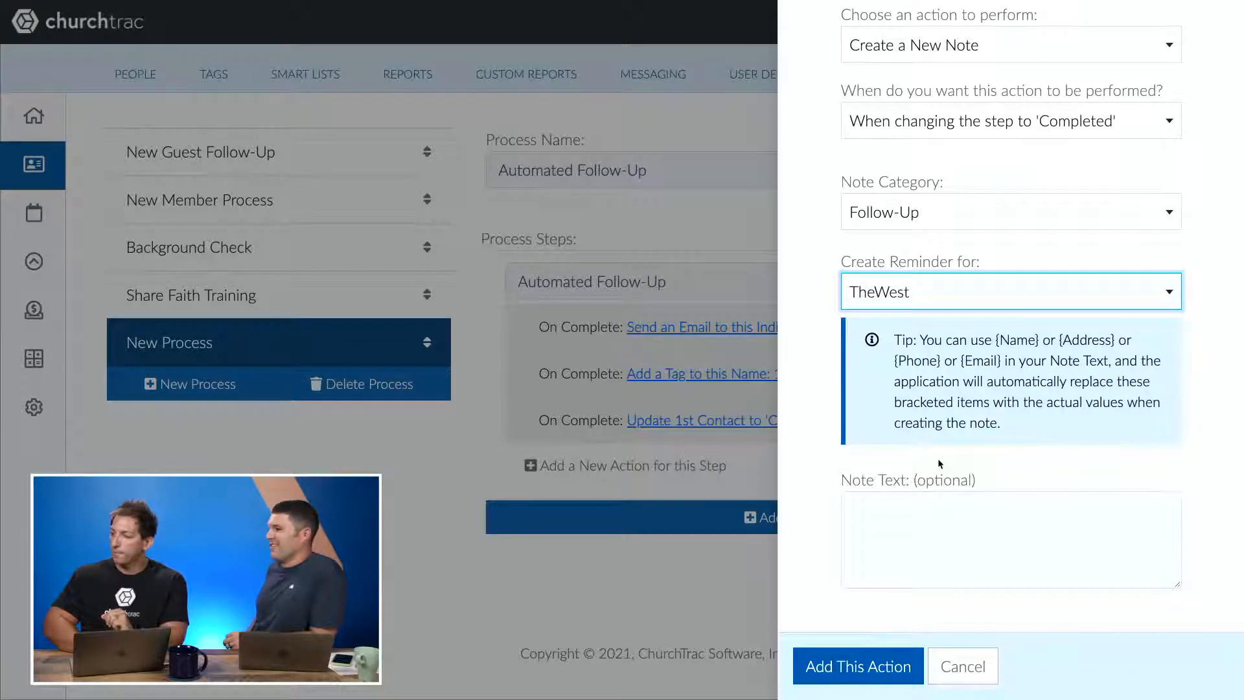
- Enter the note text 'Follow-up email completed. Awaiting a phone call from pastor.' and add the action
{"action": "left_click", "coordinate": [921, 522]}
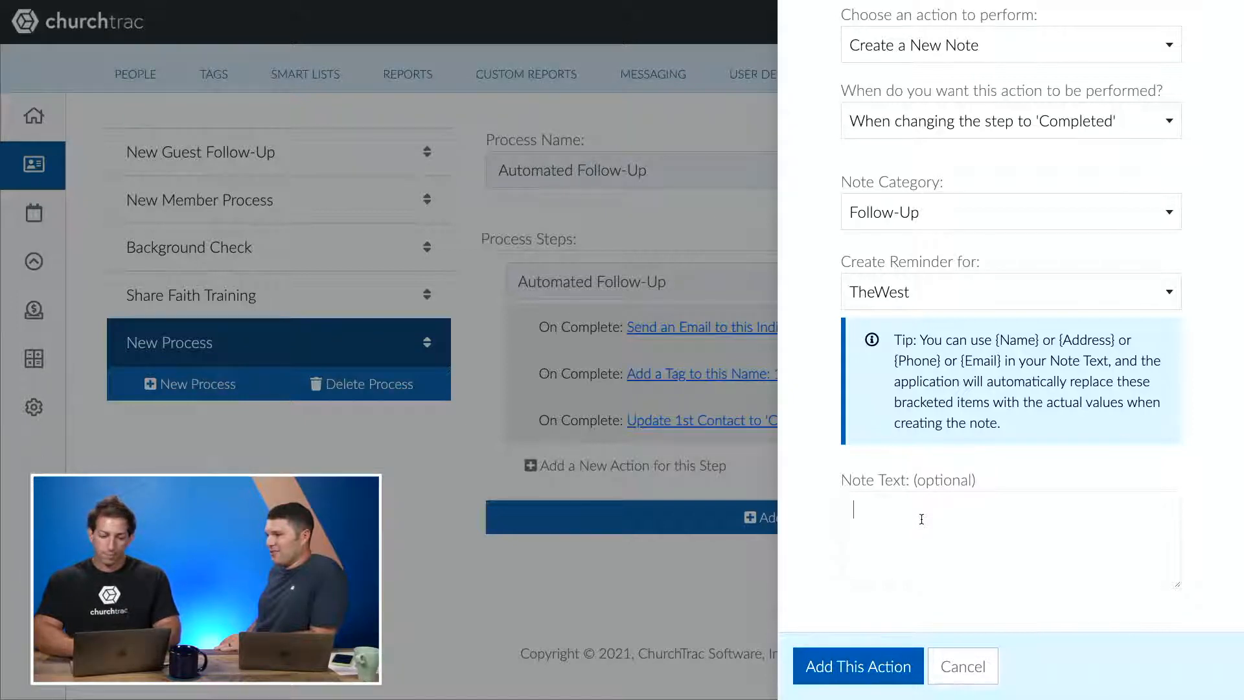
{"action": "type", "text": "Follow"}
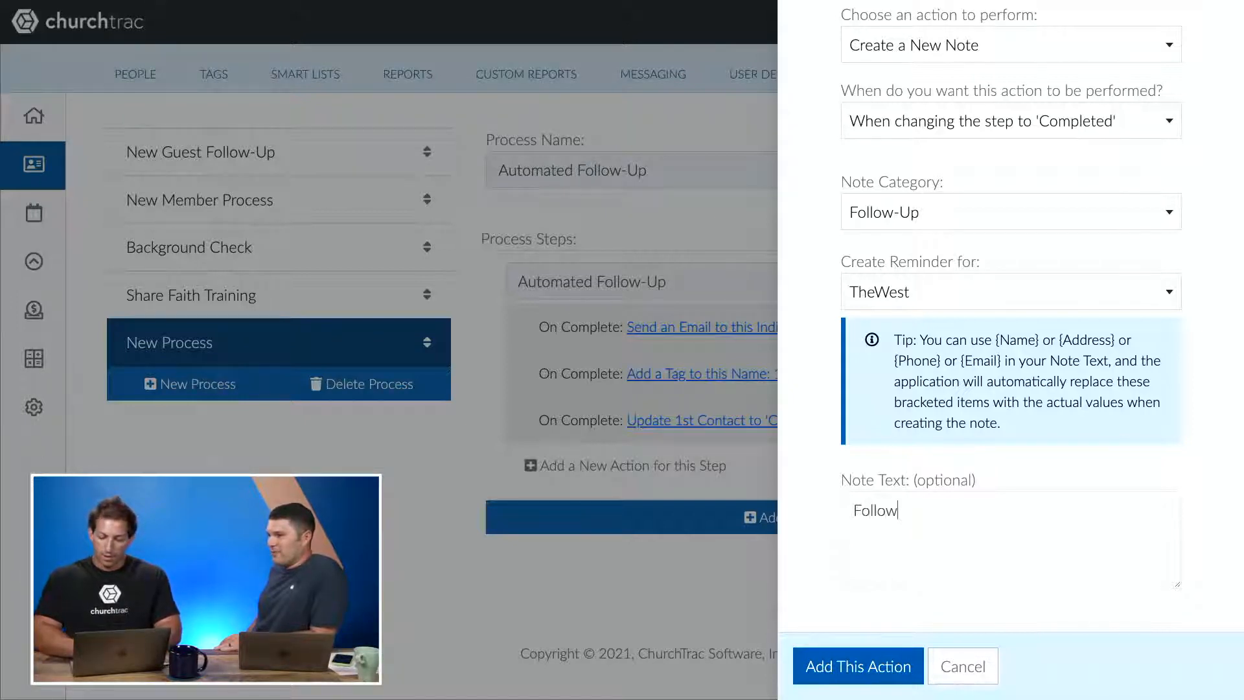
{"action": "type", "text": "-up"}
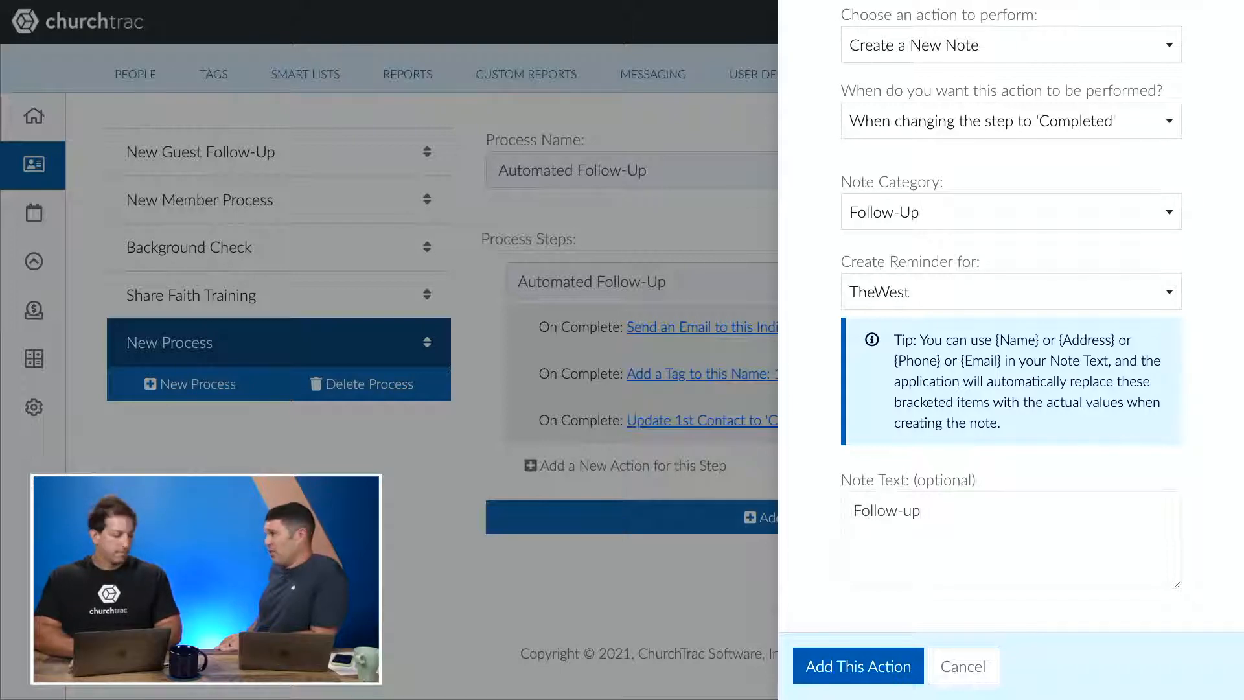
{"action": "type", "text": " emai"}
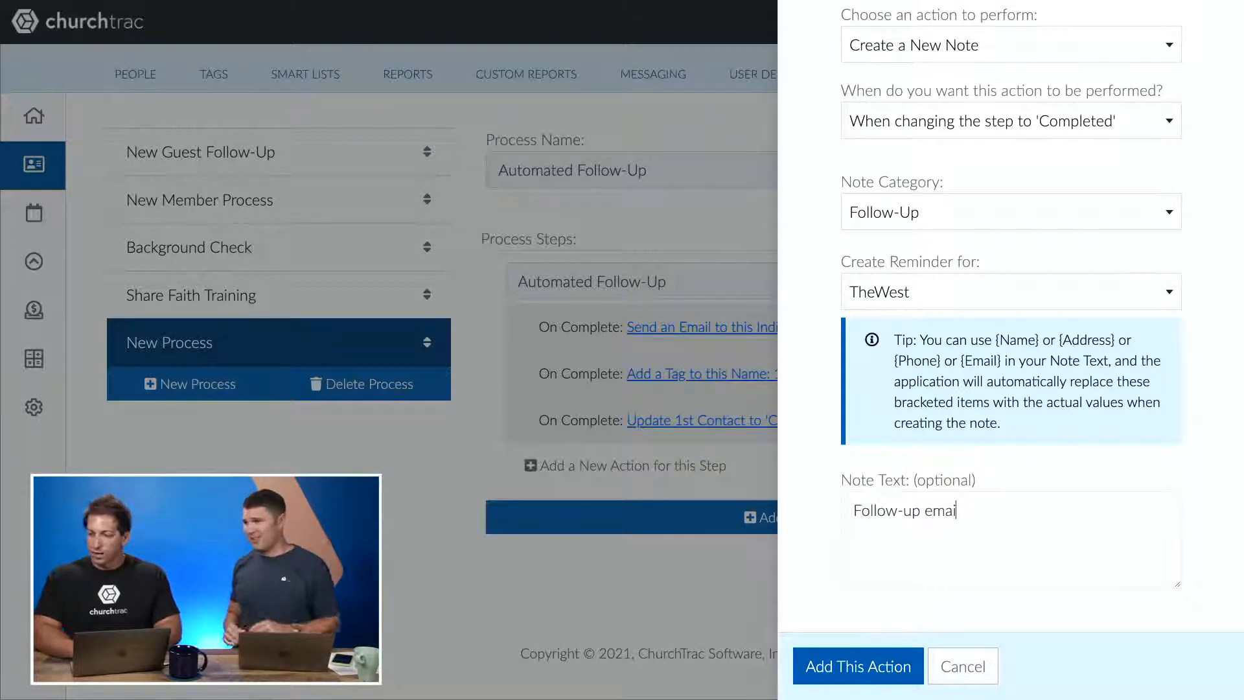
{"action": "type", "text": "l compolete"}
{"action": "key", "text": "BackSpace"}
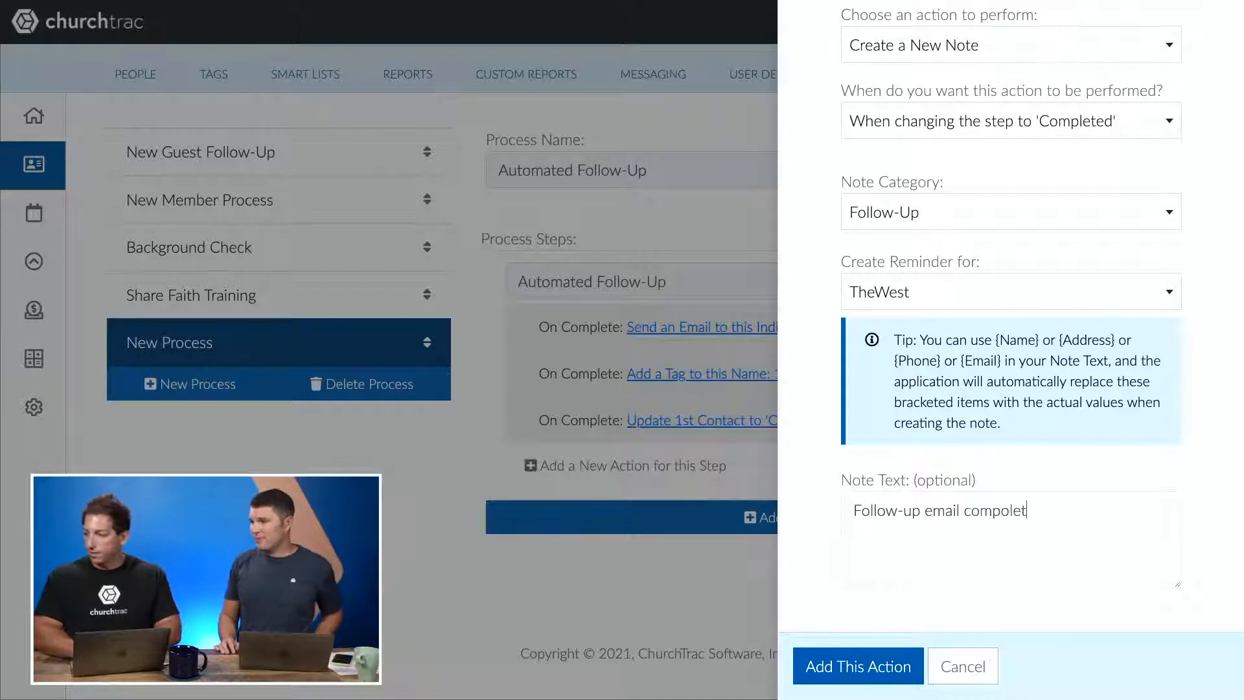
{"action": "key", "text": "BackSpace"}
{"action": "key", "text": "BackSpace"}
{"action": "key", "text": "BackSpace"}
{"action": "type", "text": "leted.  "}
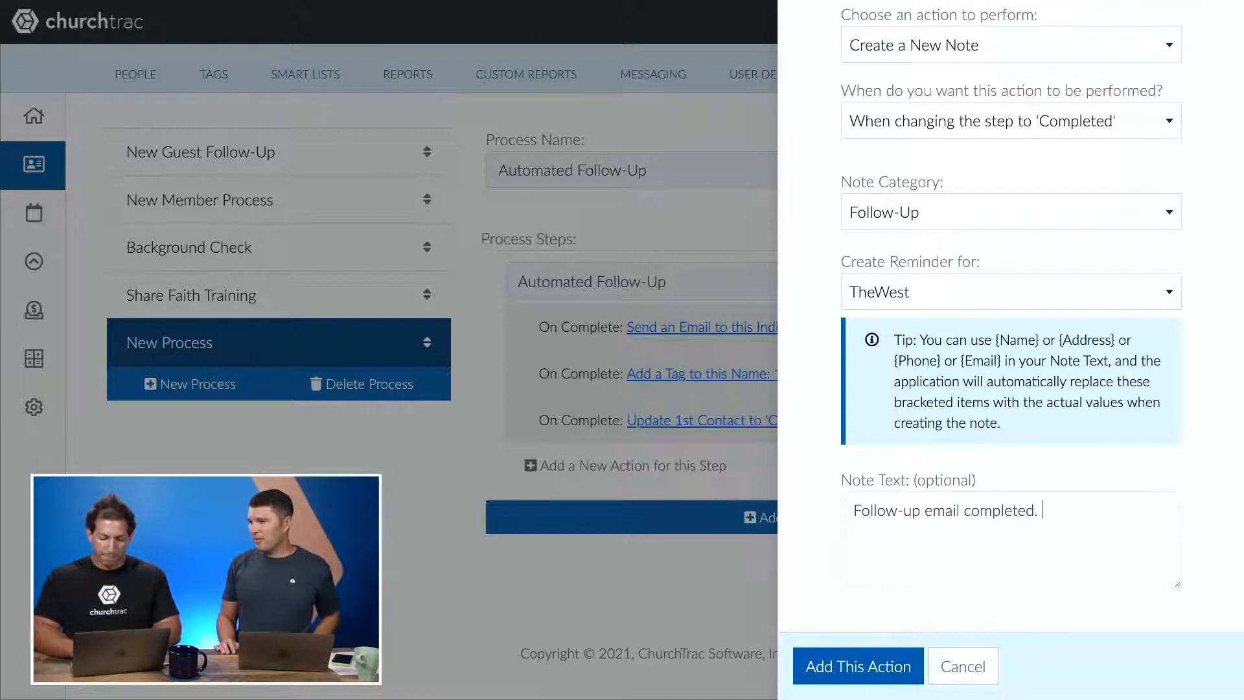
{"action": "type", "text": "Awaiting a"}
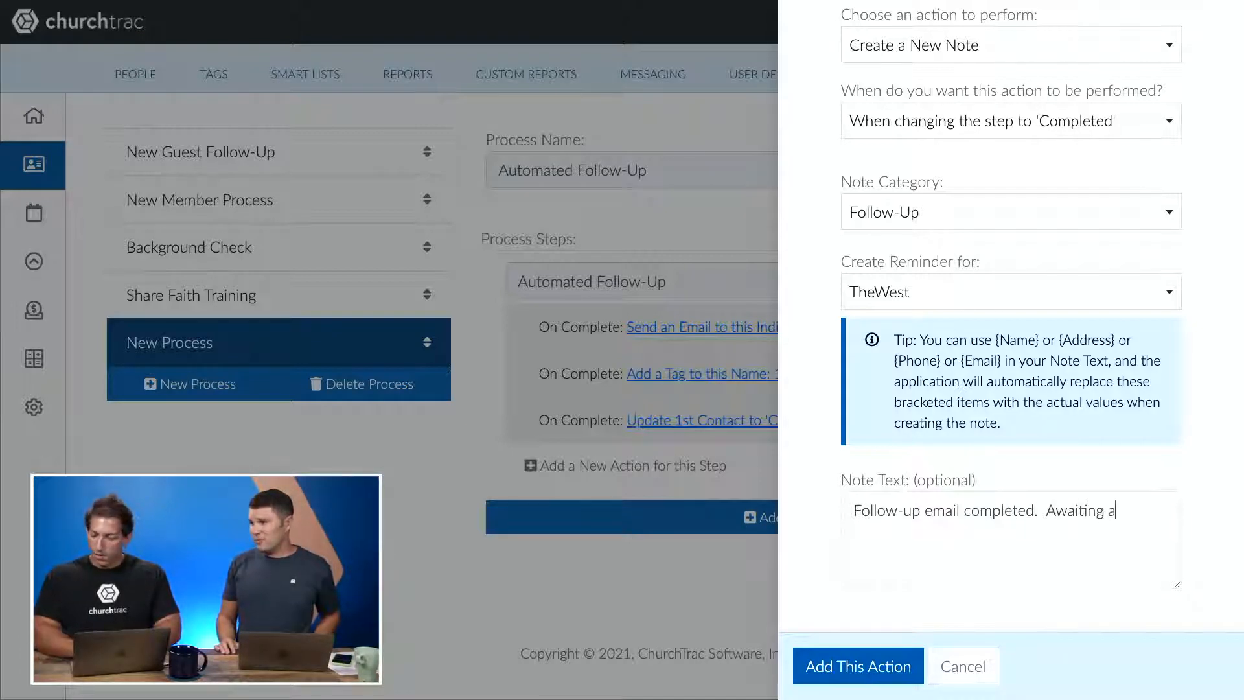
{"action": "type", "text": " phone call from pastor."}
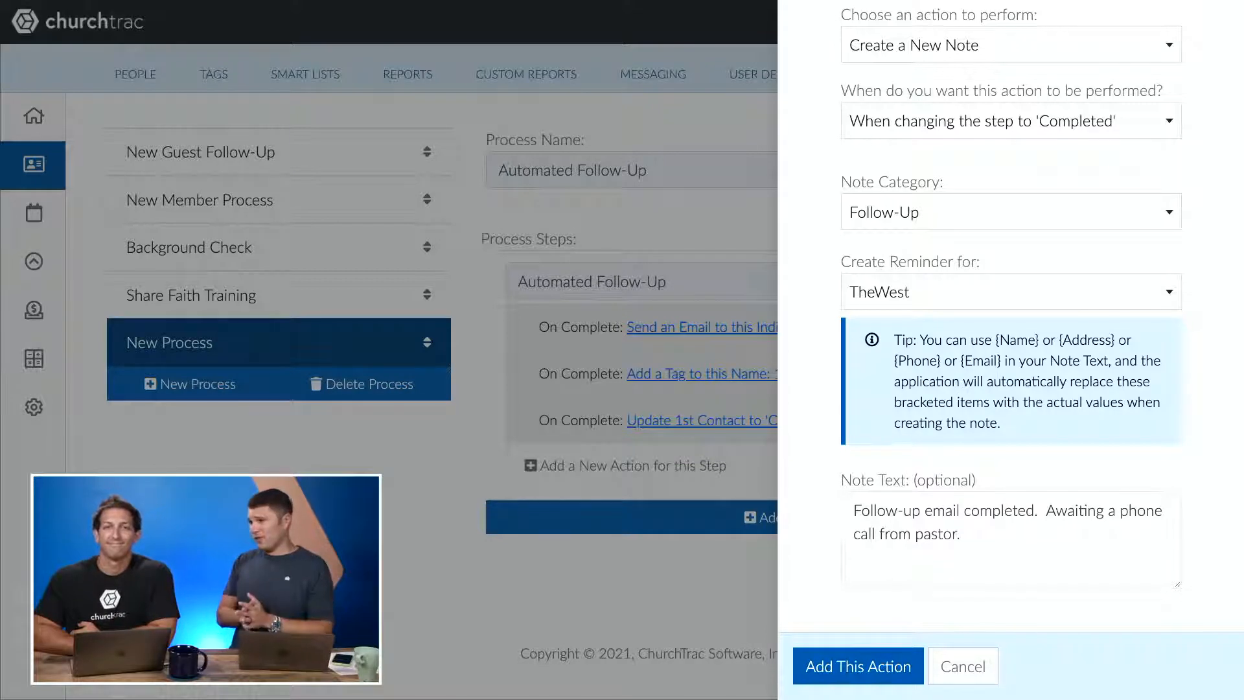
{"action": "left_click", "coordinate": [865, 664]}
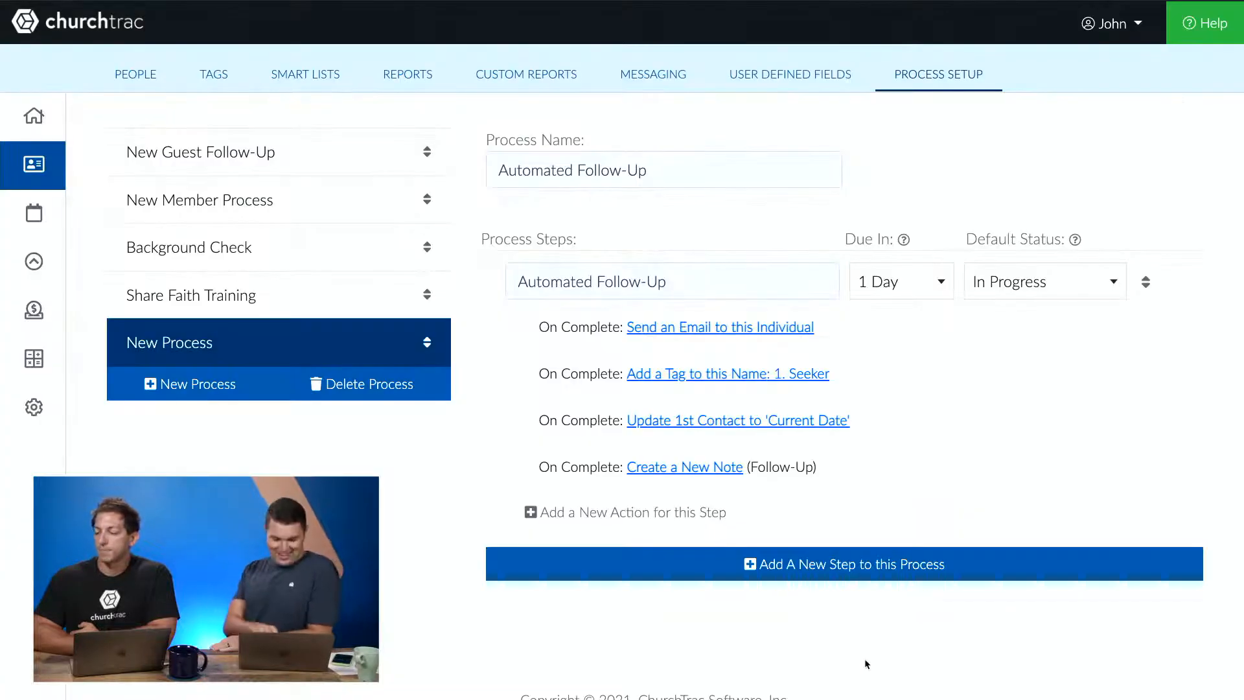
- Start a new Send SMS to a User completion action on the step with TheWest as the recipient
{"action": "left_click", "coordinate": [706, 513]}
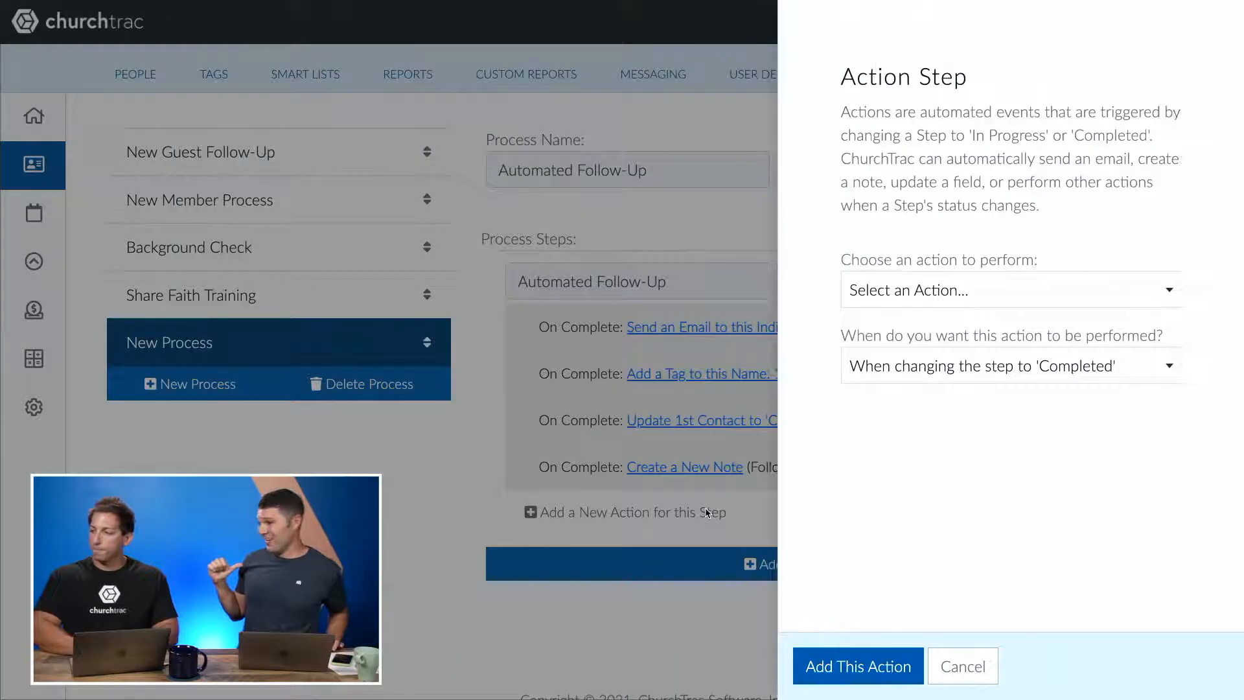
{"action": "left_click", "coordinate": [1028, 292]}
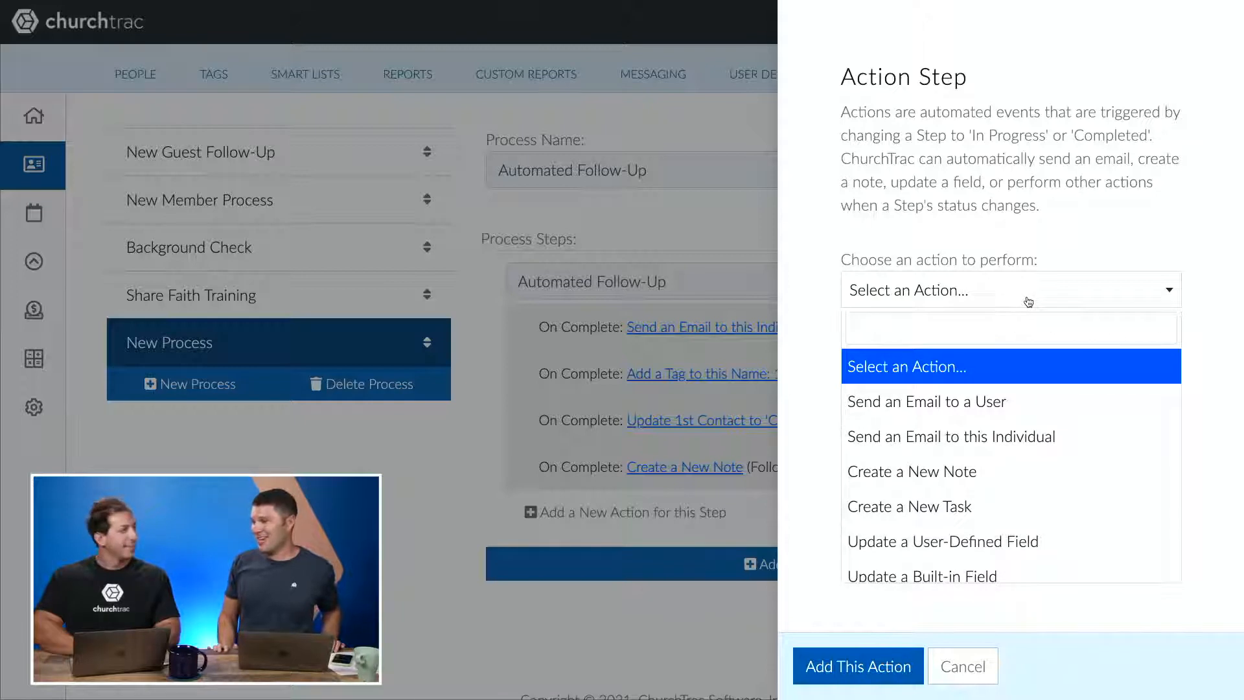
{"action": "scroll", "coordinate": [1012, 467], "scroll_direction": "down", "scroll_amount": 3}
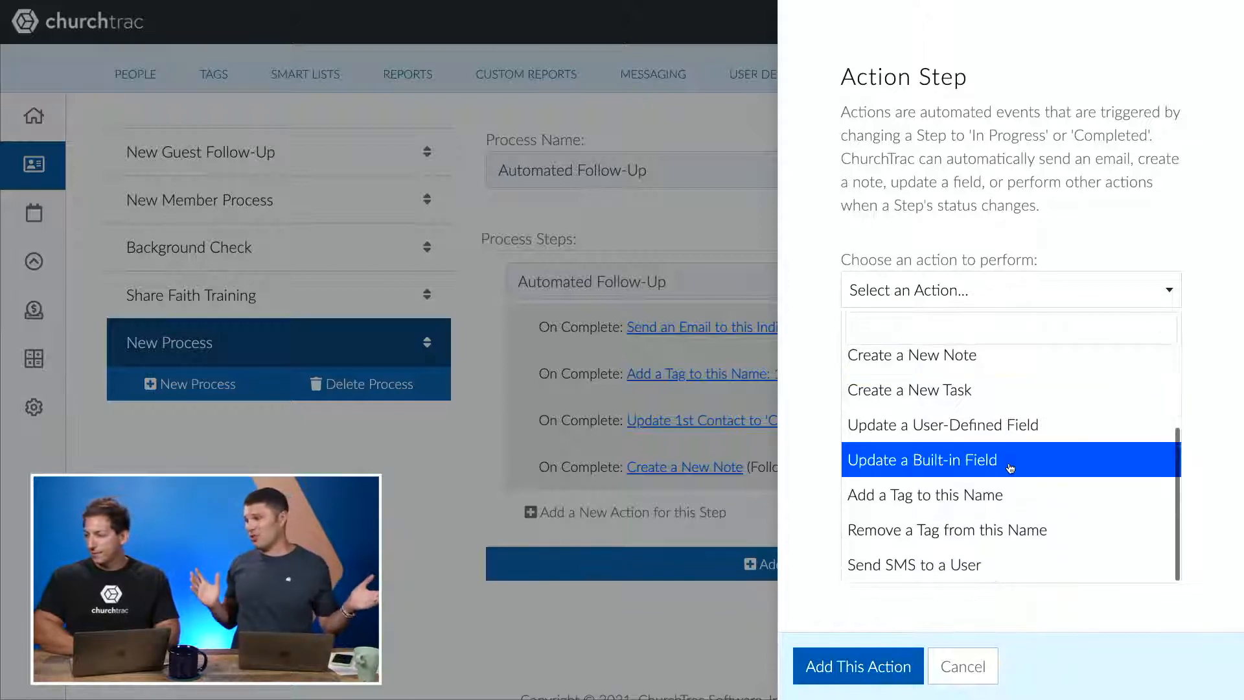
{"action": "left_click", "coordinate": [970, 559]}
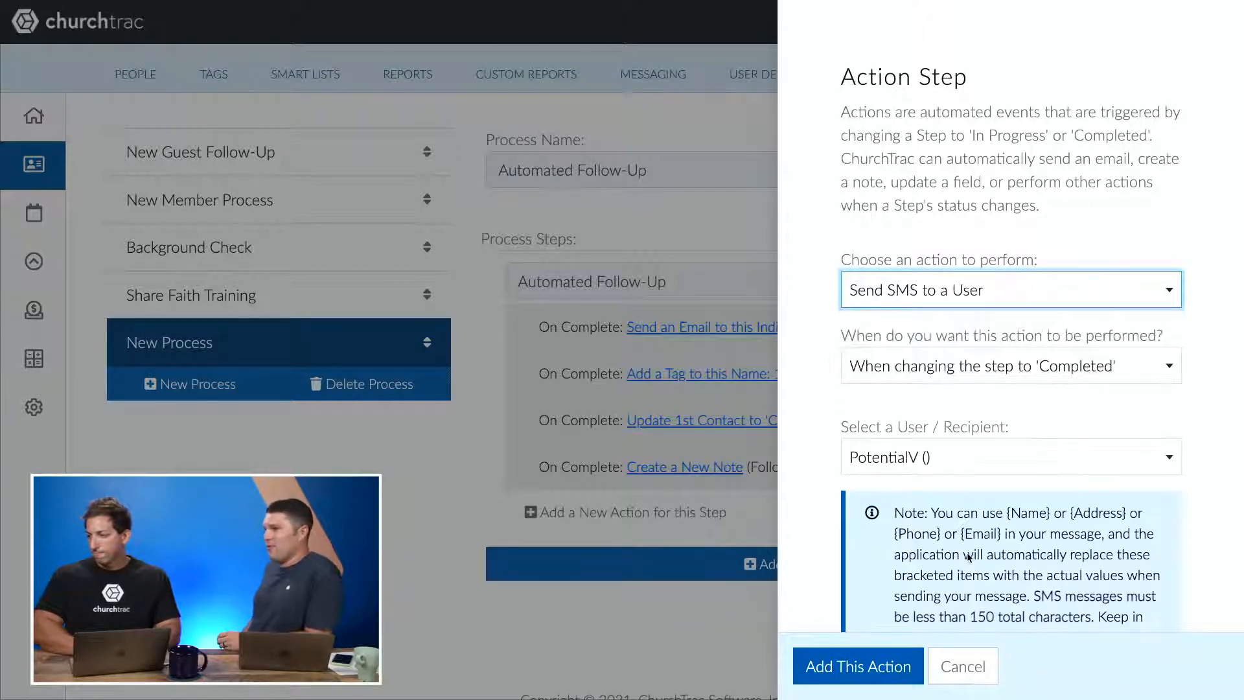
{"action": "left_click", "coordinate": [998, 461]}
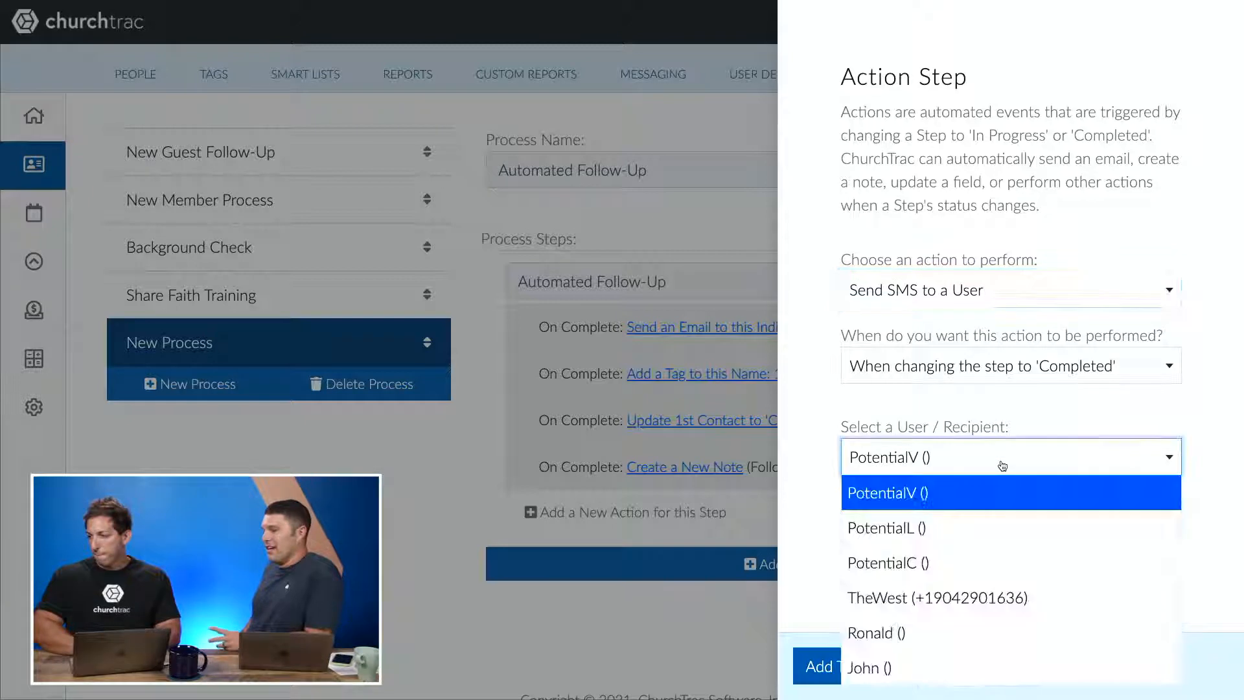
{"action": "left_click", "coordinate": [962, 594]}
- Enter the SMS message 'You have a new Guest to Follow-Up with. {Name} @ {Phone}.' and add the action
{"action": "scroll", "coordinate": [965, 576], "scroll_direction": "down", "scroll_amount": 5}
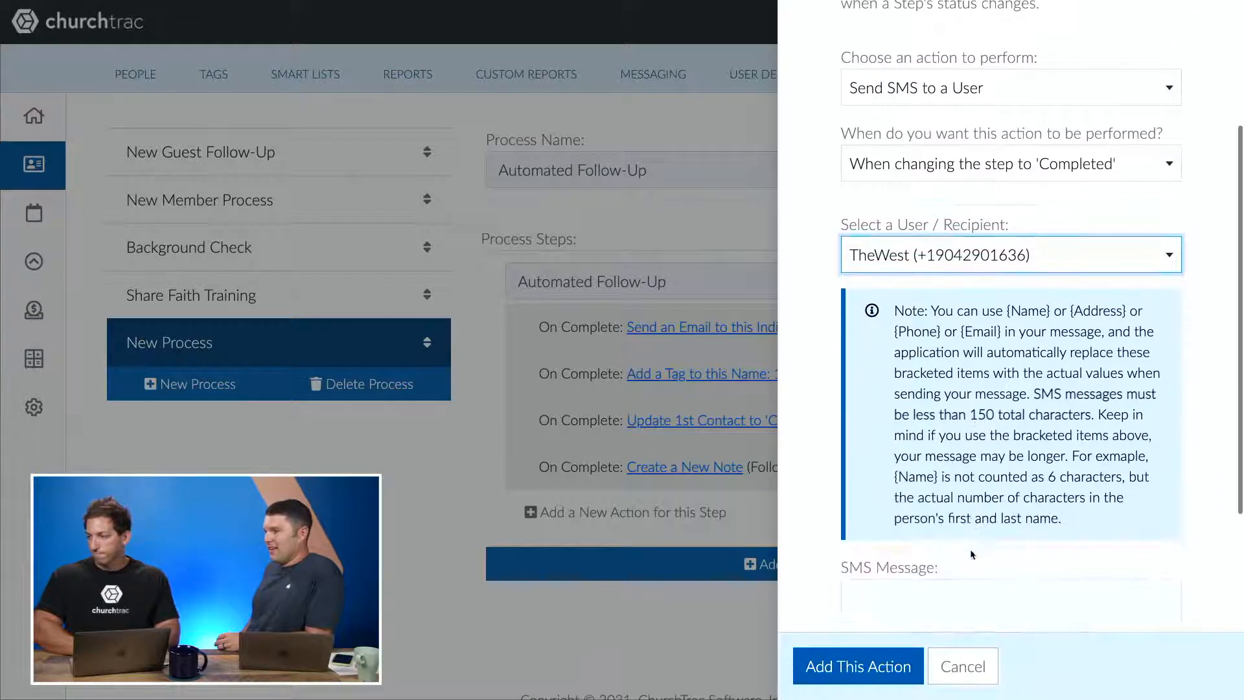
{"action": "left_click", "coordinate": [988, 544]}
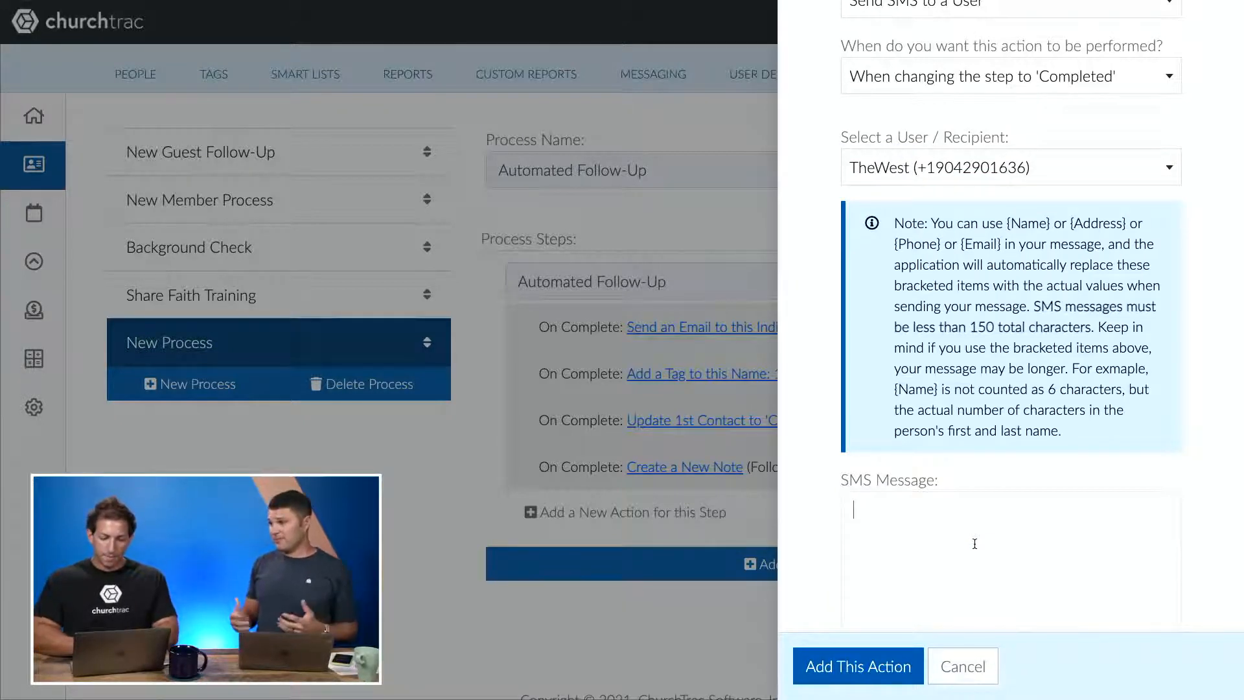
{"action": "type", "text": "You have a n"}
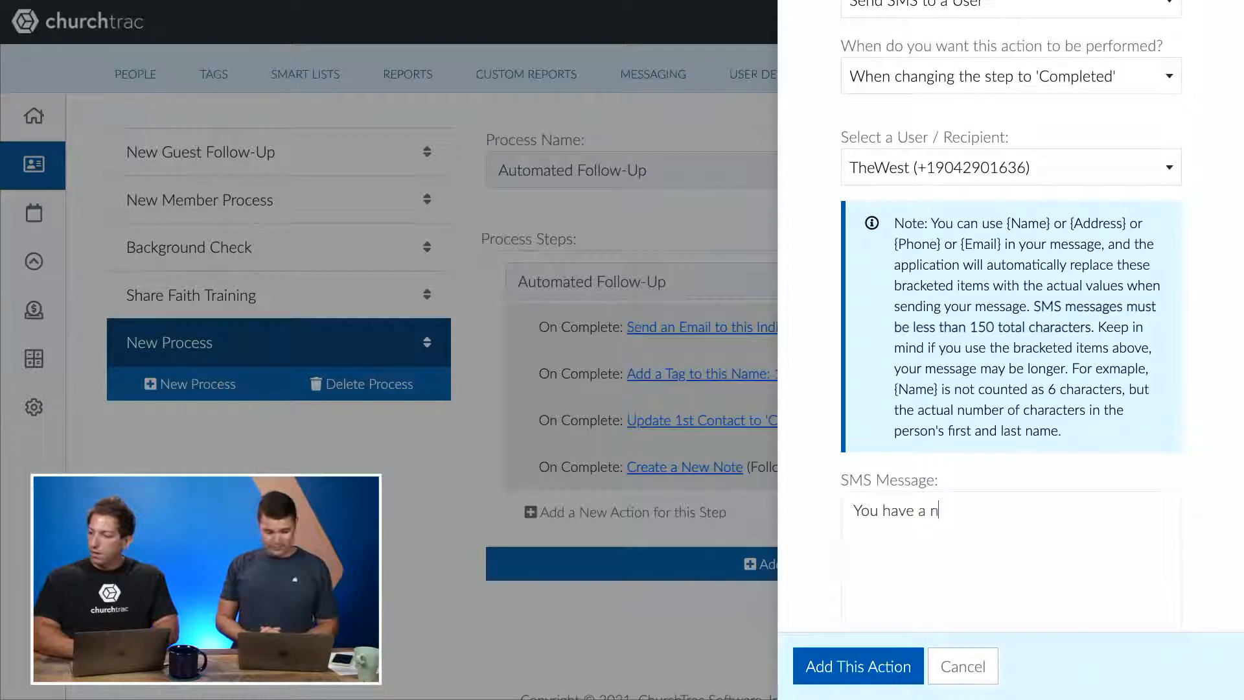
{"action": "type", "text": "ew Guest to "}
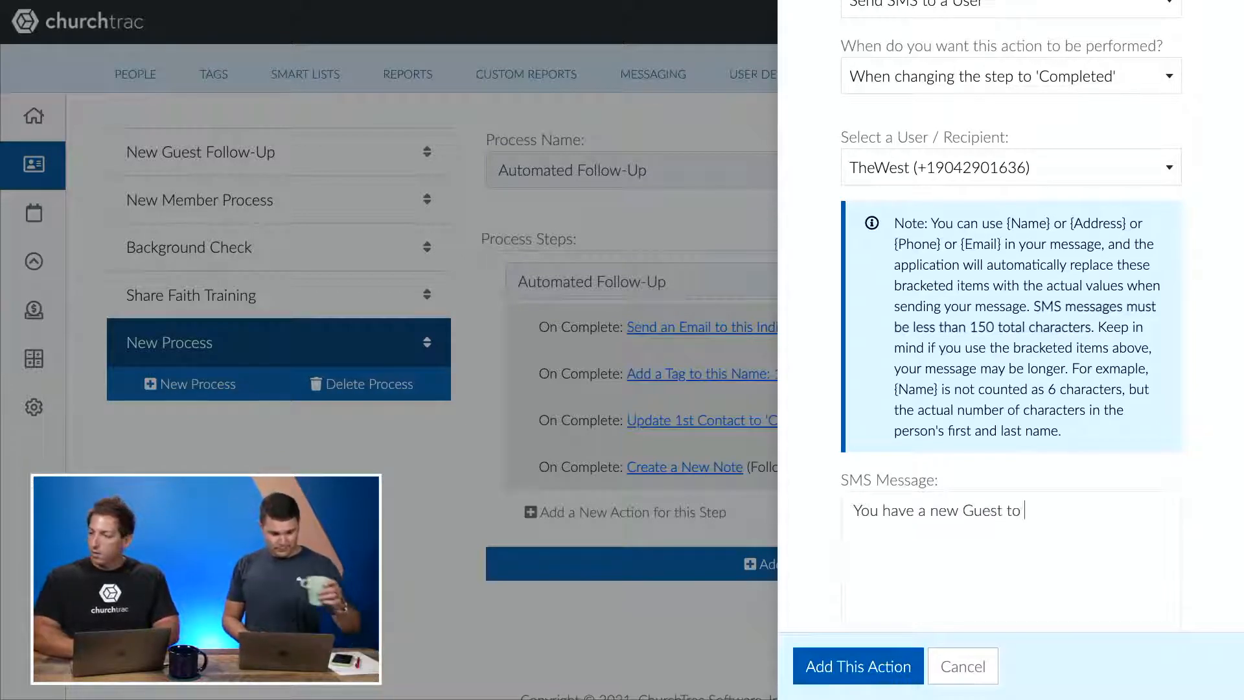
{"action": "type", "text": "Follow-U"}
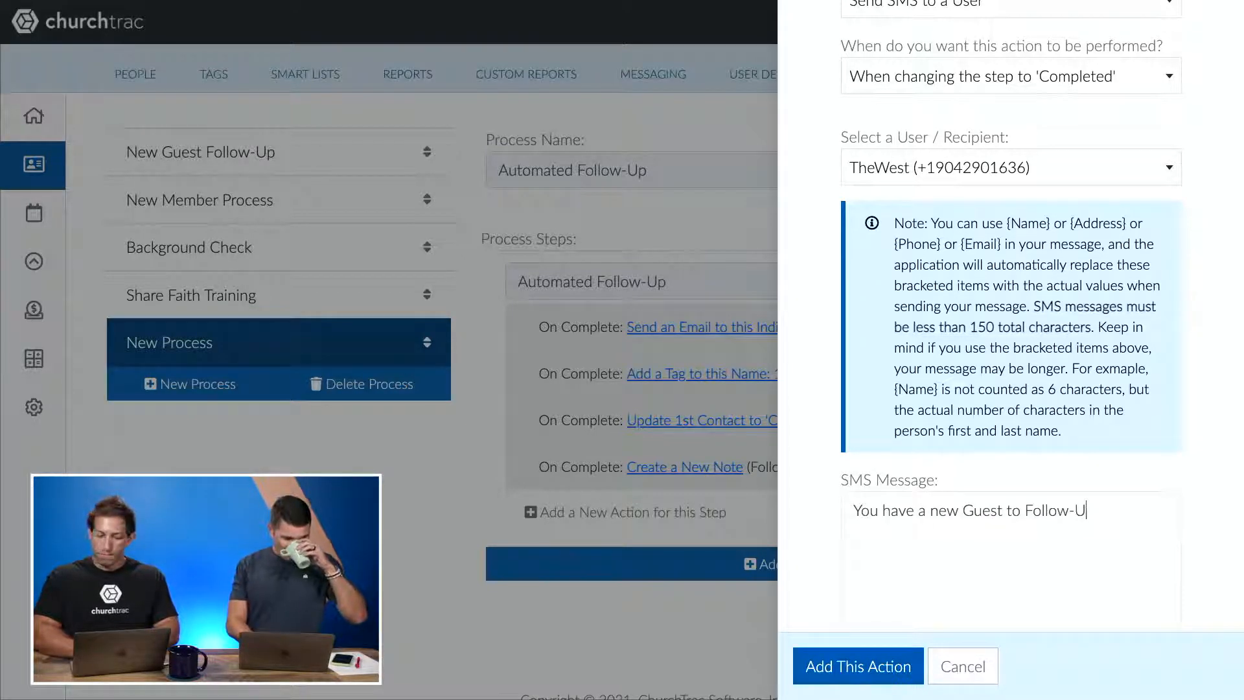
{"action": "type", "text": "p with. Name:"}
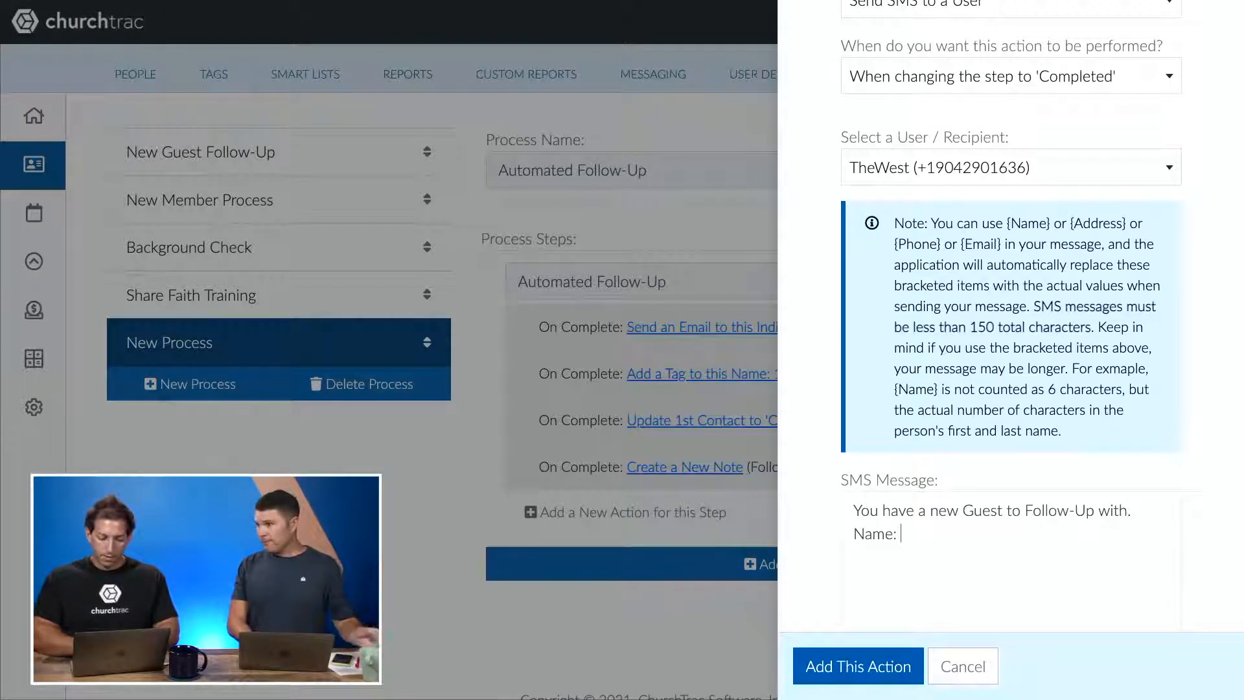
{"action": "type", "text": " {"}
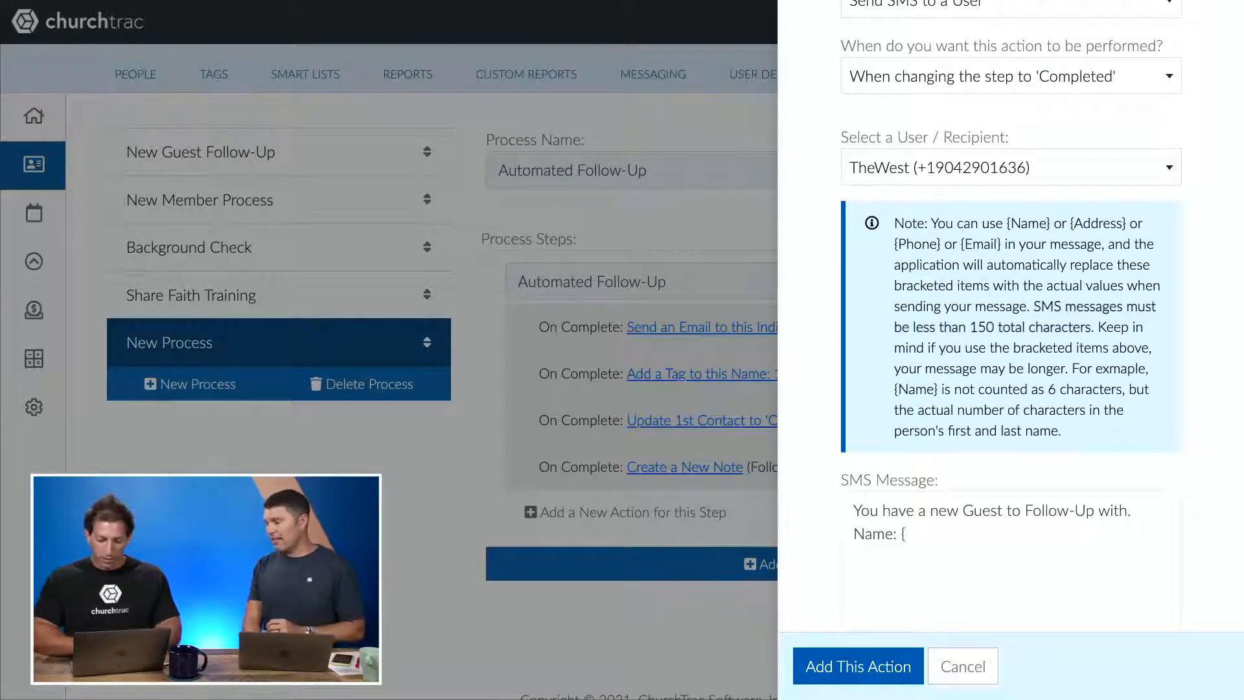
{"action": "type", "text": "Name"}
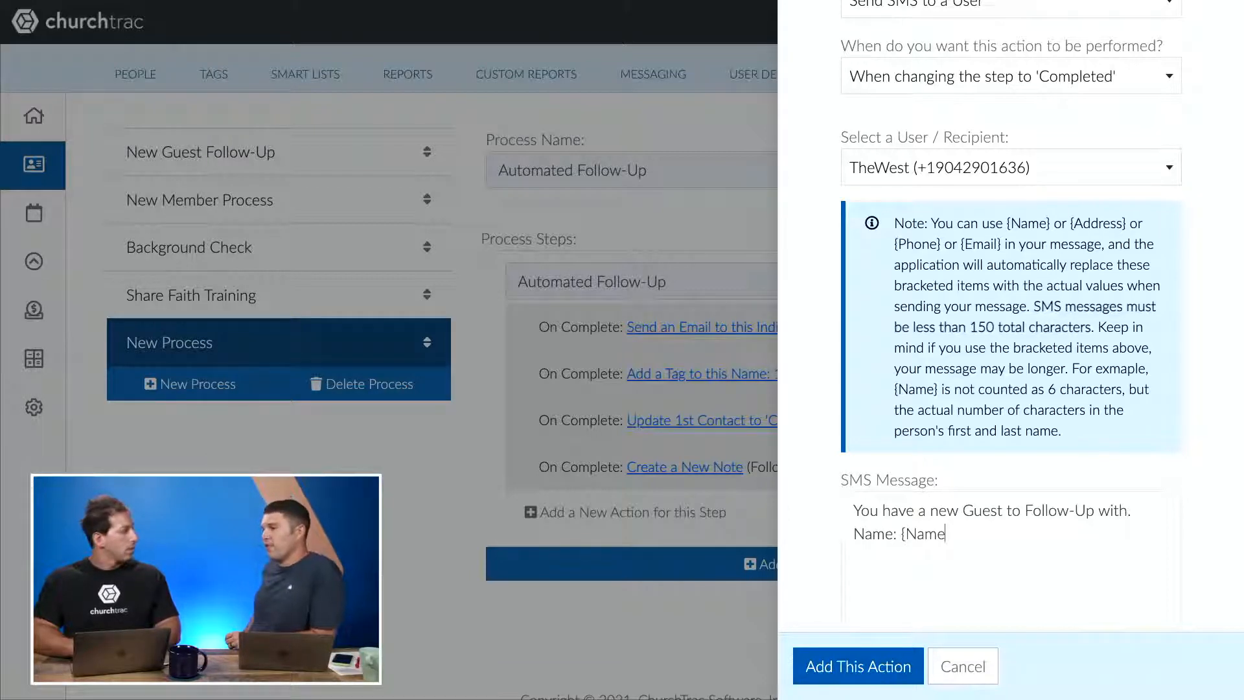
{"action": "key", "text": "BackSpace"}
{"action": "key", "text": "BackSpace"}
{"action": "key", "text": "BackSpace"}
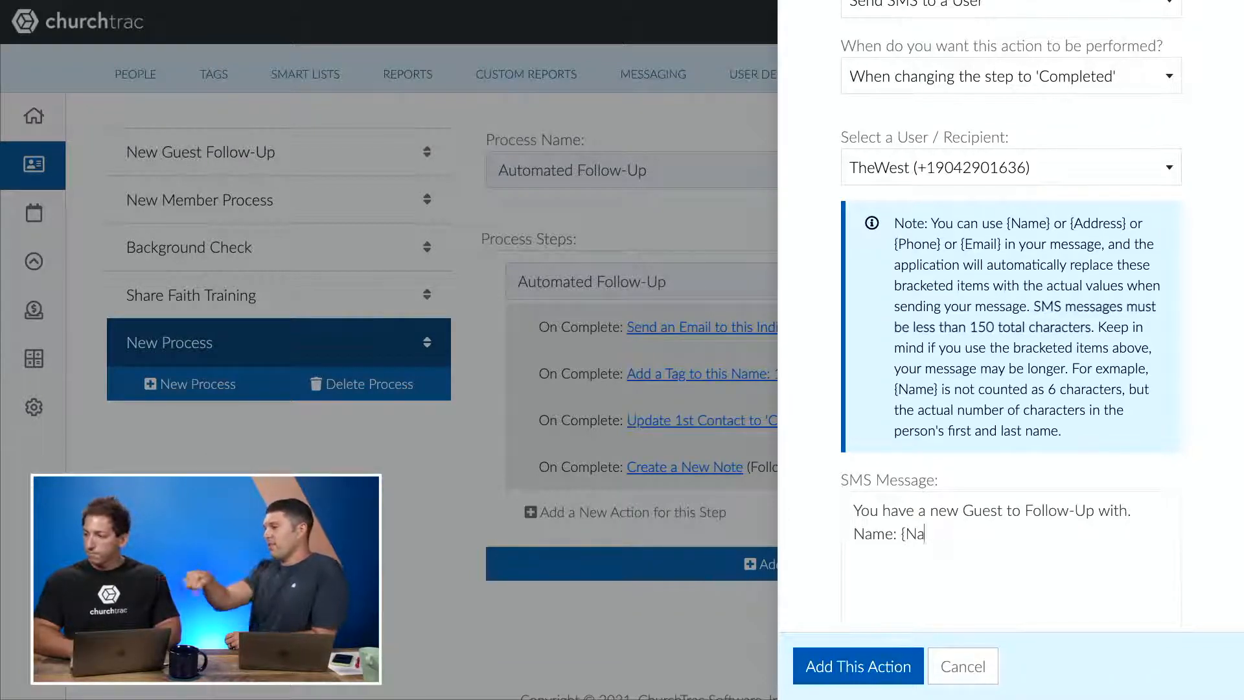
{"action": "key", "text": "BackSpace"}
{"action": "key", "text": "BackSpace"}
{"action": "key", "text": "BackSpace"}
{"action": "key", "text": "BackSpace"}
{"action": "key", "text": "BackSpace"}
{"action": "key", "text": "BackSpace"}
{"action": "key", "text": "BackSpace"}
{"action": "key", "text": "BackSpace"}
{"action": "key", "text": "BackSpace"}
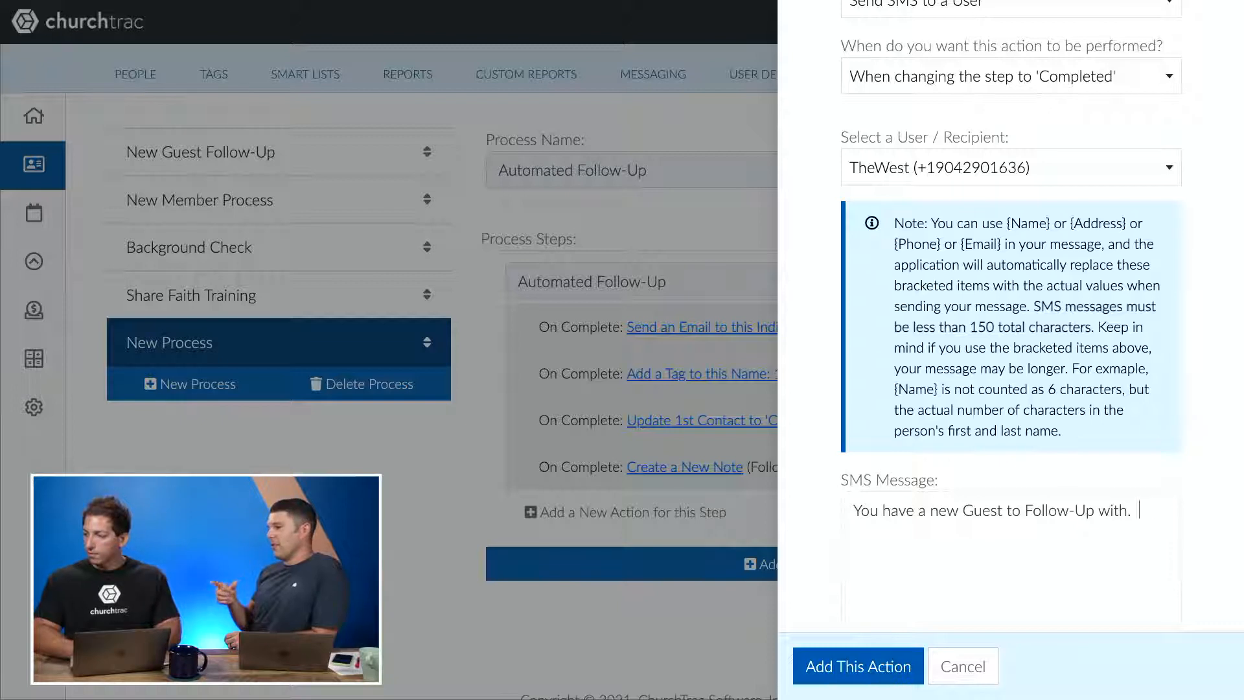
{"action": "type", "text": "{Name}"}
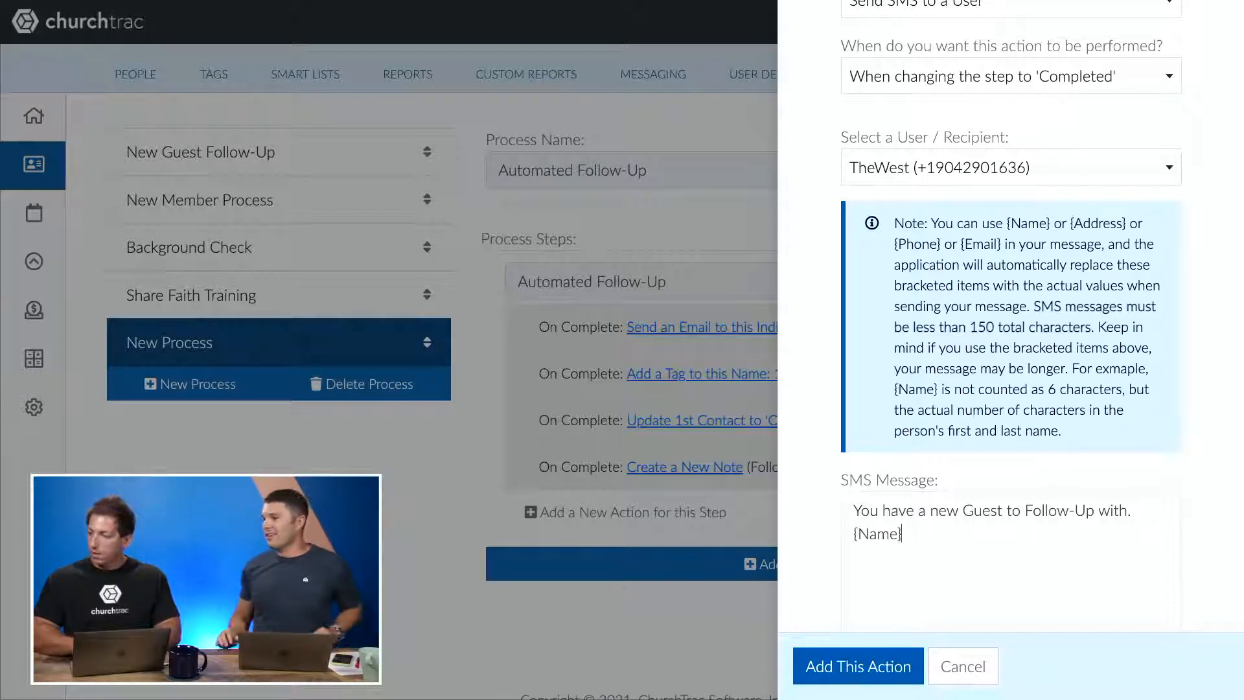
{"action": "type", "text": " @ {Phone}."}
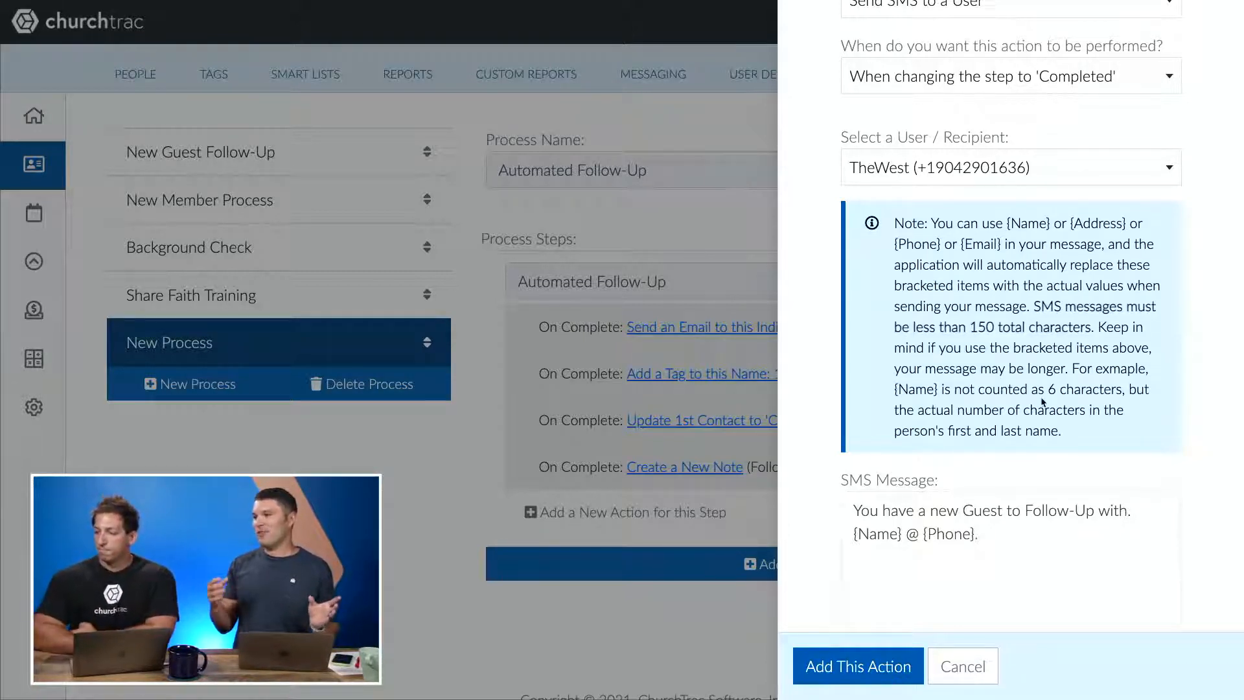
{"action": "scroll", "coordinate": [1024, 492], "scroll_direction": "down", "scroll_amount": 2}
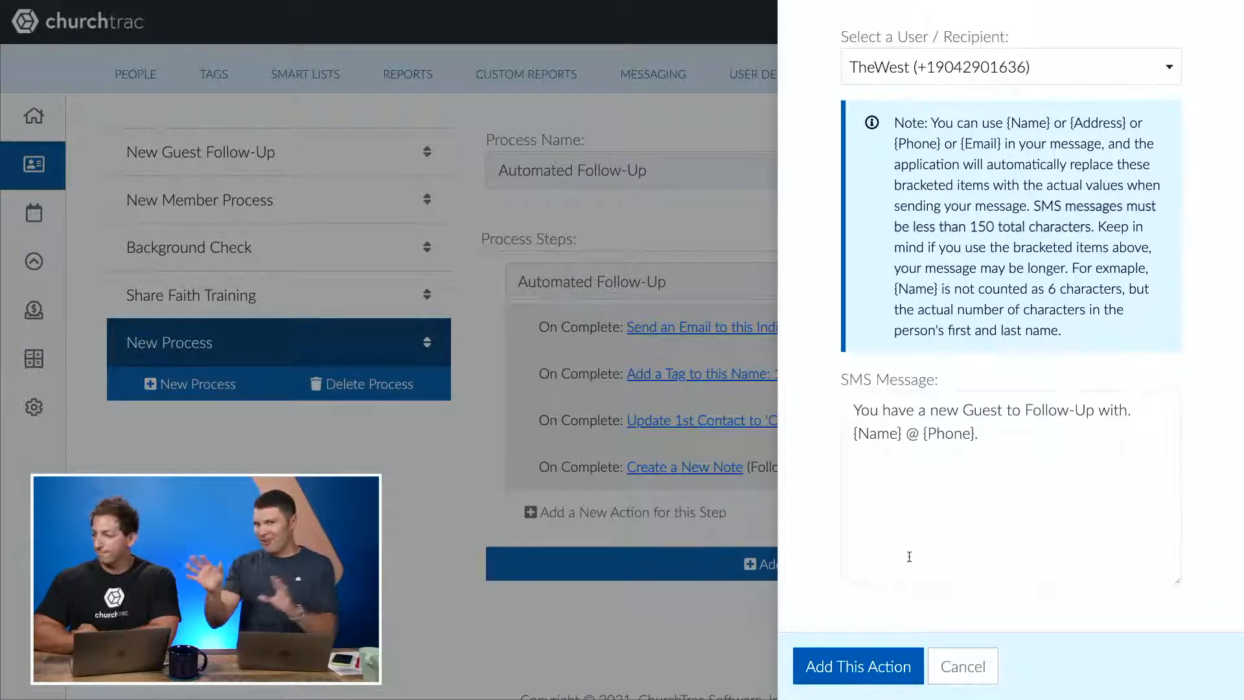
{"action": "left_click", "coordinate": [860, 673]}
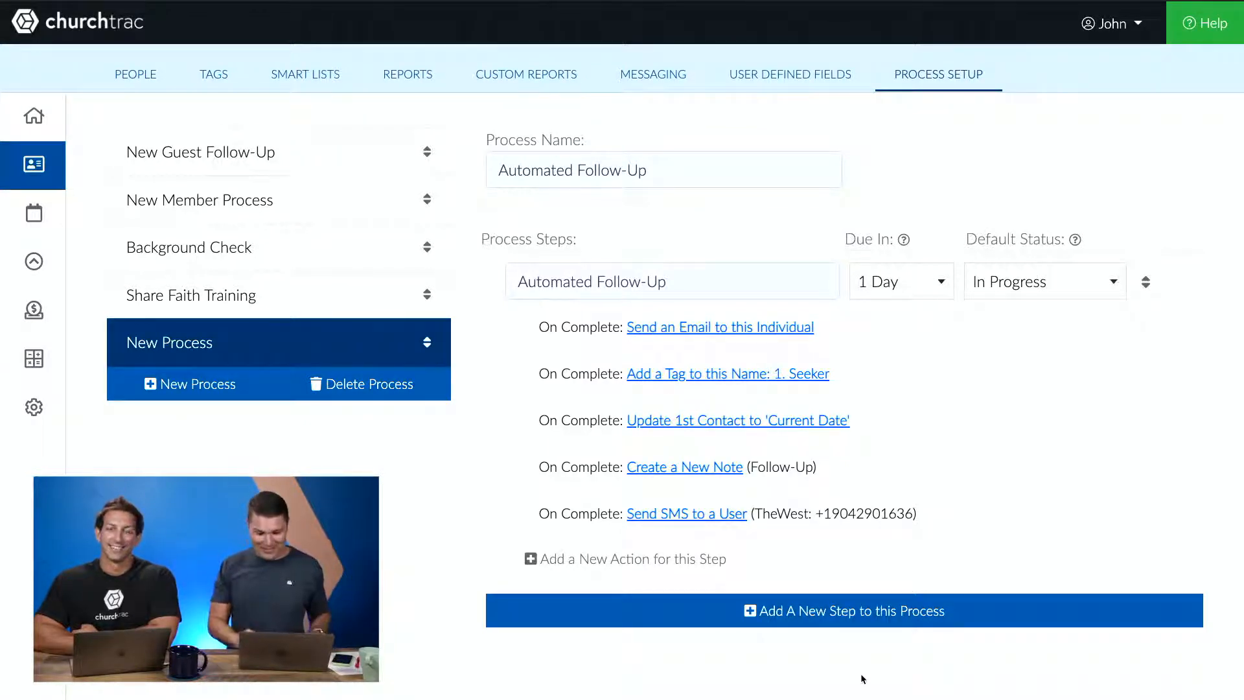
- Start a new Send an Email to a User completion action with TheWest as the recipient
{"action": "left_click", "coordinate": [719, 560]}
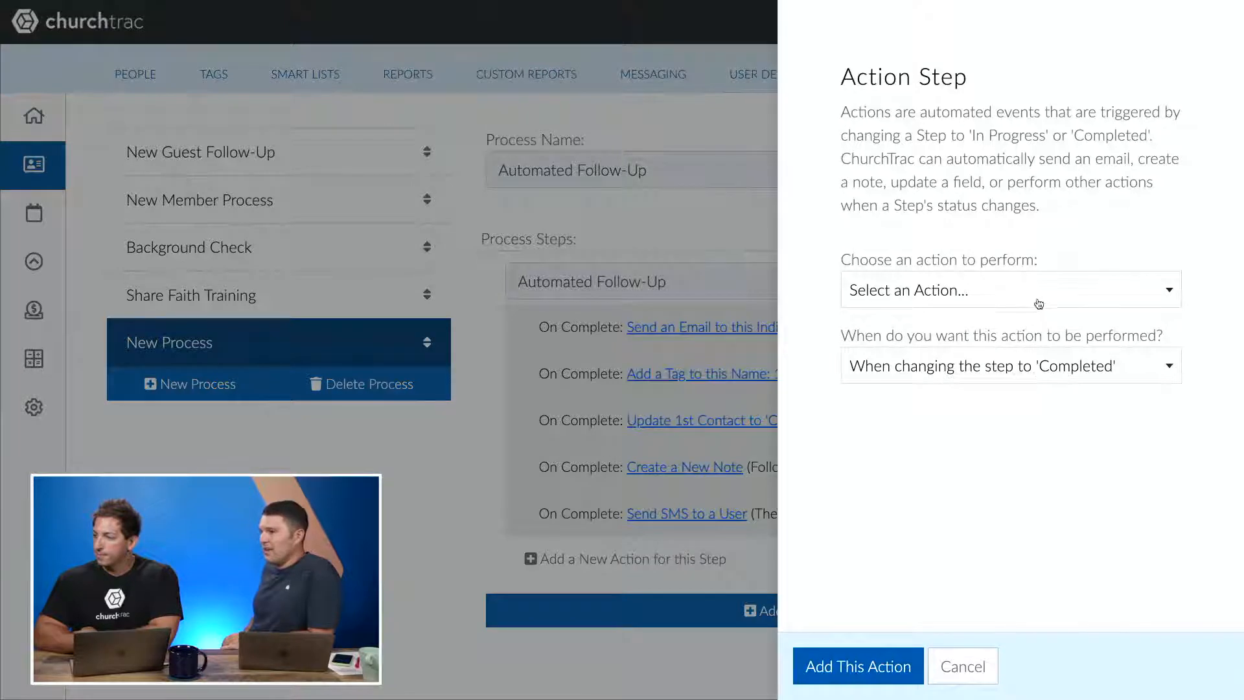
{"action": "left_click", "coordinate": [1037, 303]}
{"action": "left_click", "coordinate": [977, 396]}
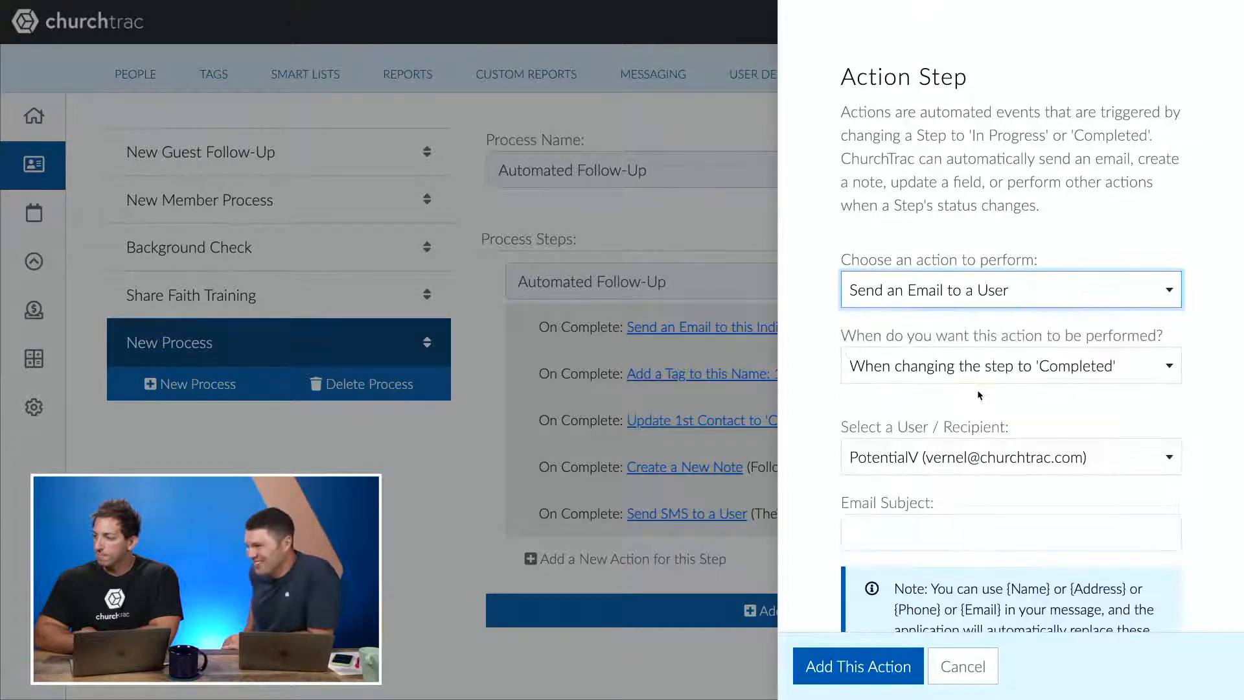
{"action": "left_click", "coordinate": [980, 453]}
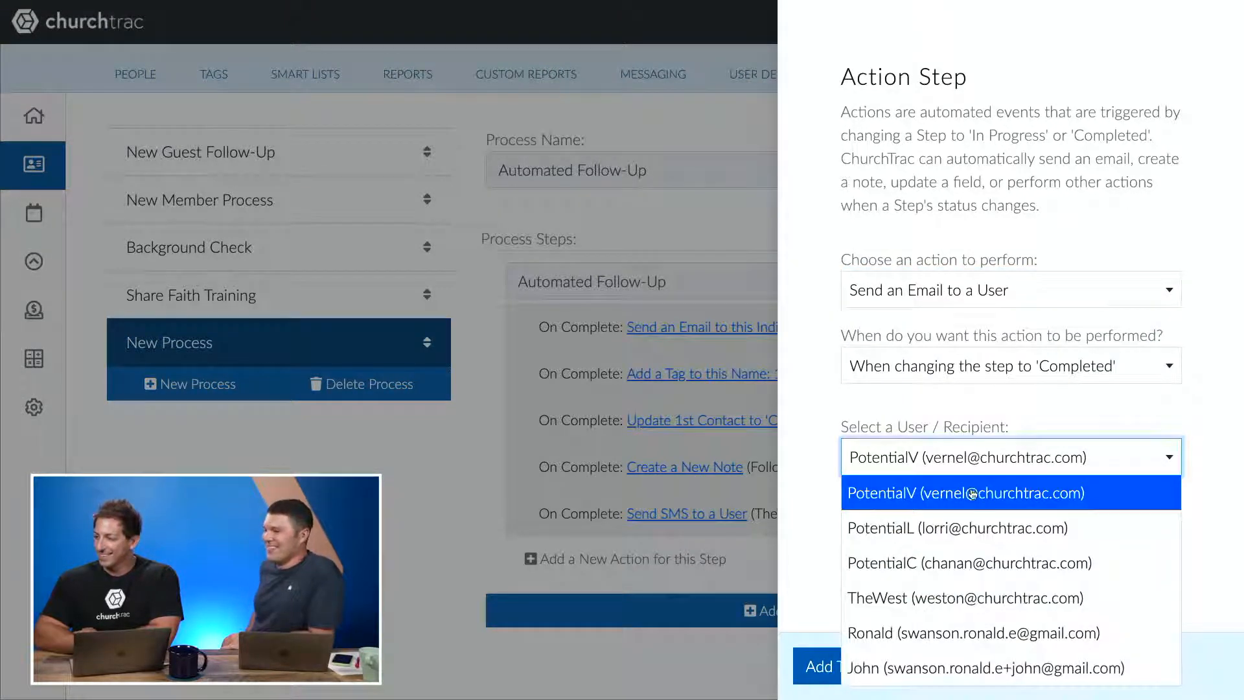
{"action": "left_click", "coordinate": [954, 585]}
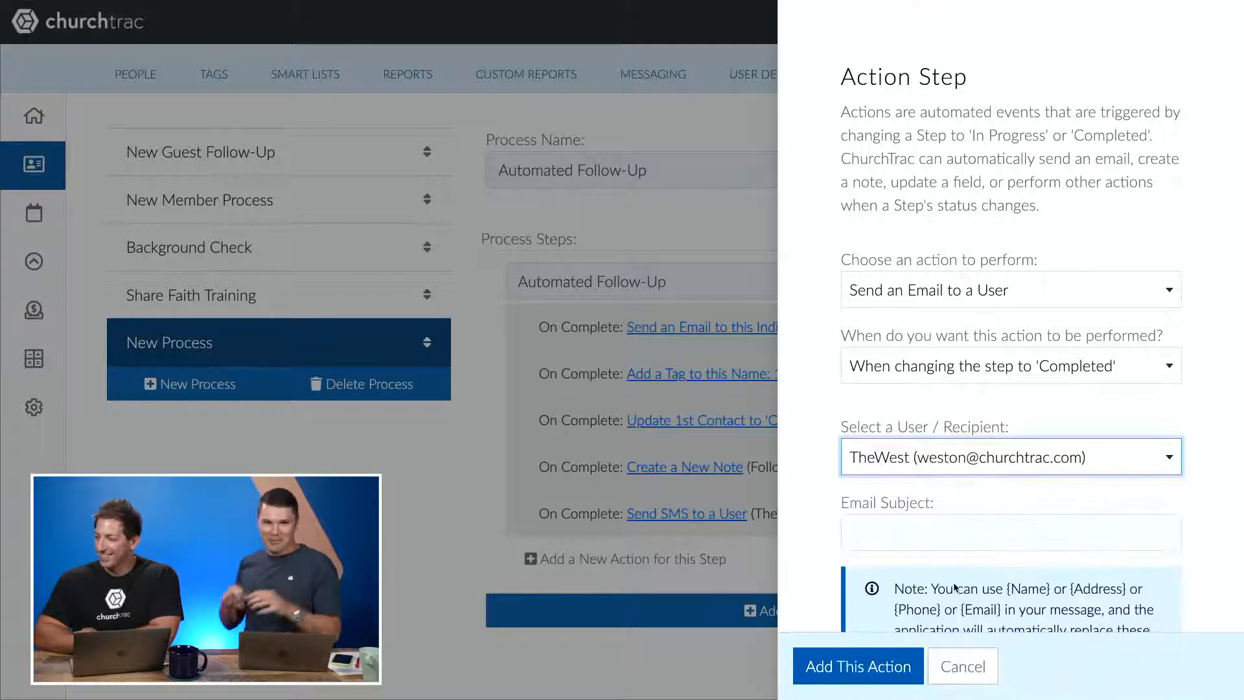
- Set the email subject to 'You have a new Guest Follow-Up'
{"action": "left_click", "coordinate": [966, 531]}
{"action": "scroll", "coordinate": [966, 530], "scroll_direction": "down", "scroll_amount": 2}
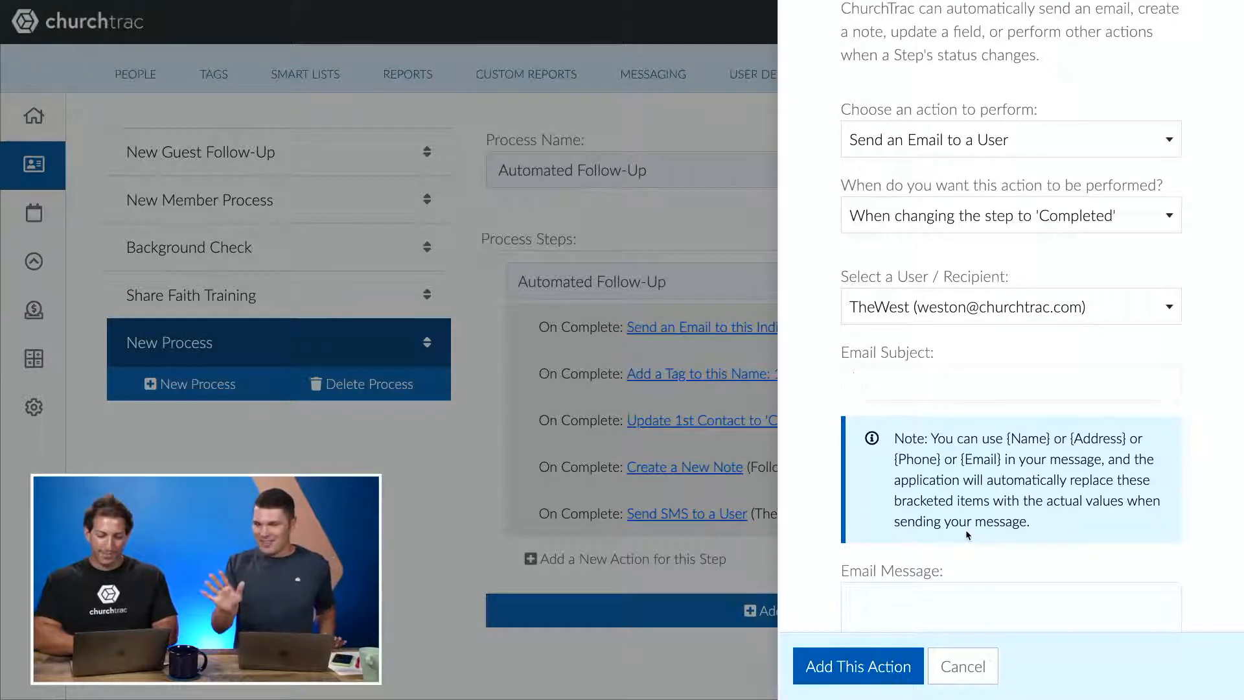
{"action": "type", "text": "Y"}
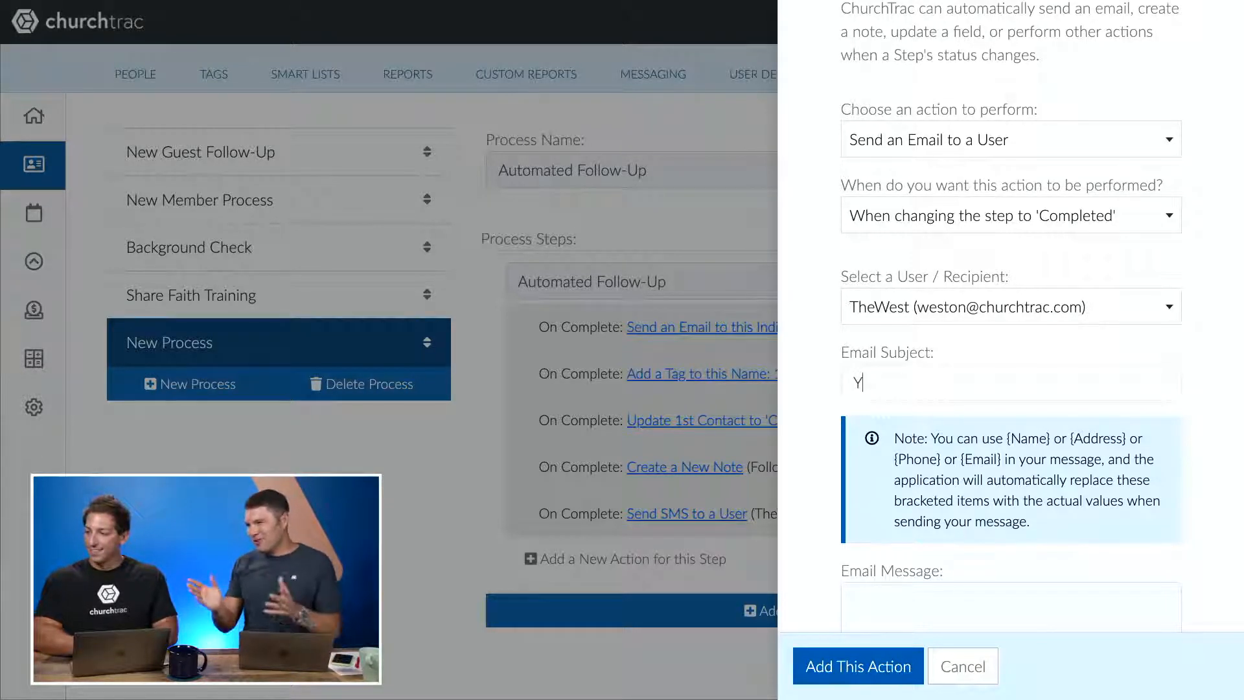
{"action": "type", "text": "ou have a new "}
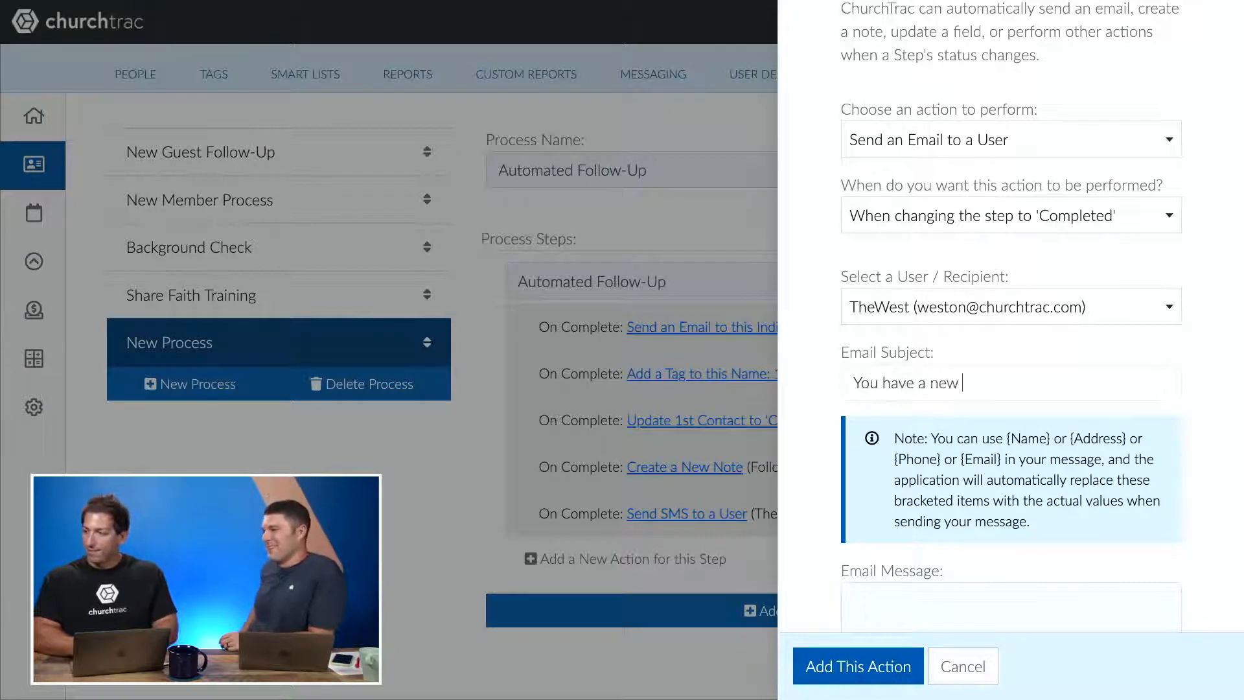
{"action": "type", "text": "Guest Follow-Up"}
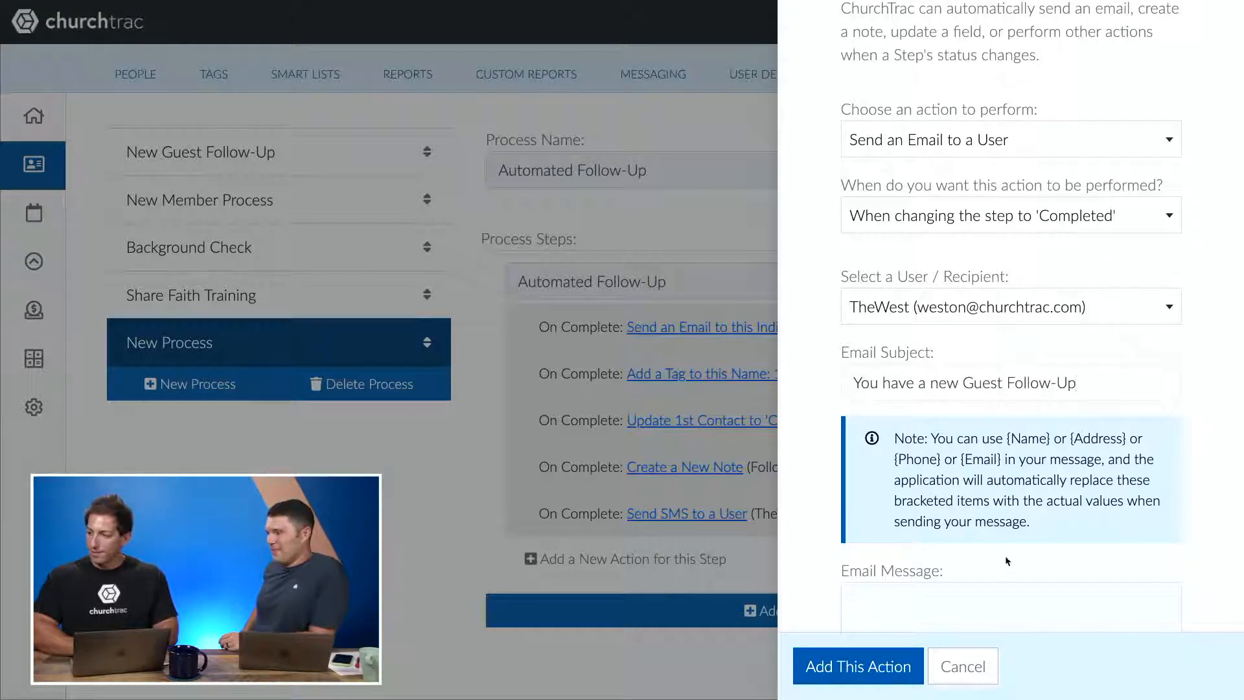
{"action": "scroll", "coordinate": [1009, 564], "scroll_direction": "down", "scroll_amount": 2}
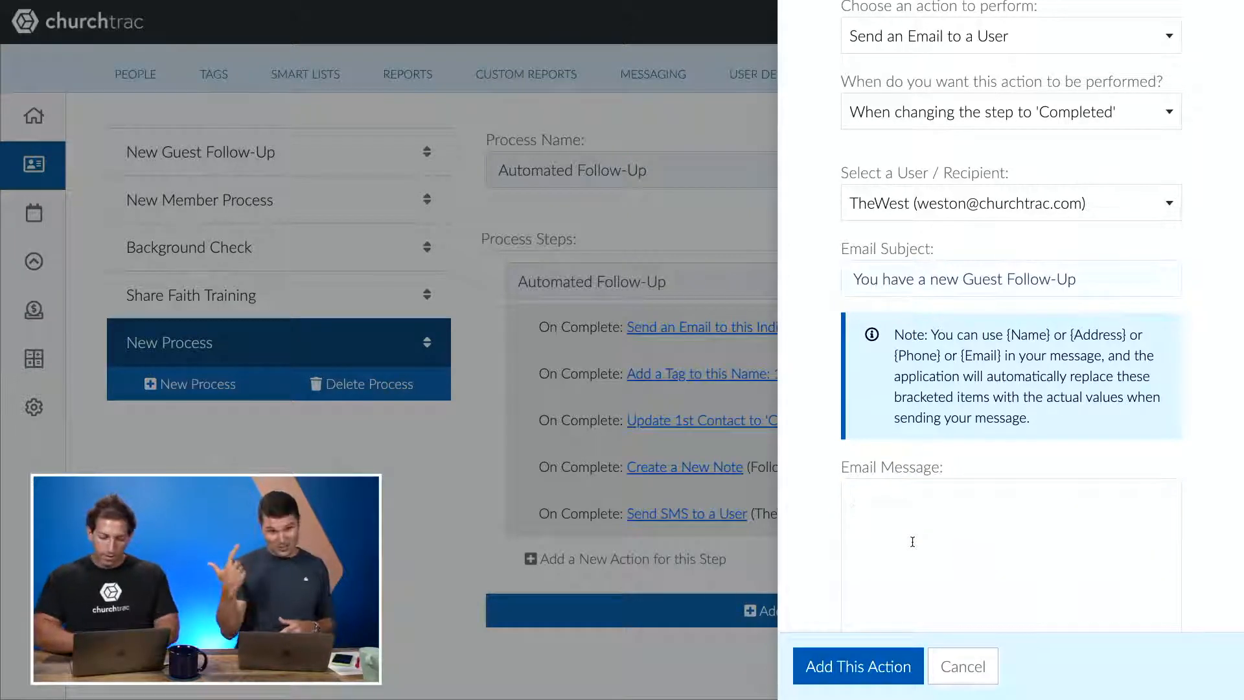
- Write the email message 'Hello Pastor,' followed by lines 'Name: {Name}' and 'Phone: {Phone}'
{"action": "type", "text": "Hello"}
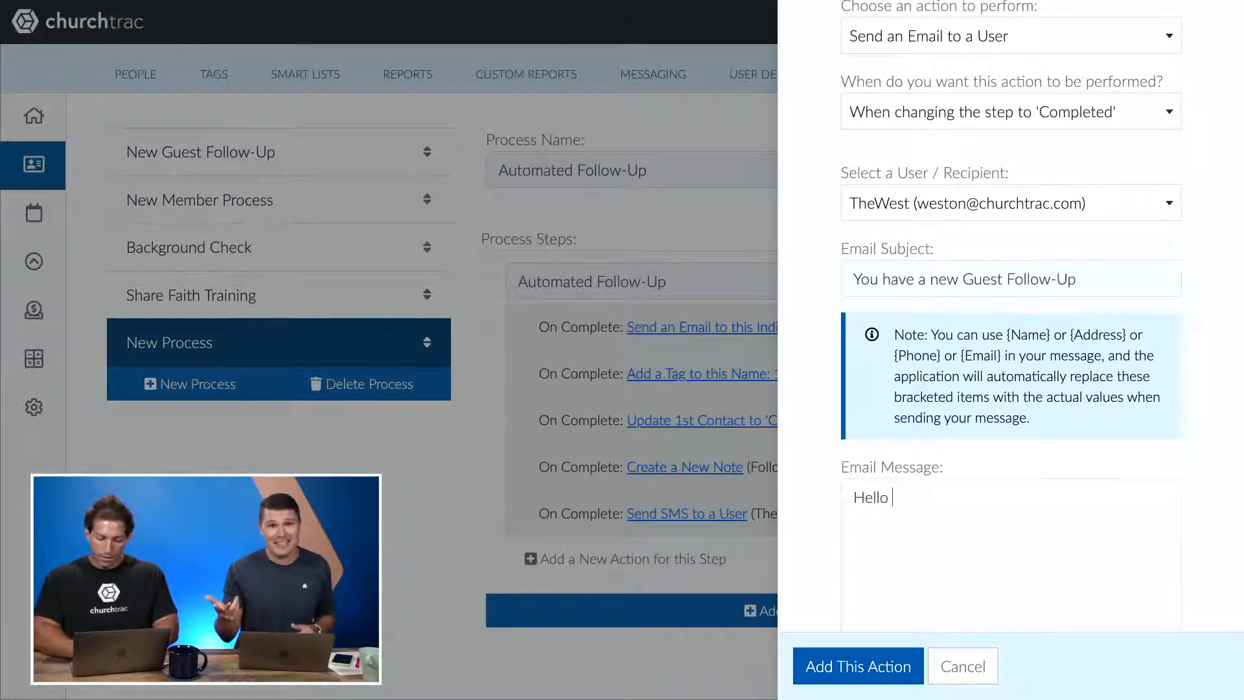
{"action": "type", "text": " Pastor,  "}
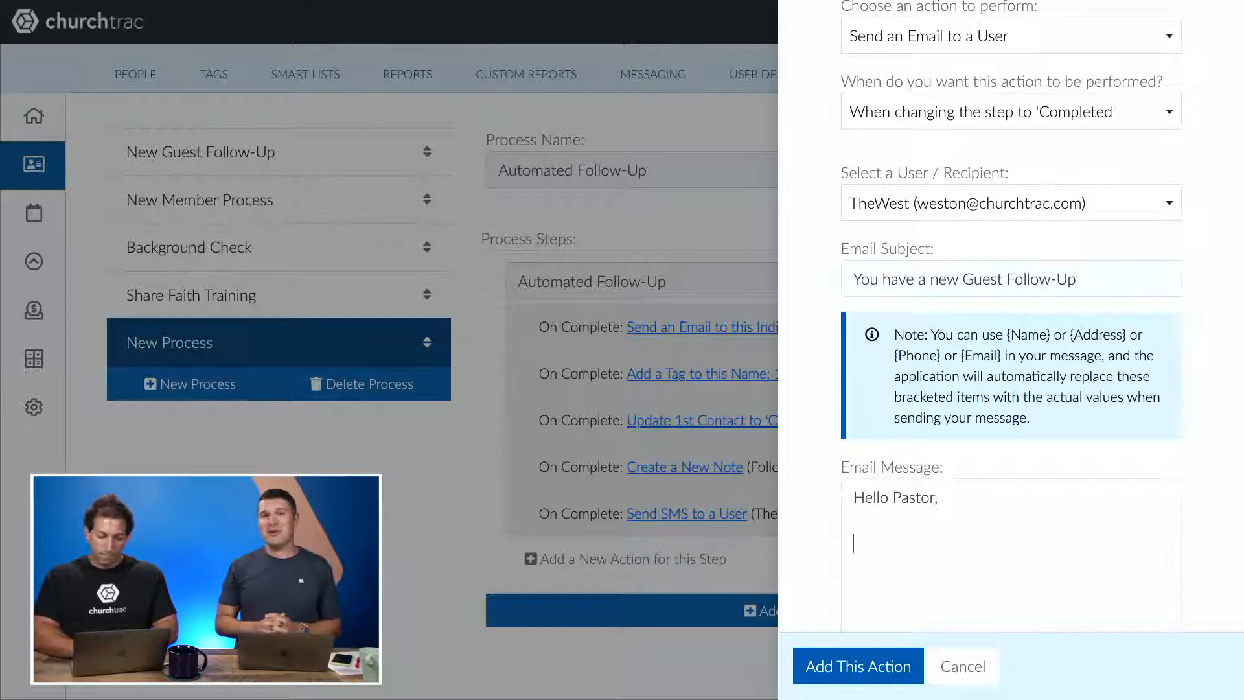
{"action": "type", "text": "Name"}
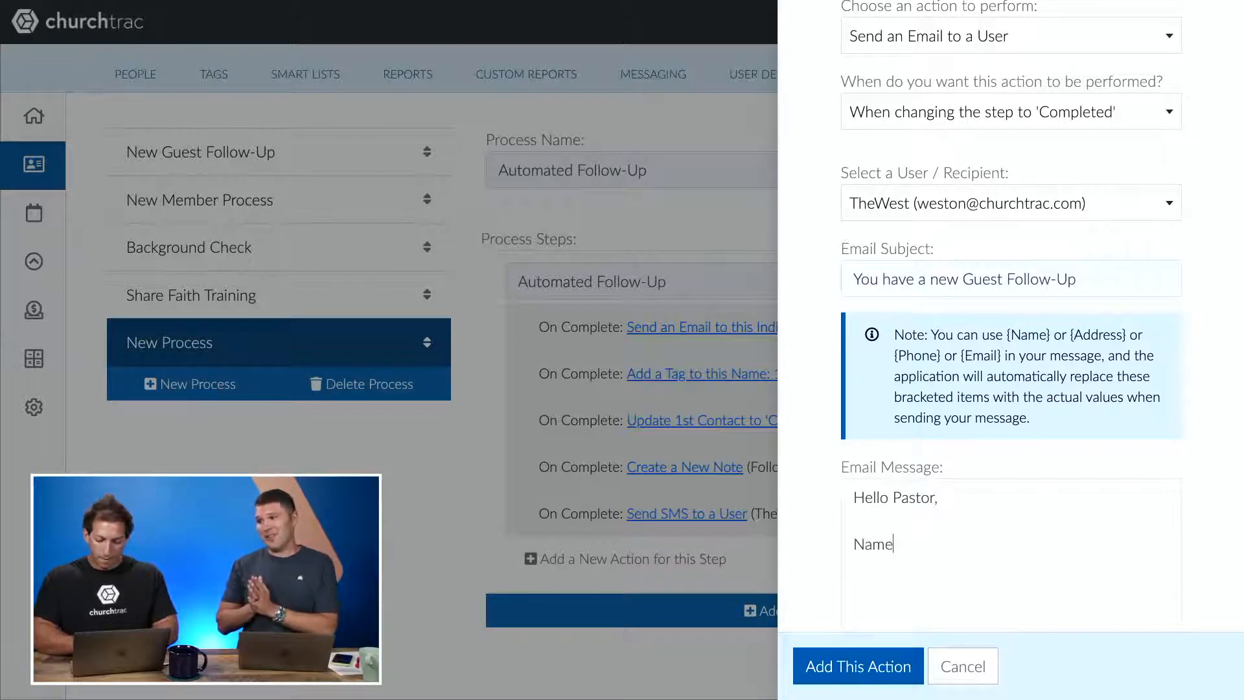
{"action": "type", "text": ": {Name"}
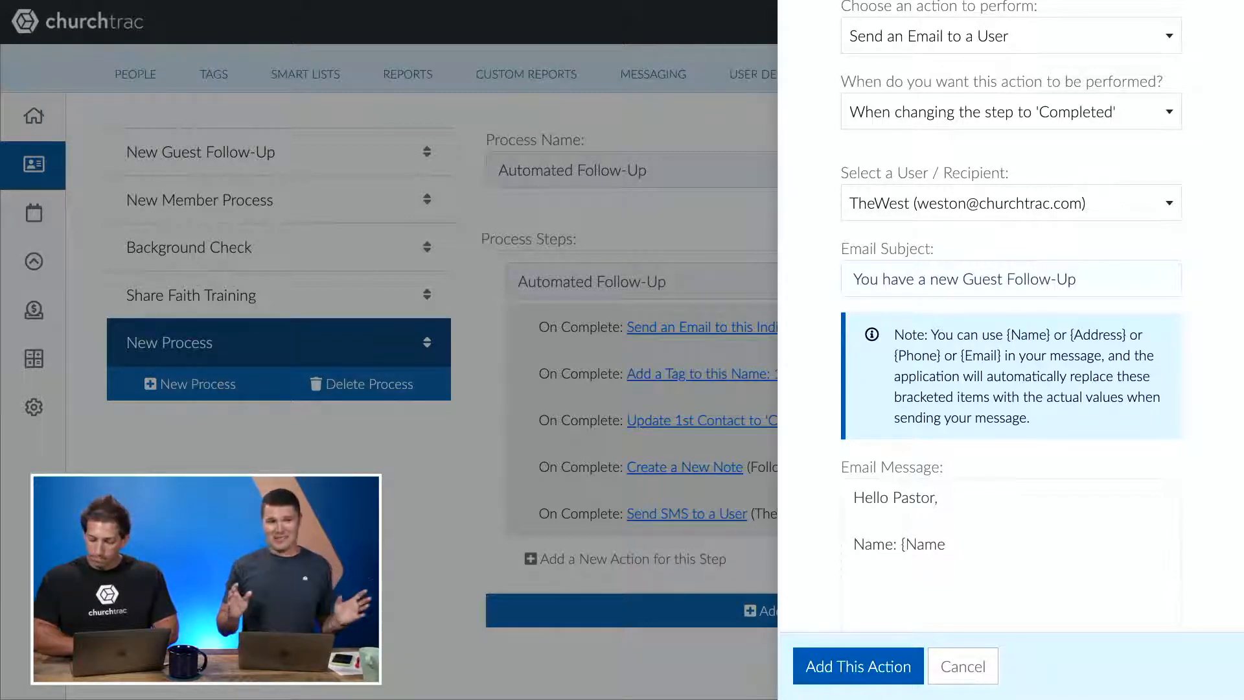
{"action": "type", "text": "}"}
{"action": "key", "text": "Return"}
{"action": "type", "text": "Phon"}
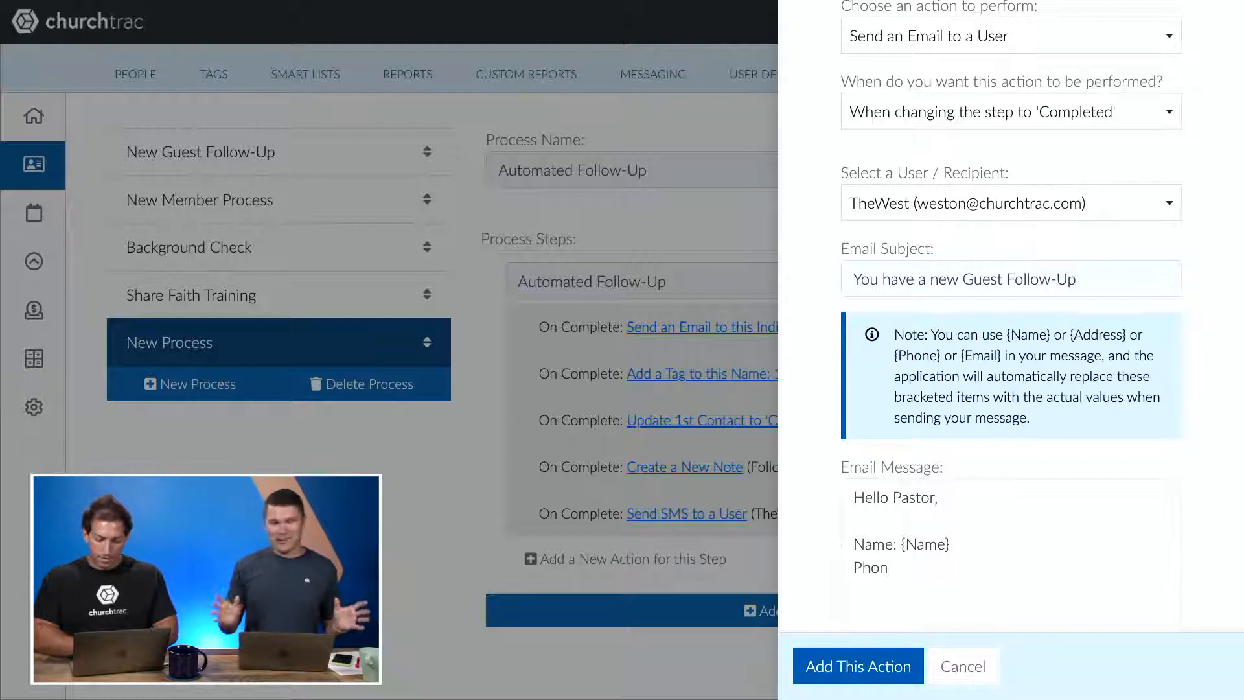
{"action": "type", "text": "e: {Phone"}
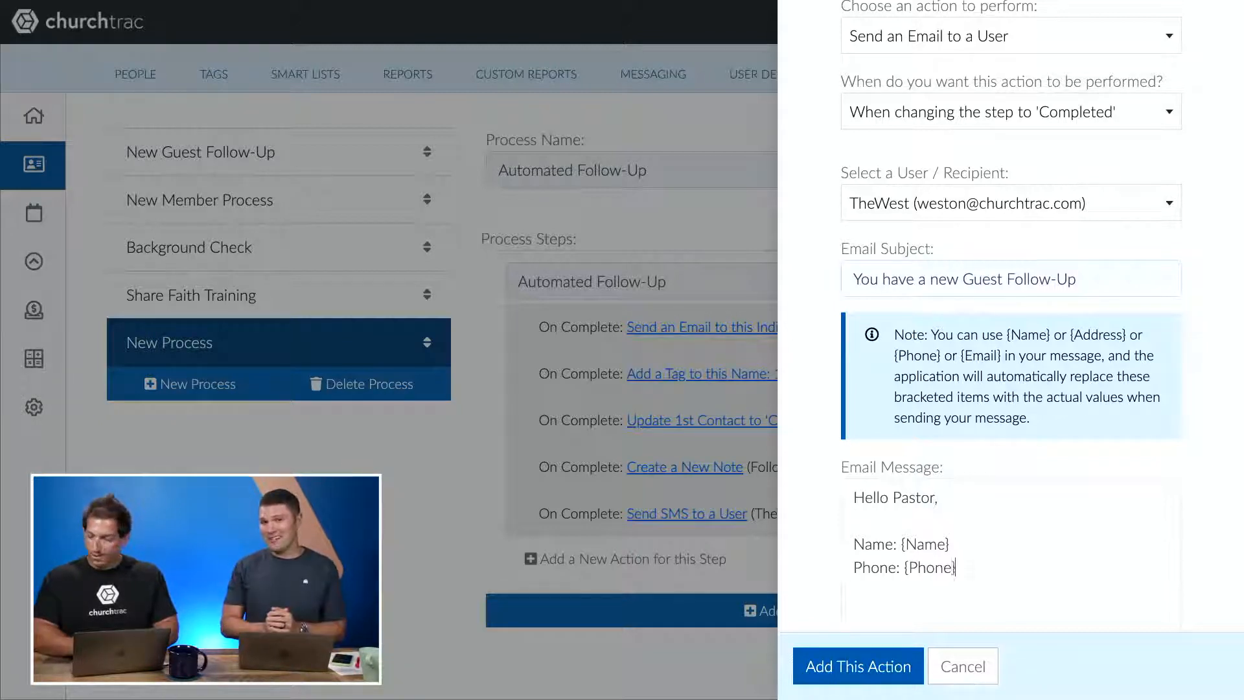
{"action": "type", "text": "}"}
{"action": "scroll", "coordinate": [1075, 417], "scroll_direction": "down", "scroll_amount": 2}
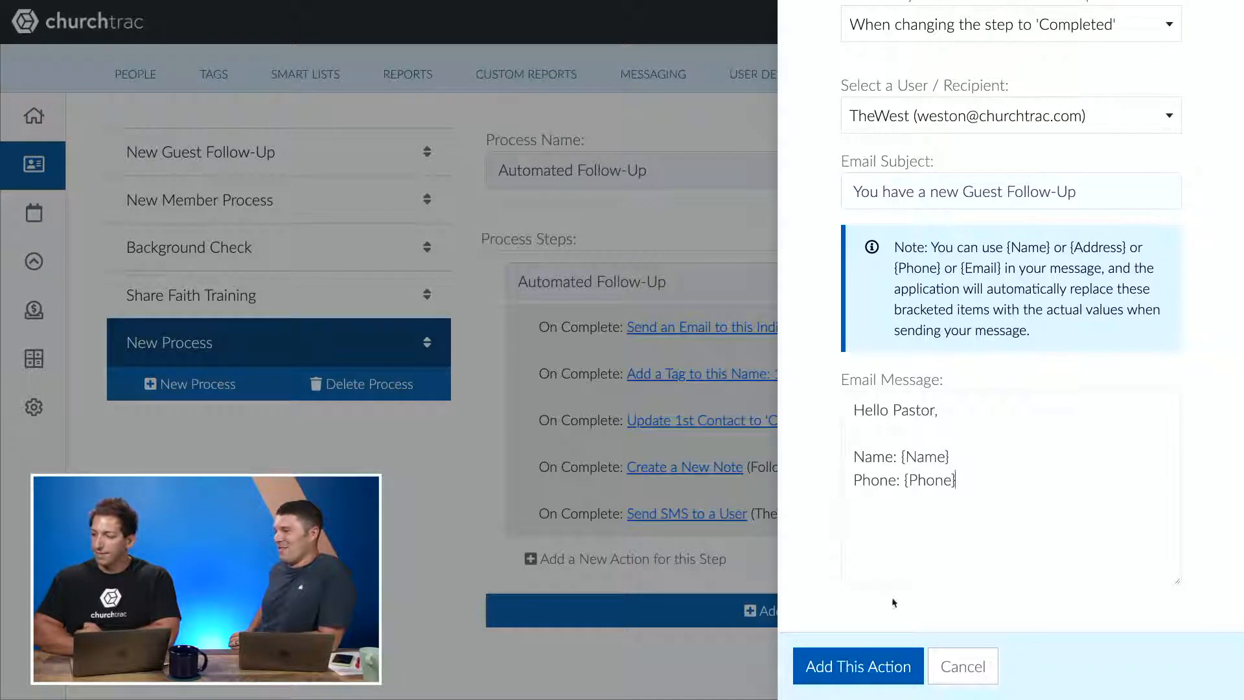
- Add the staff email action to the process step
{"action": "left_click", "coordinate": [846, 664]}
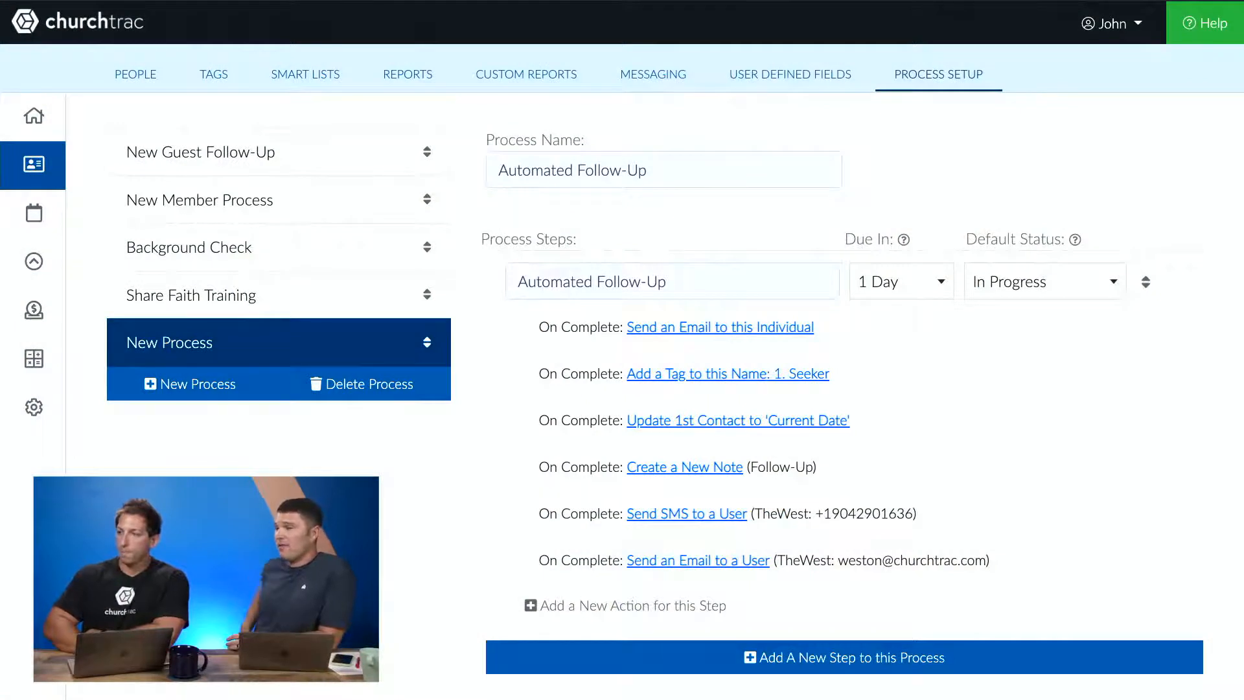
- Show the Guest smart list in the People list
{"action": "left_click", "coordinate": [154, 73]}
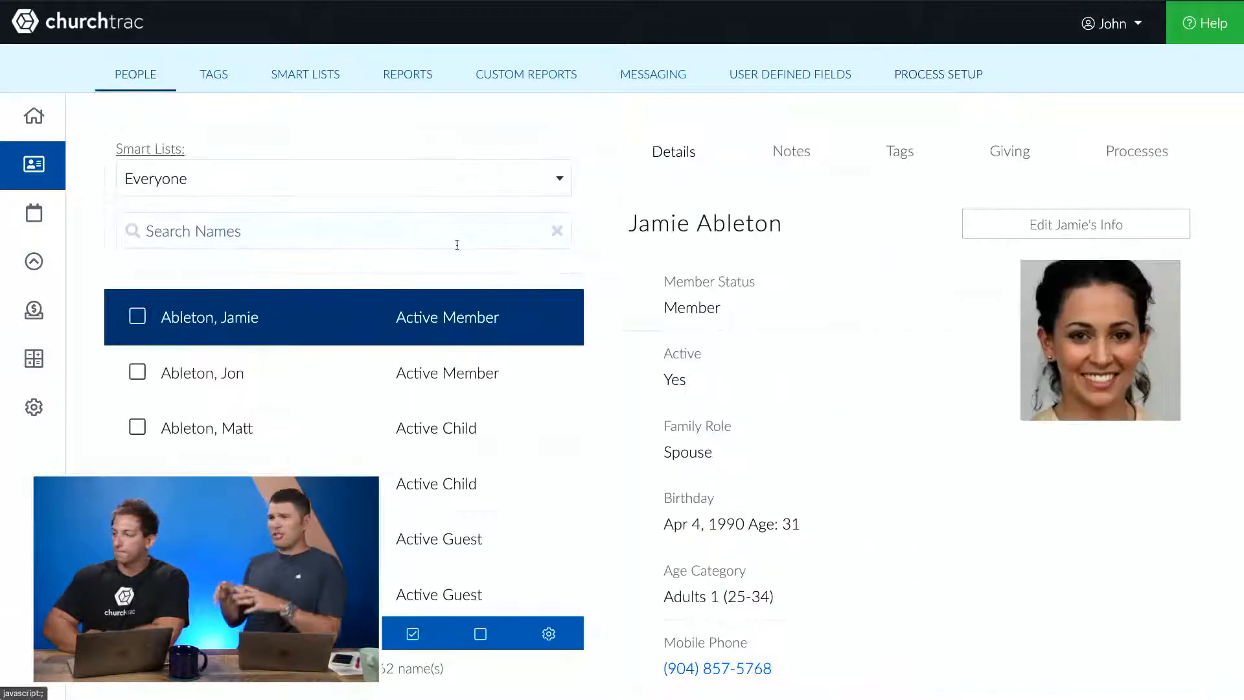
{"action": "left_click", "coordinate": [444, 185]}
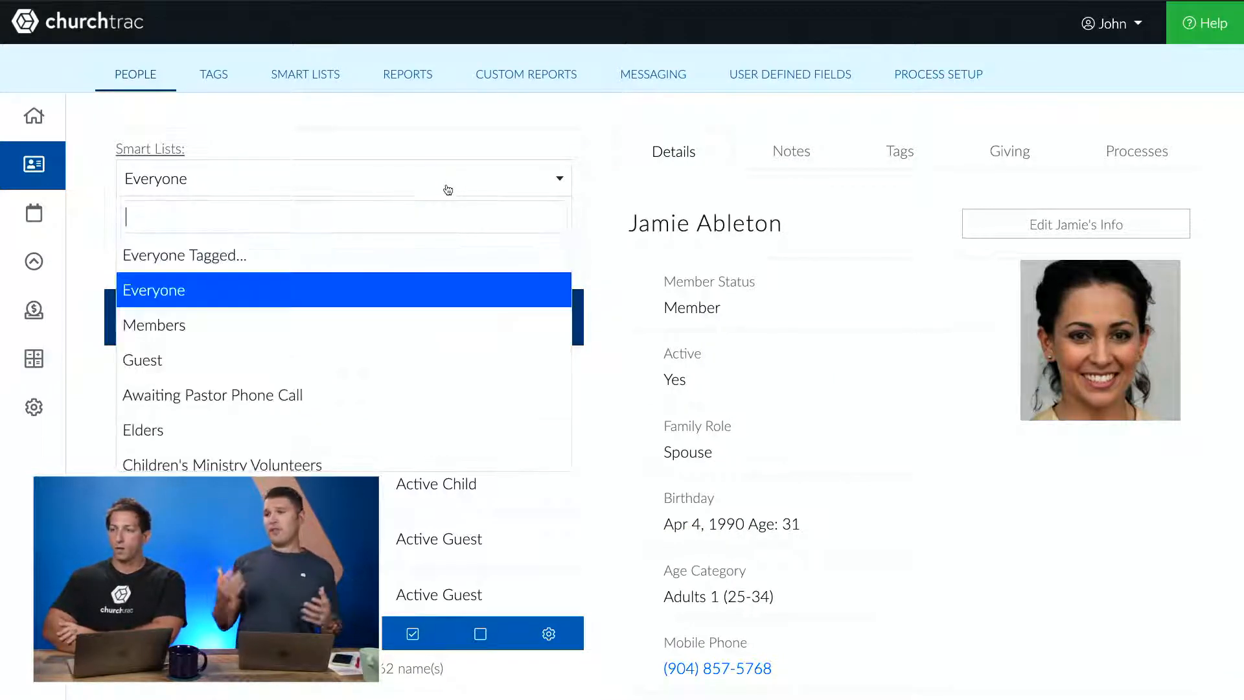
{"action": "left_click", "coordinate": [232, 357]}
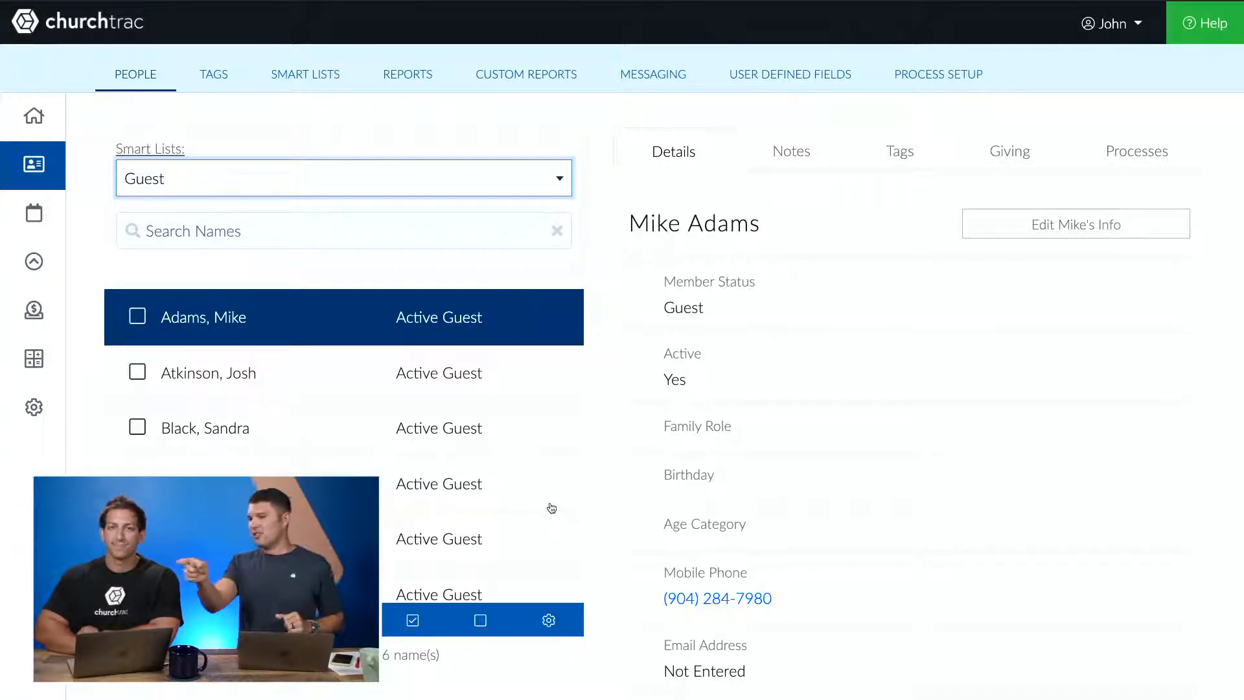
- Start the Automated Follow-Up process for the second guest in the list
{"action": "left_click", "coordinate": [435, 358]}
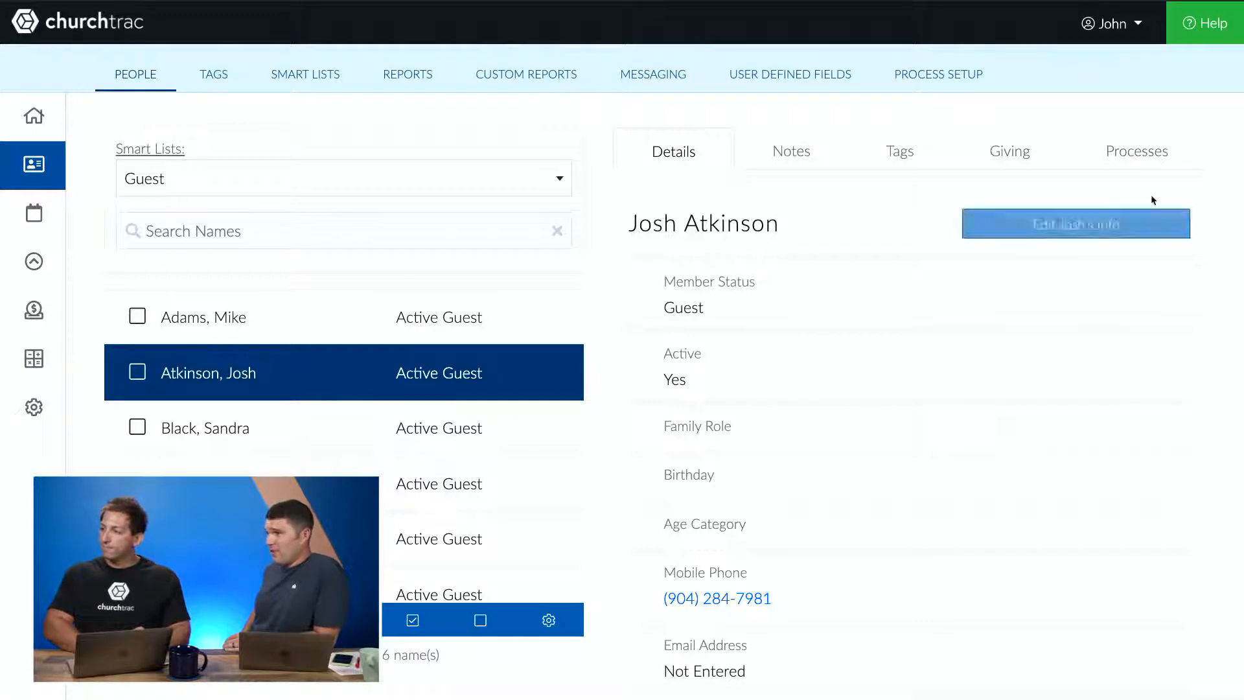
{"action": "left_click", "coordinate": [1142, 167]}
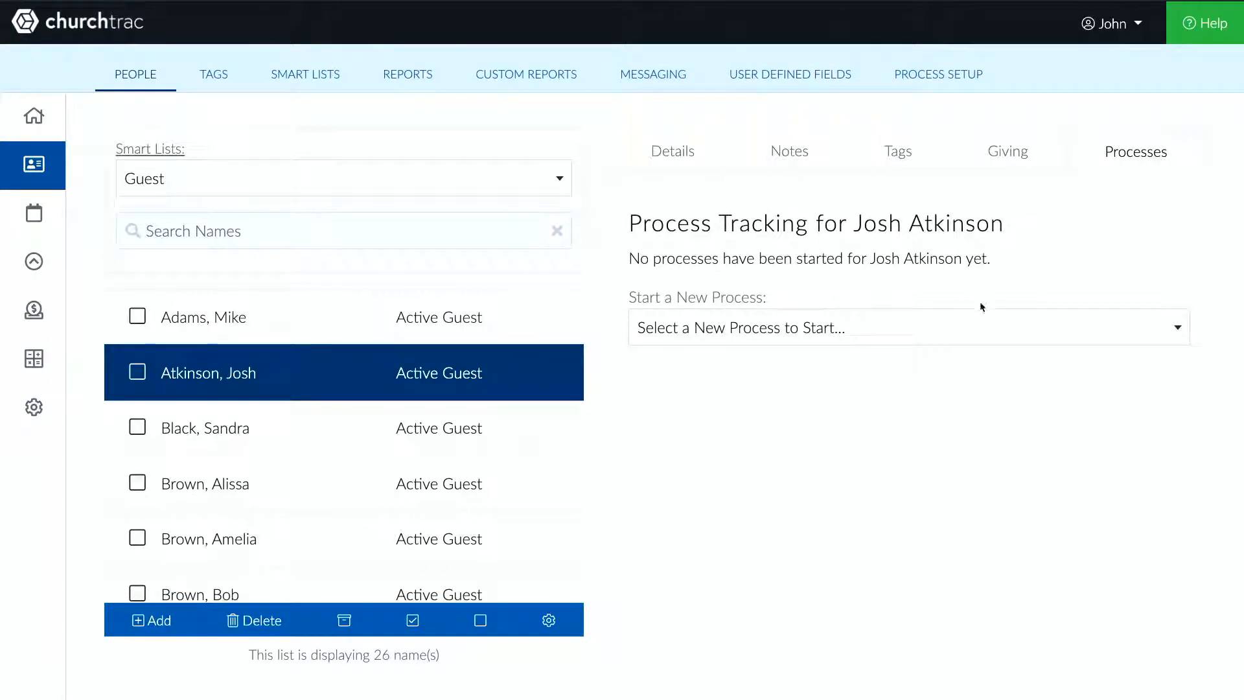
{"action": "left_click", "coordinate": [934, 336]}
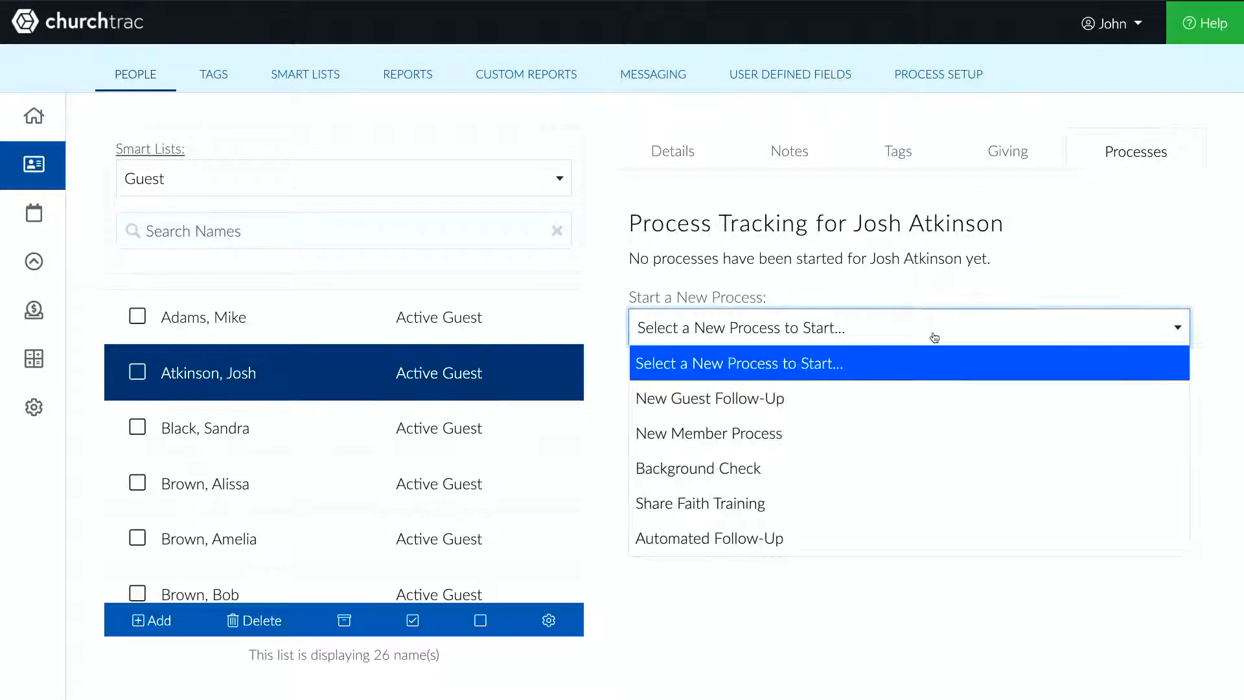
{"action": "left_click", "coordinate": [842, 535]}
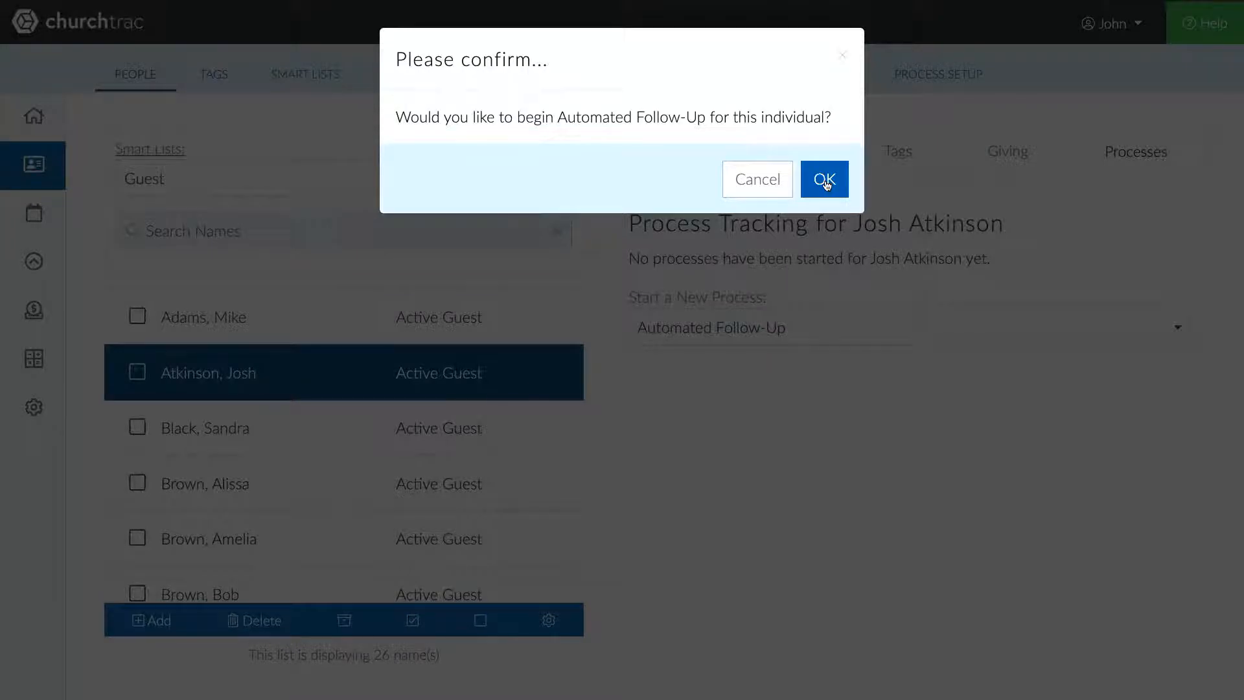
{"action": "left_click", "coordinate": [824, 180]}
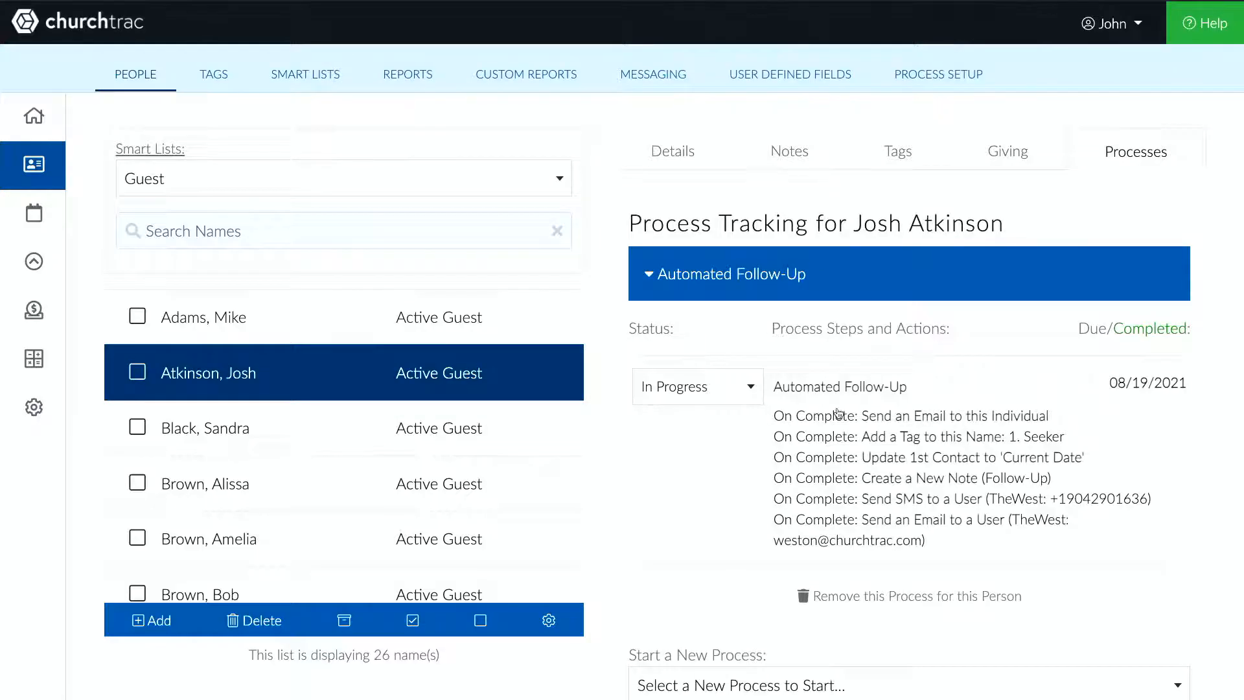
- Set that guest's Automated Follow-Up step status to Completed
{"action": "scroll", "coordinate": [837, 413], "scroll_direction": "down", "scroll_amount": 2}
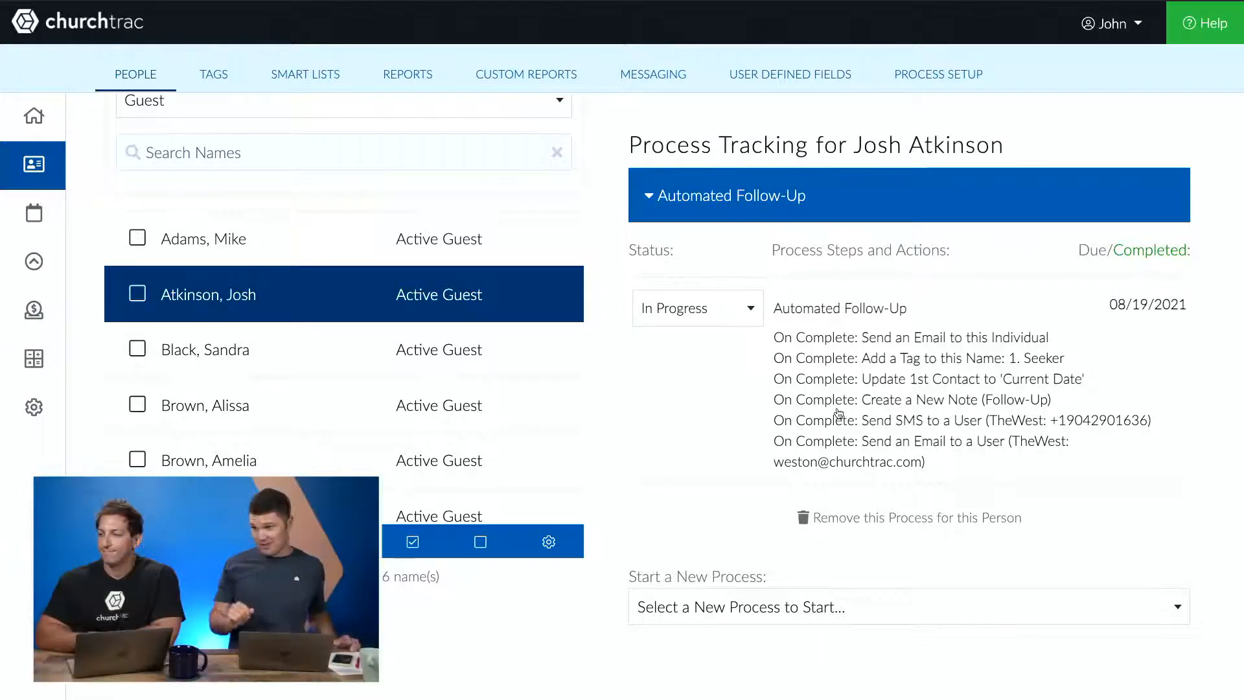
{"action": "left_click", "coordinate": [708, 324]}
{"action": "left_click", "coordinate": [694, 408]}
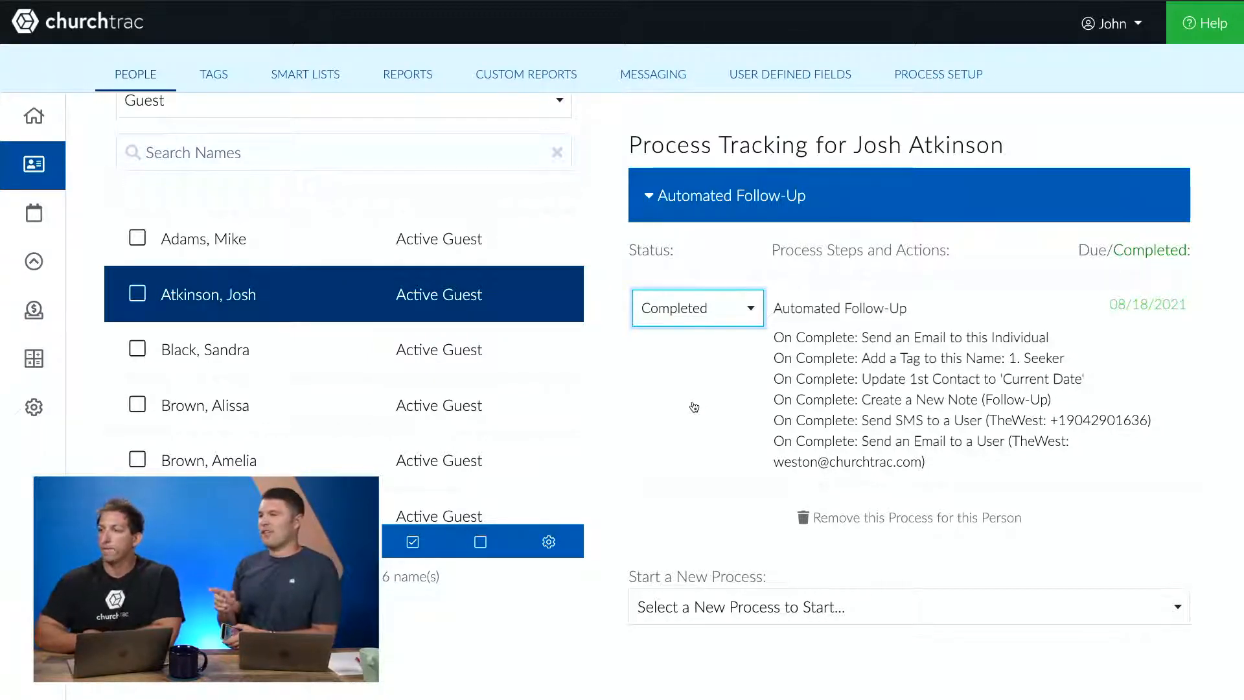
- Review the guest's tags, details, notes and processes to check the completion actions
{"action": "scroll", "coordinate": [692, 405], "scroll_direction": "up", "scroll_amount": 1}
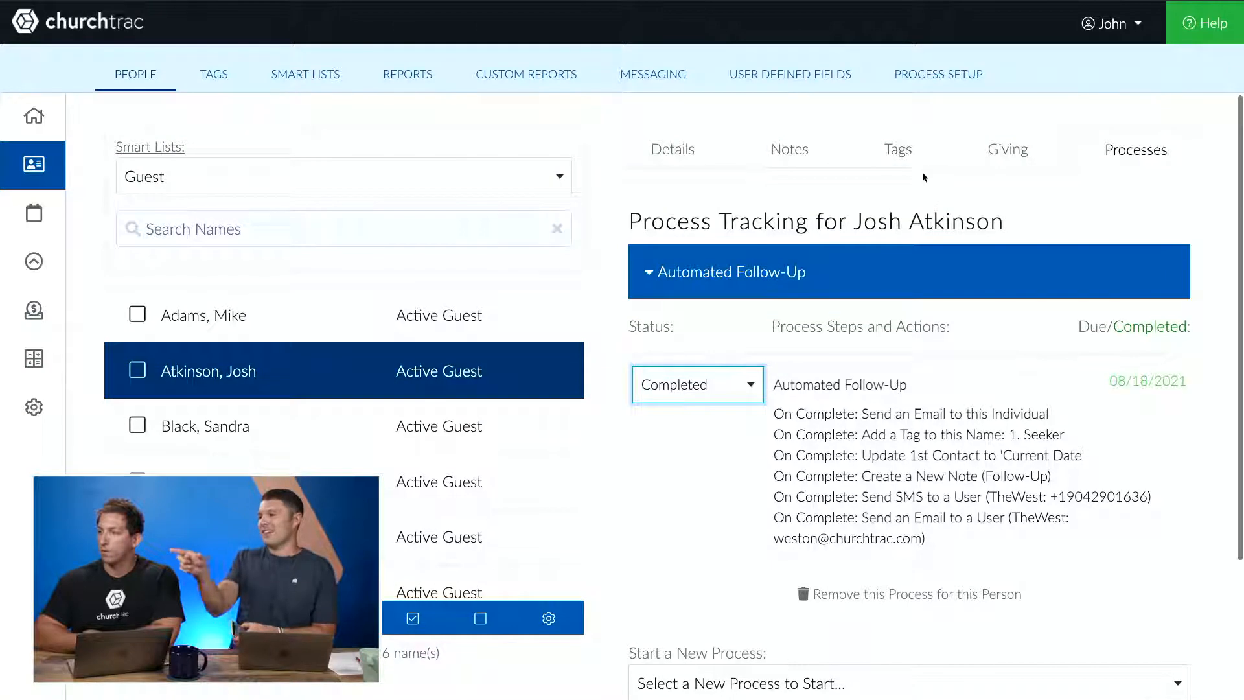
{"action": "left_click", "coordinate": [919, 160]}
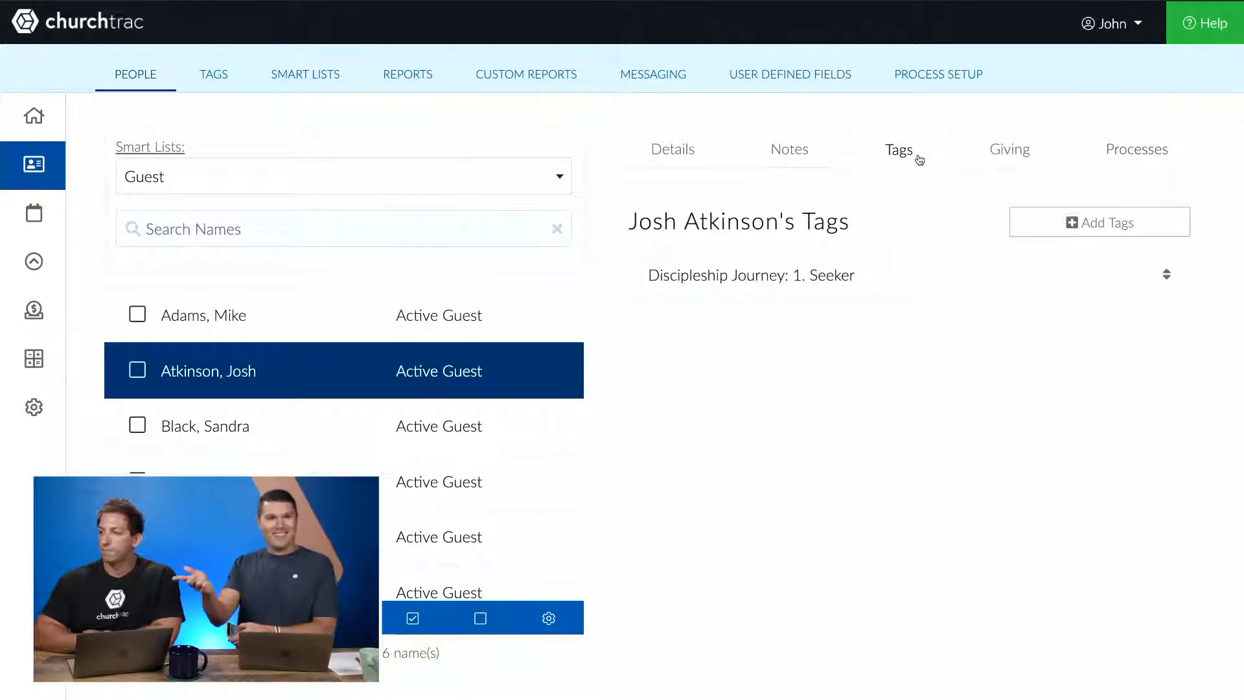
{"action": "left_click", "coordinate": [1163, 158]}
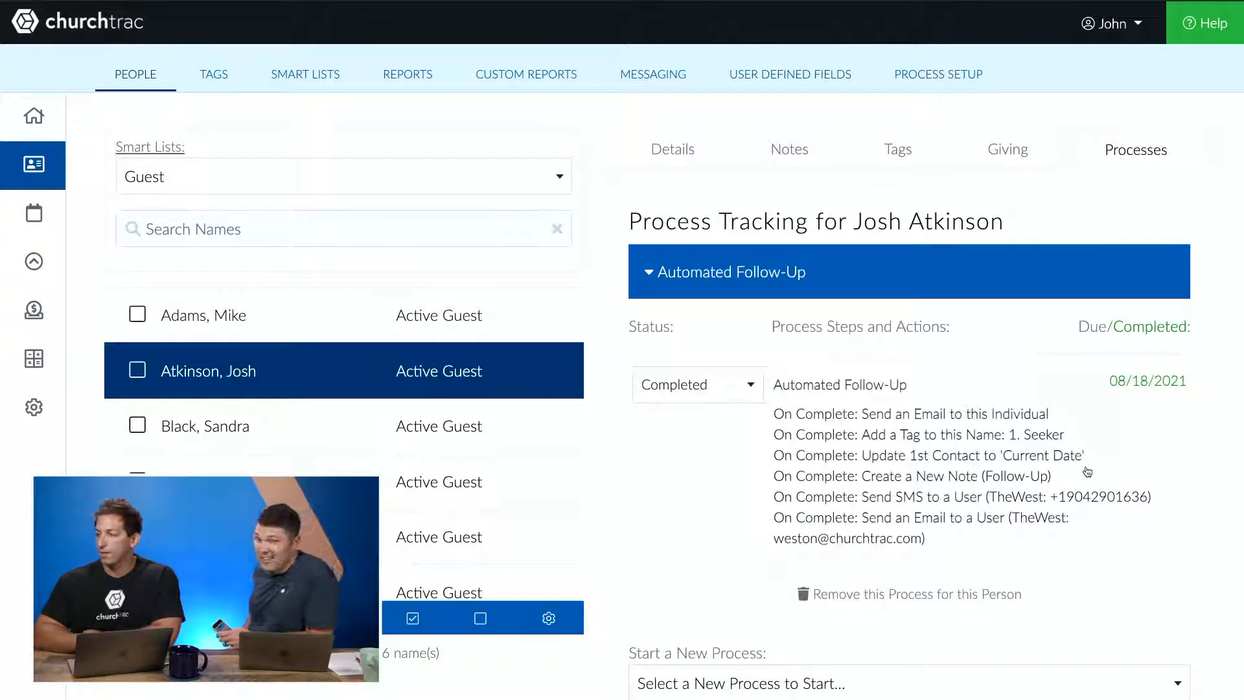
{"action": "left_click", "coordinate": [685, 142]}
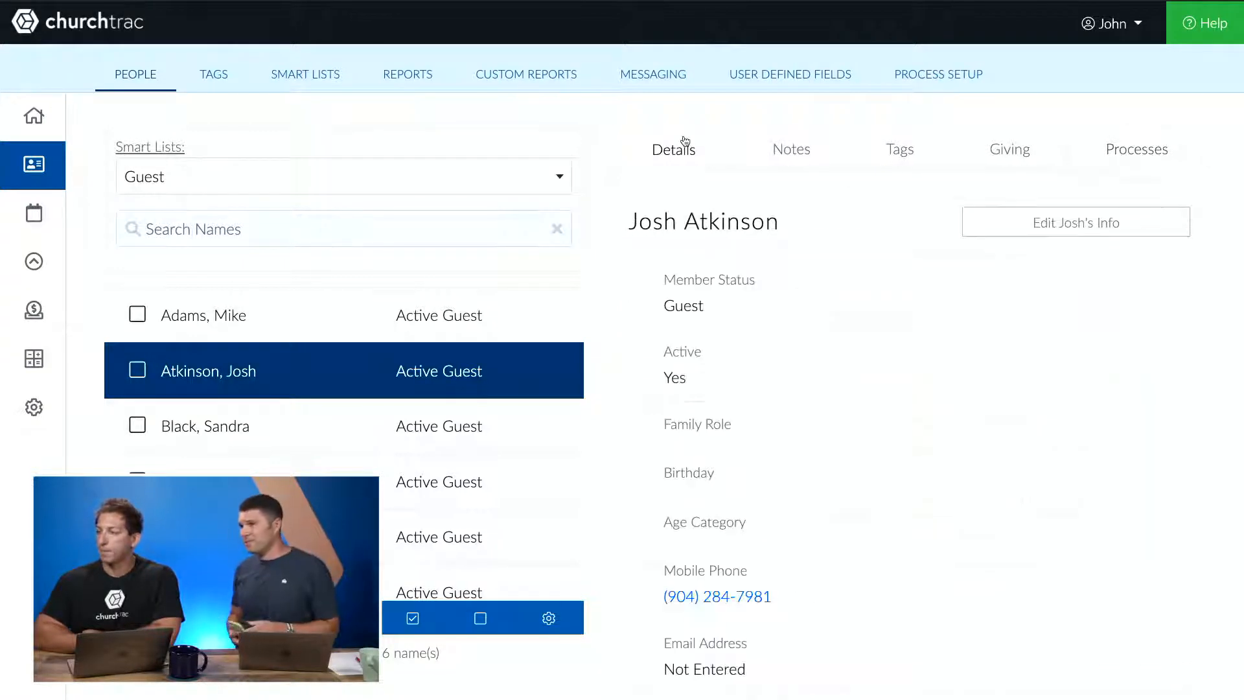
{"action": "scroll", "coordinate": [755, 378], "scroll_direction": "down", "scroll_amount": 8}
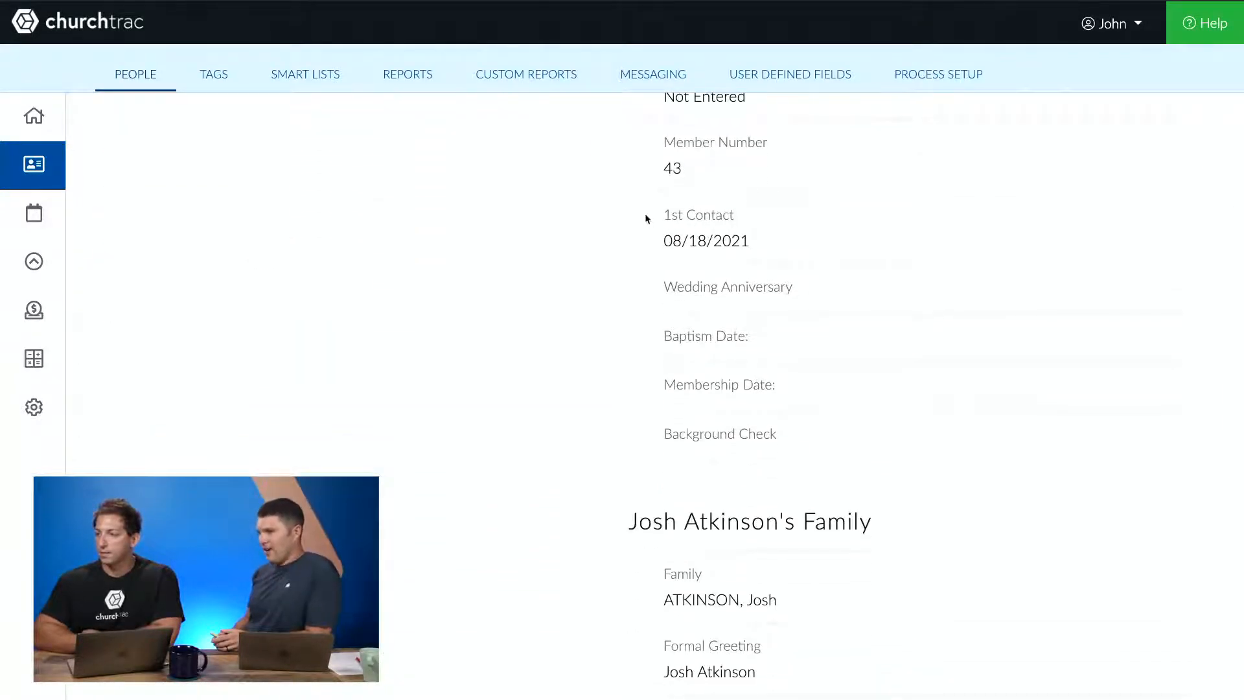
{"action": "scroll", "coordinate": [645, 219], "scroll_direction": "up", "scroll_amount": 8}
{"action": "left_click", "coordinate": [1119, 172]}
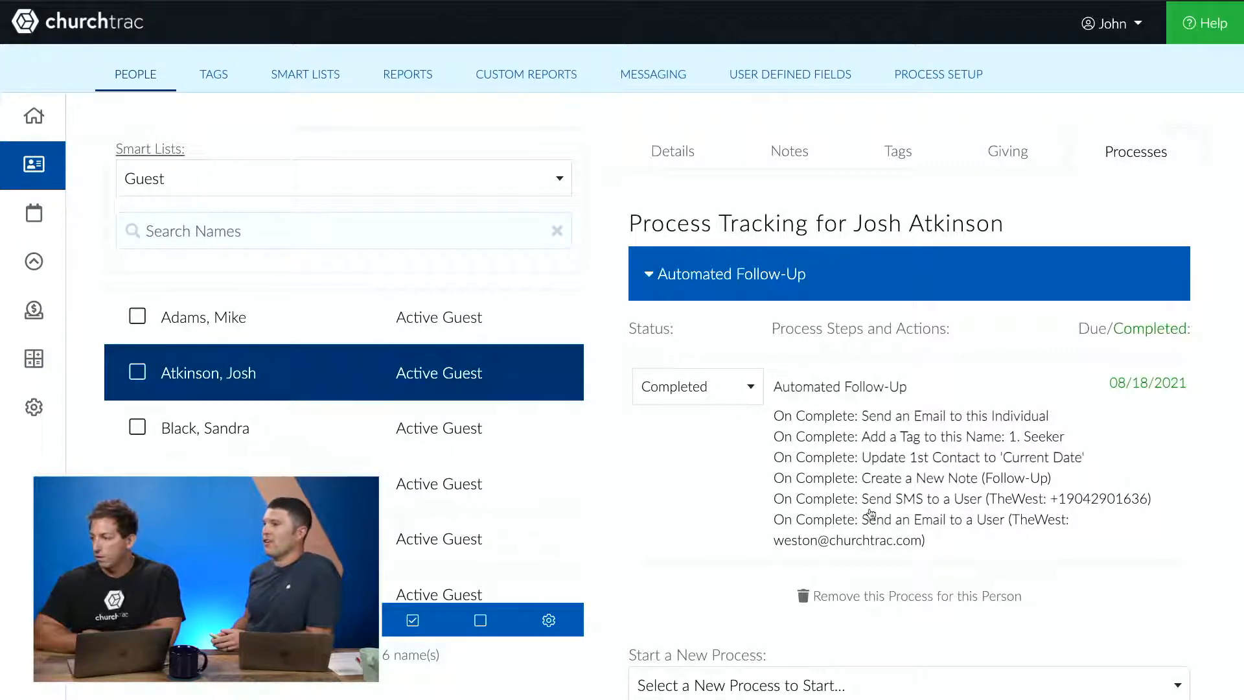
{"action": "left_click", "coordinate": [809, 160]}
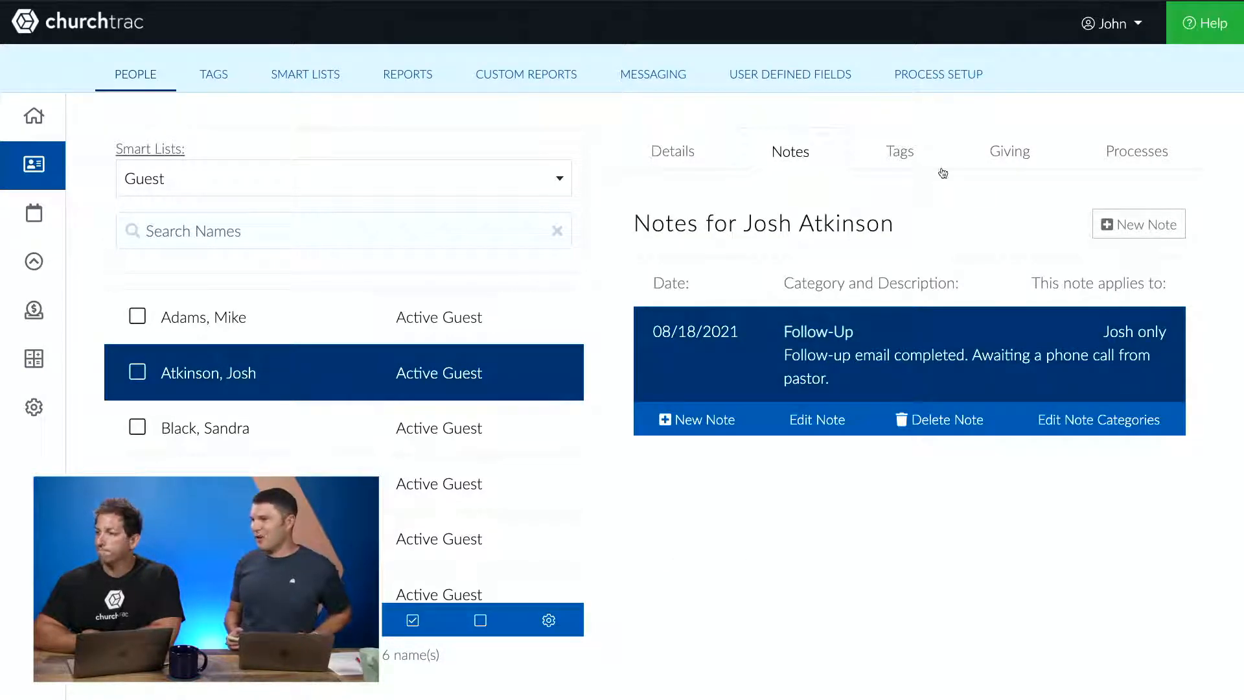
{"action": "left_click", "coordinate": [1124, 156]}
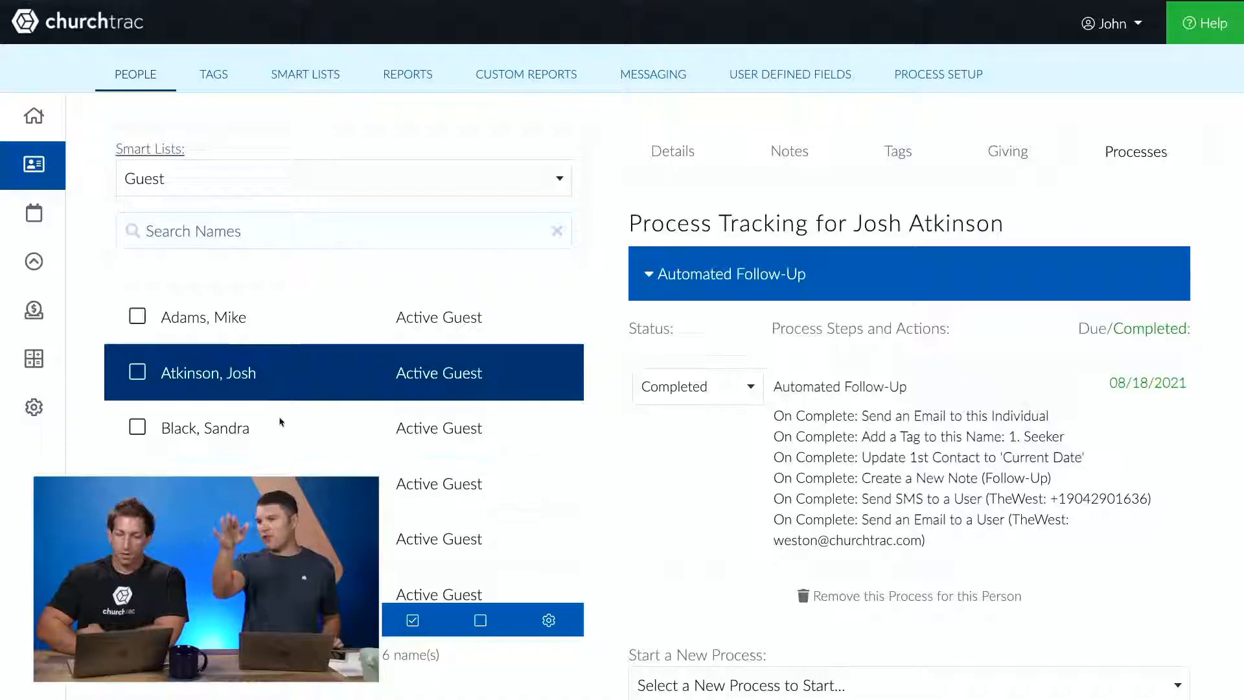
- Start Automated Follow-Up for the third guest and set its step status to Completed
{"action": "left_click", "coordinate": [285, 421]}
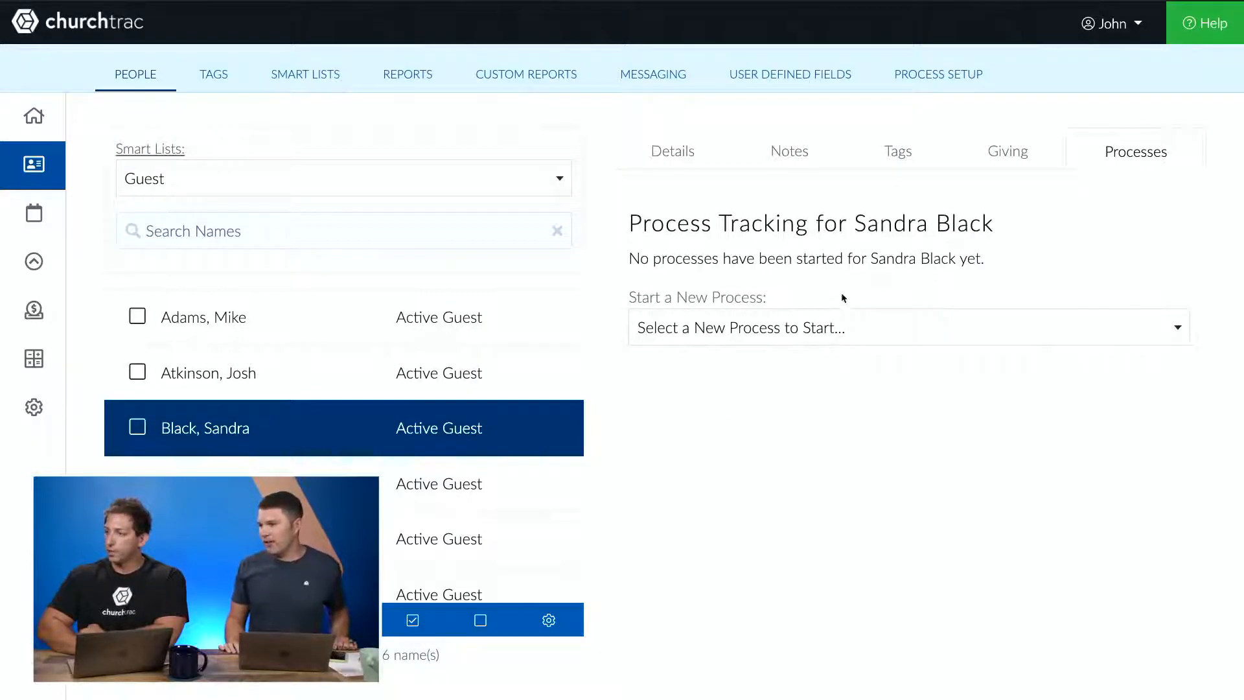
{"action": "left_click", "coordinate": [791, 327]}
{"action": "left_click", "coordinate": [681, 535]}
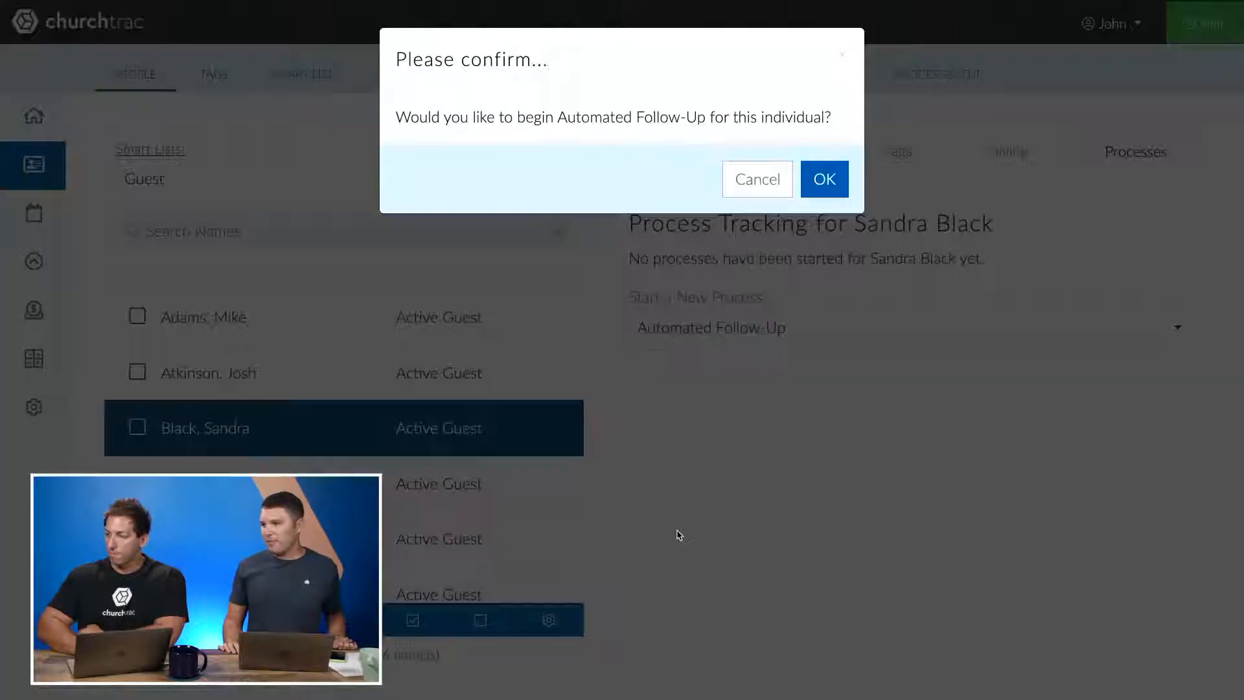
{"action": "left_click", "coordinate": [822, 180]}
{"action": "left_click", "coordinate": [671, 384]}
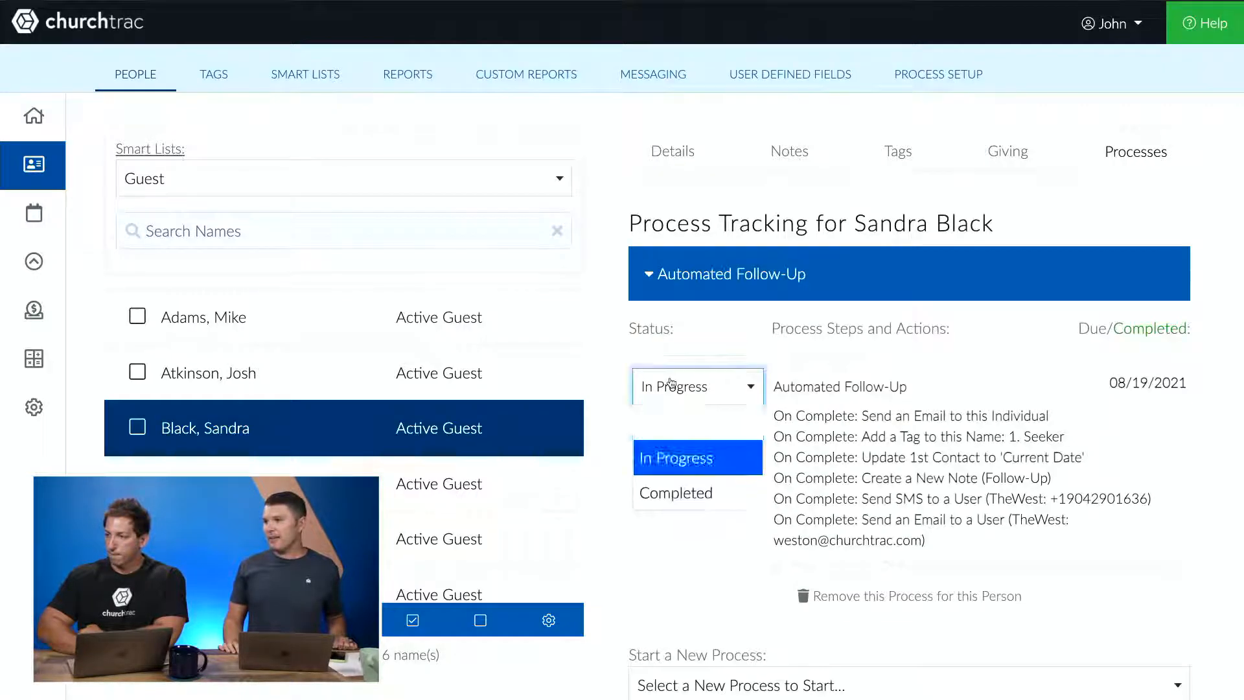
{"action": "left_click", "coordinate": [675, 492]}
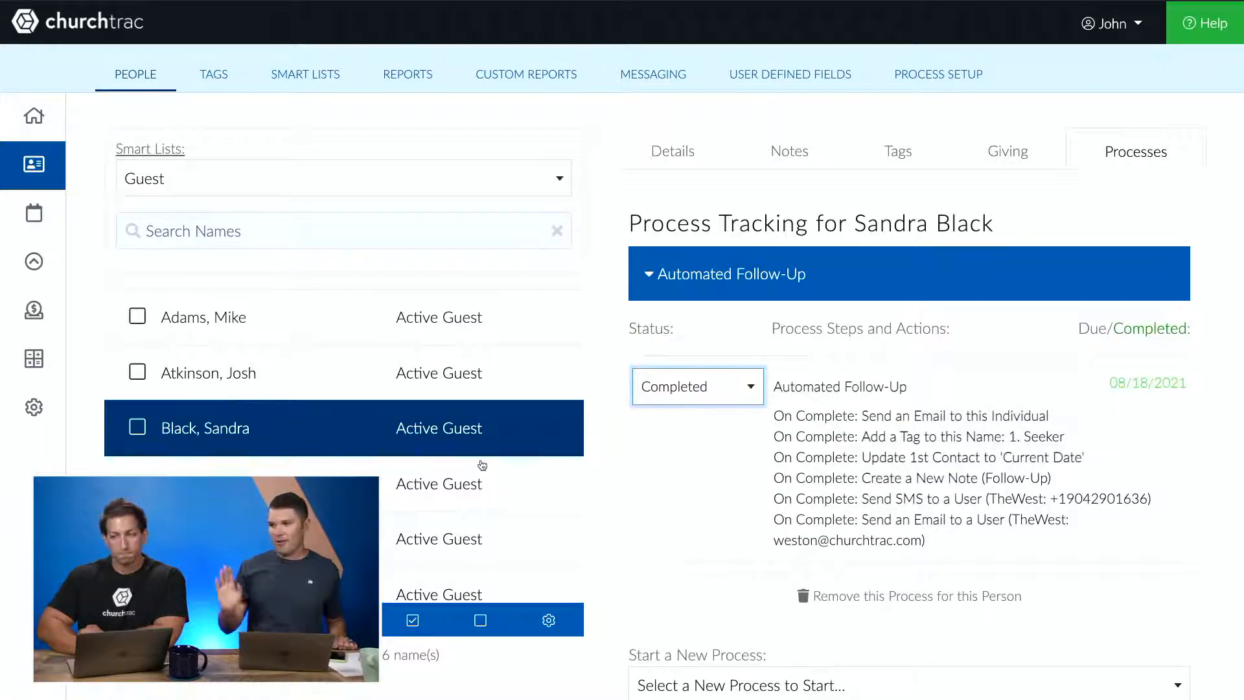
- Start the Automated Follow-Up process for the fourth guest
{"action": "left_click", "coordinate": [459, 482]}
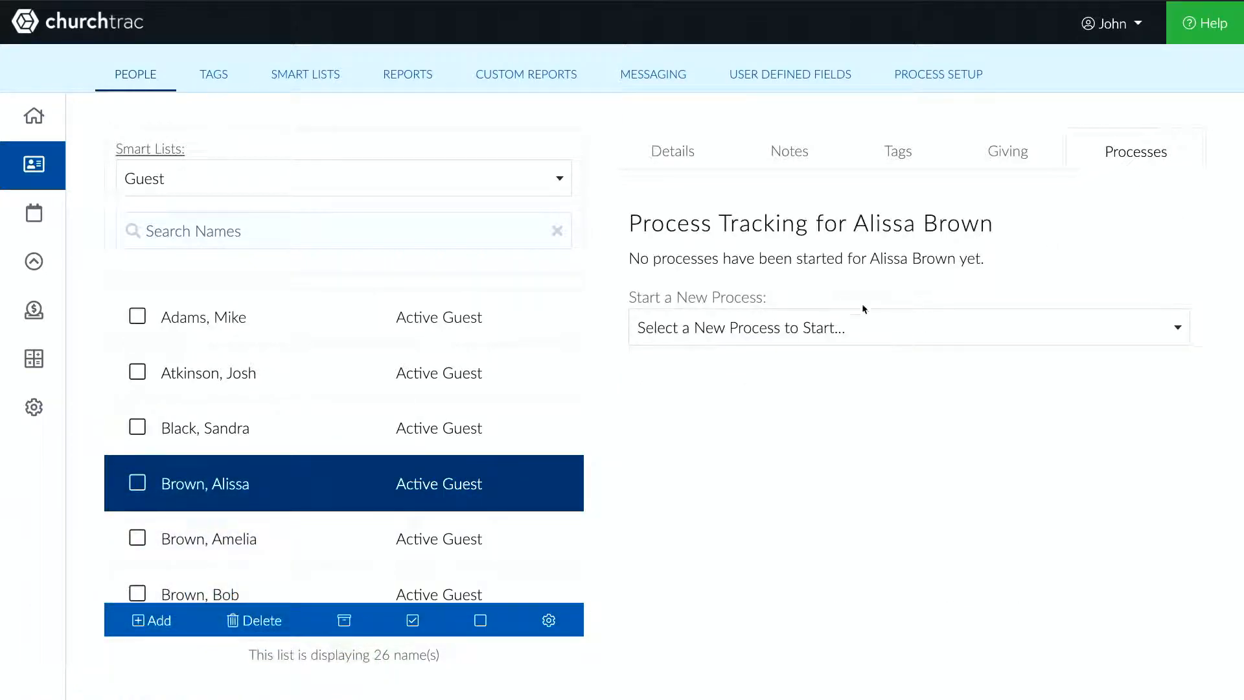
{"action": "left_click", "coordinate": [843, 325]}
{"action": "left_click", "coordinate": [726, 534]}
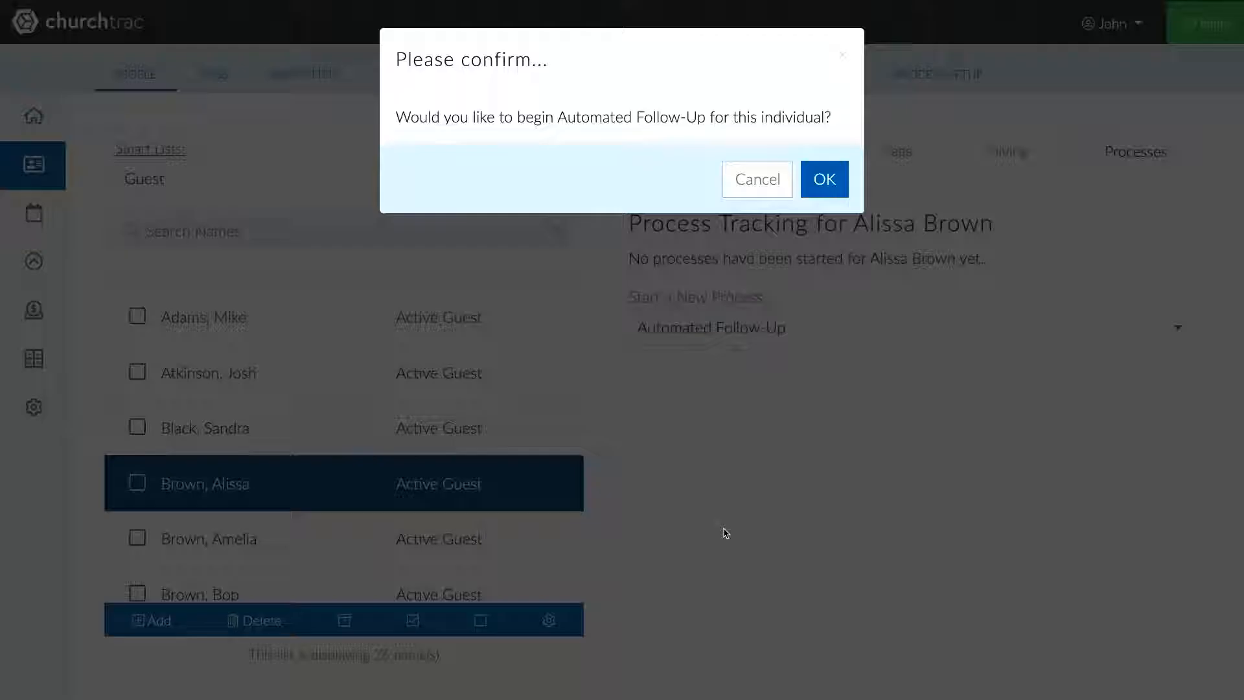
{"action": "left_click", "coordinate": [838, 174]}
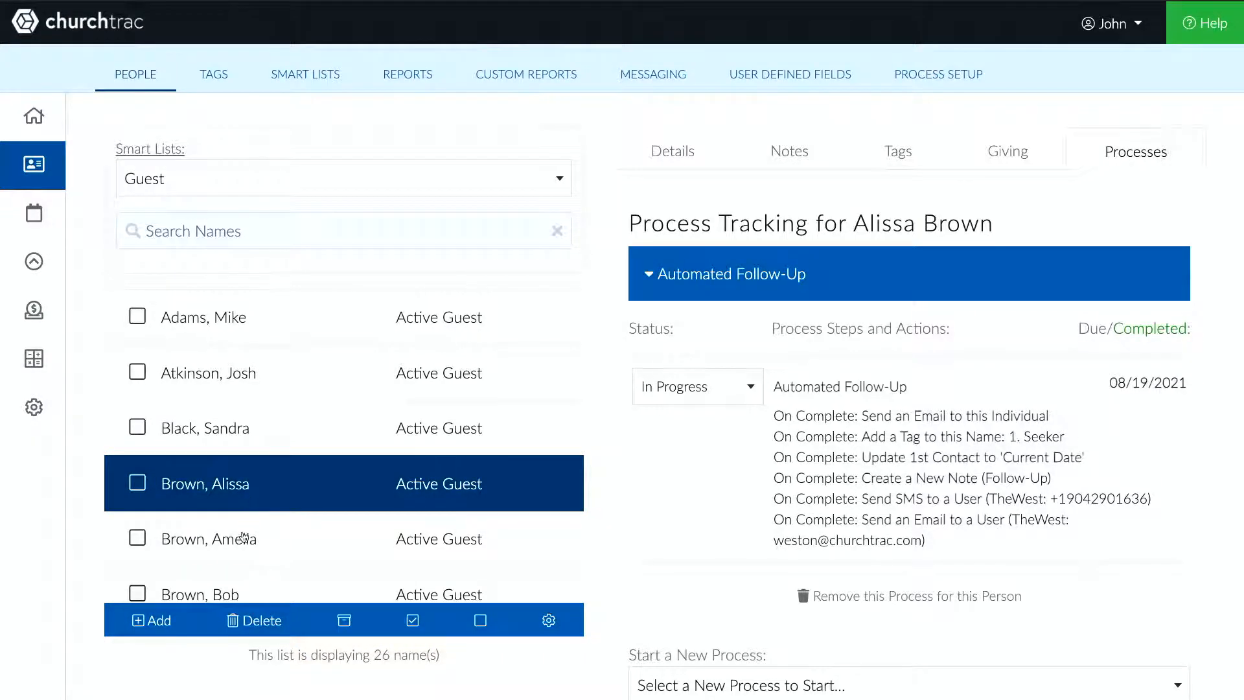
- Start Automated Follow-Up for the fifth guest and set its step status to Completed
{"action": "left_click", "coordinate": [244, 537]}
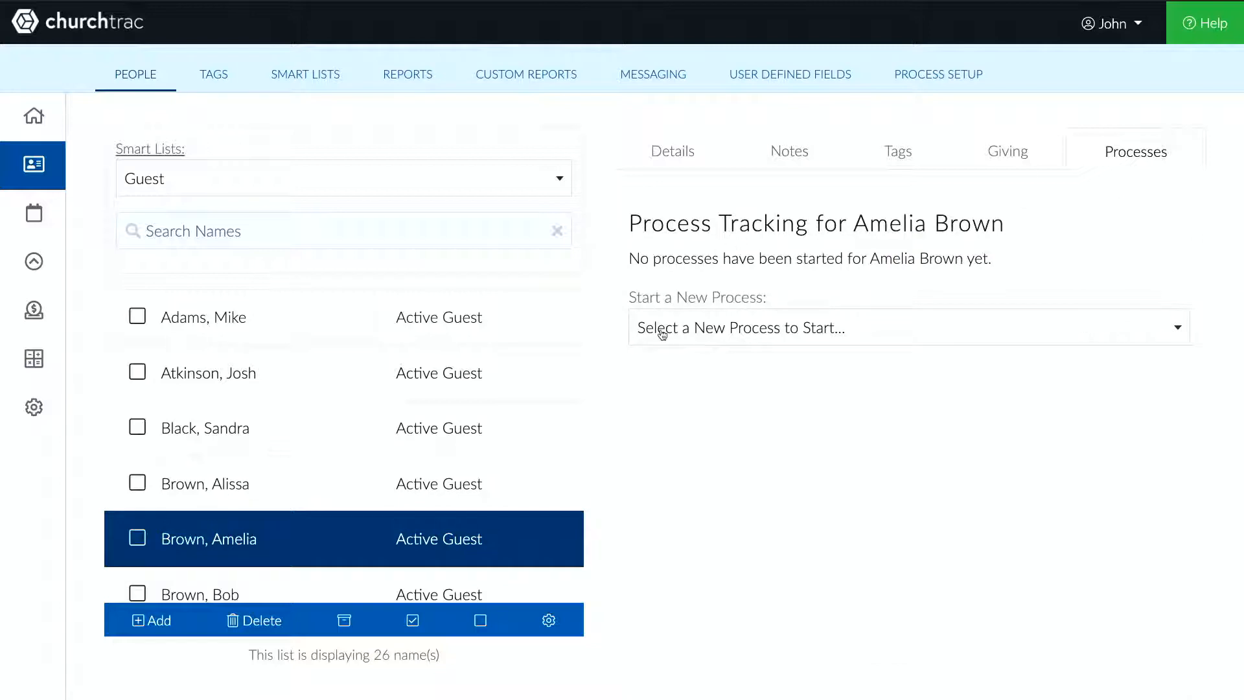
{"action": "left_click", "coordinate": [662, 333]}
{"action": "left_click", "coordinate": [626, 539]}
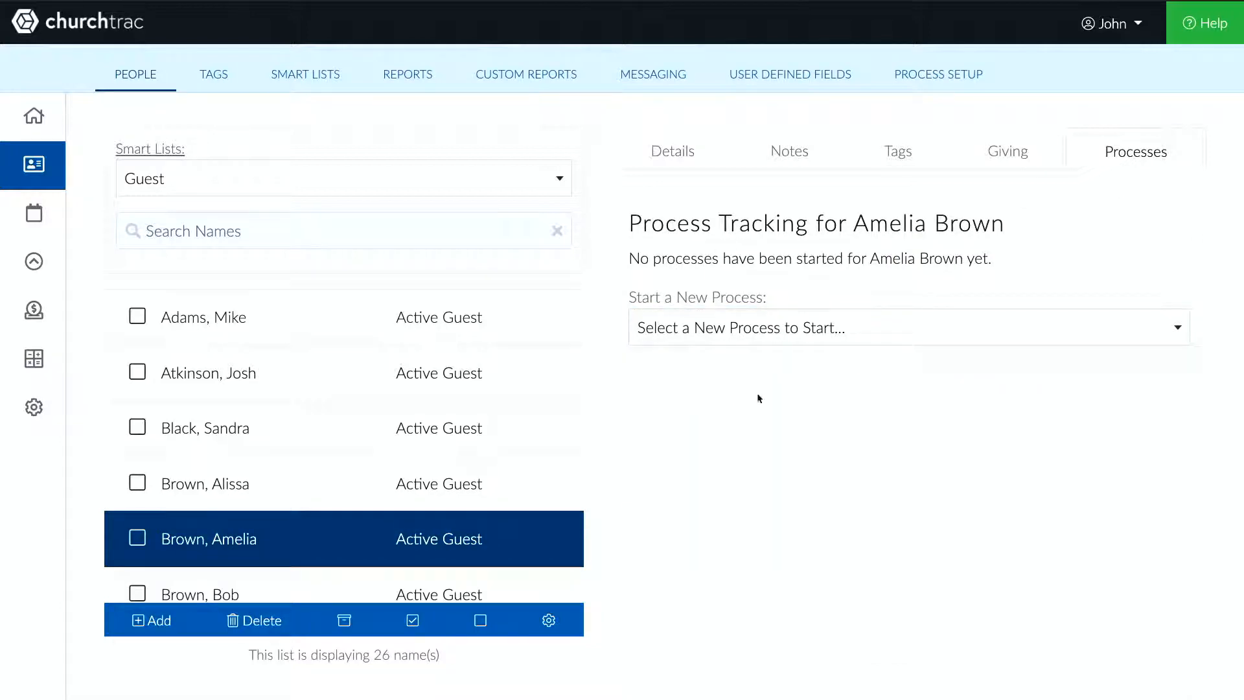
{"action": "left_click", "coordinate": [848, 329]}
{"action": "left_click", "coordinate": [839, 533]}
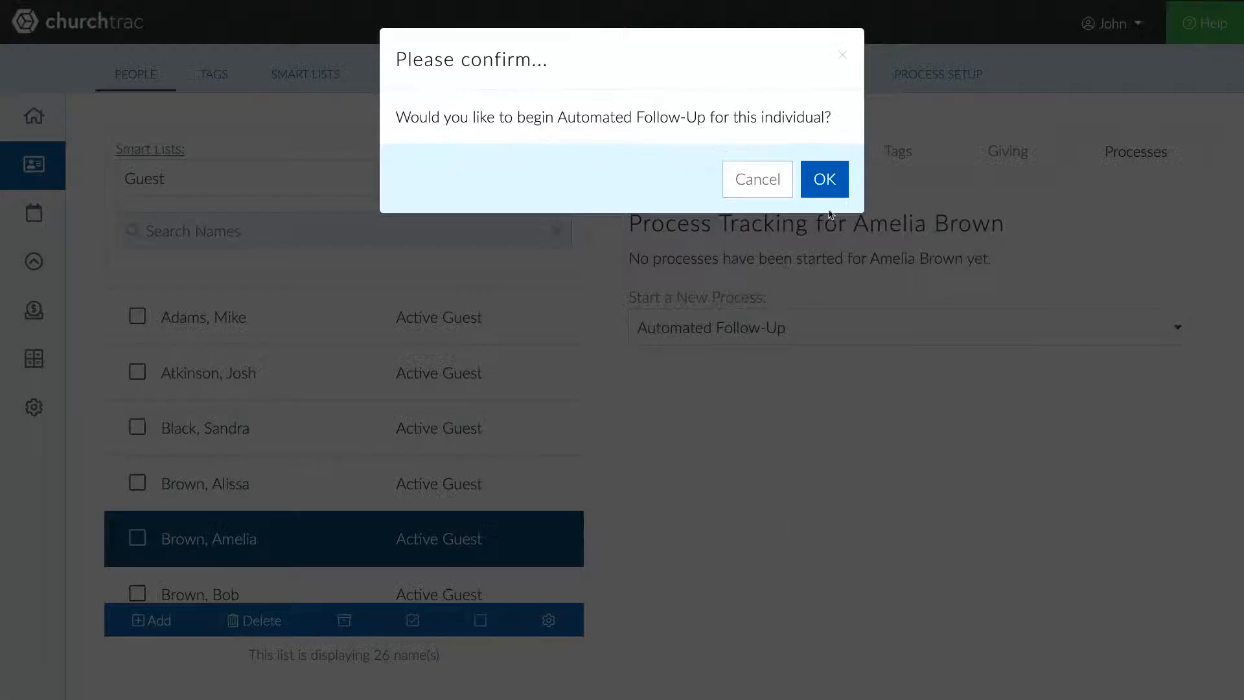
{"action": "left_click", "coordinate": [820, 179]}
{"action": "right_click", "coordinate": [667, 382]}
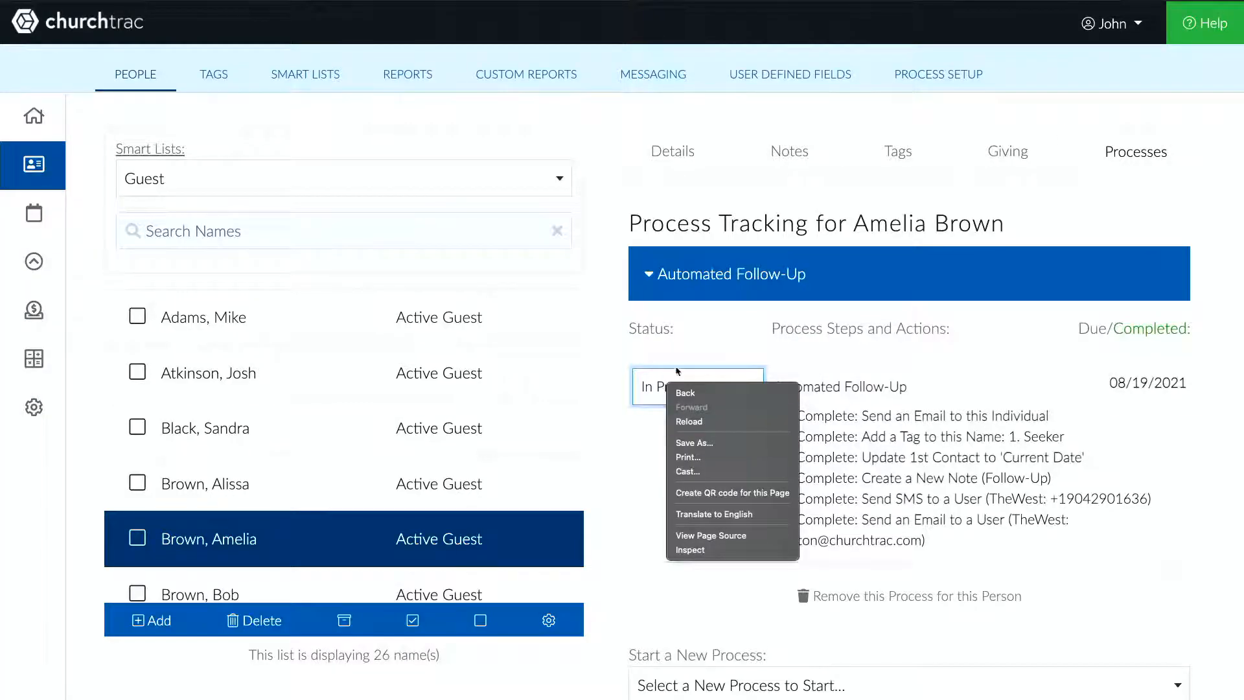
{"action": "left_click", "coordinate": [672, 389]}
{"action": "left_click", "coordinate": [663, 503]}
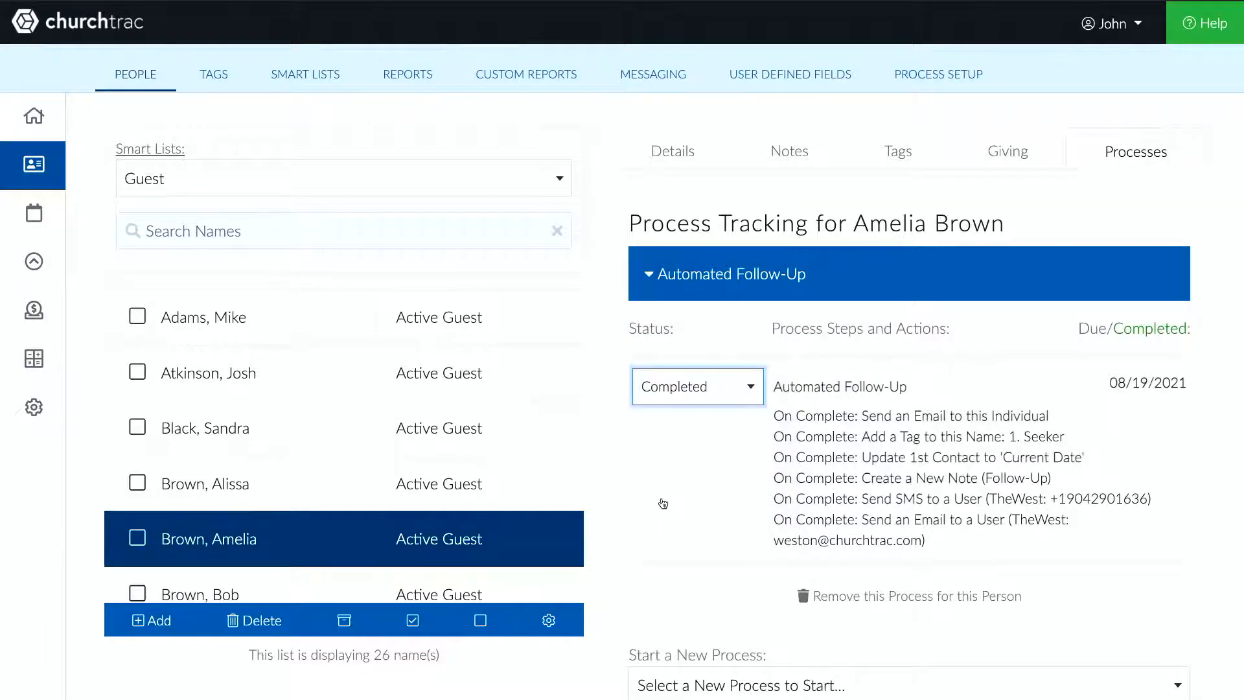
{"action": "scroll", "coordinate": [432, 447], "scroll_direction": "down", "scroll_amount": 1}
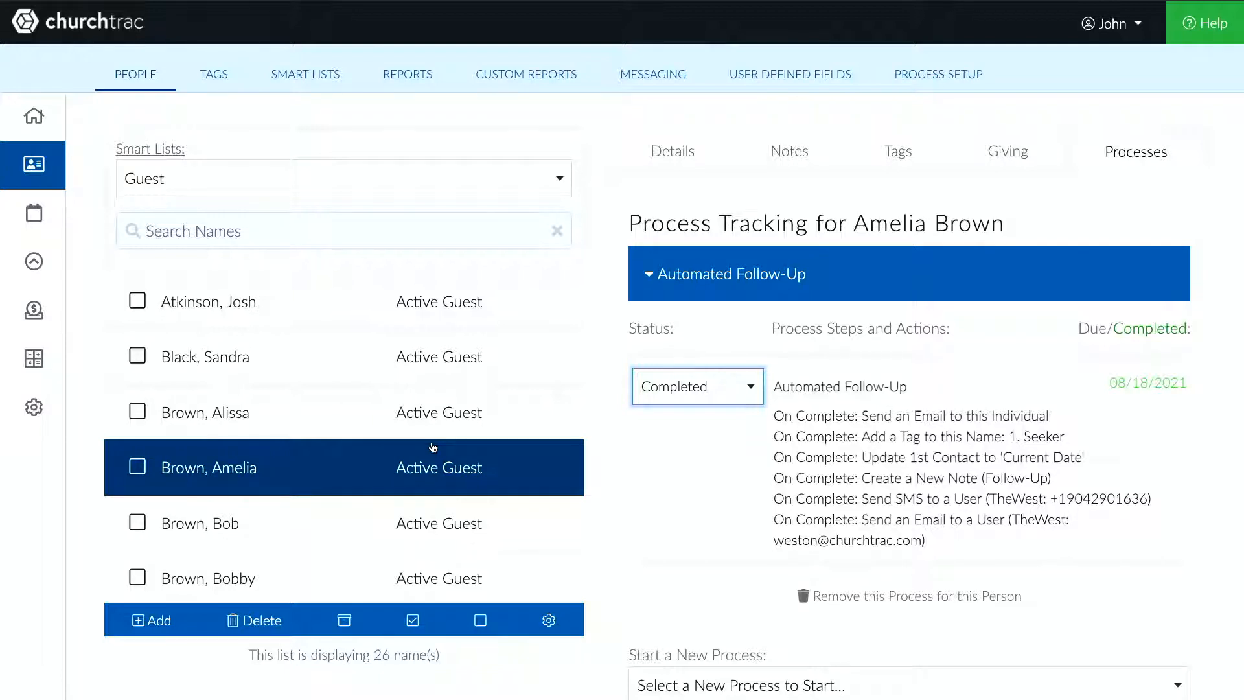
{"action": "scroll", "coordinate": [433, 447], "scroll_direction": "down", "scroll_amount": 1}
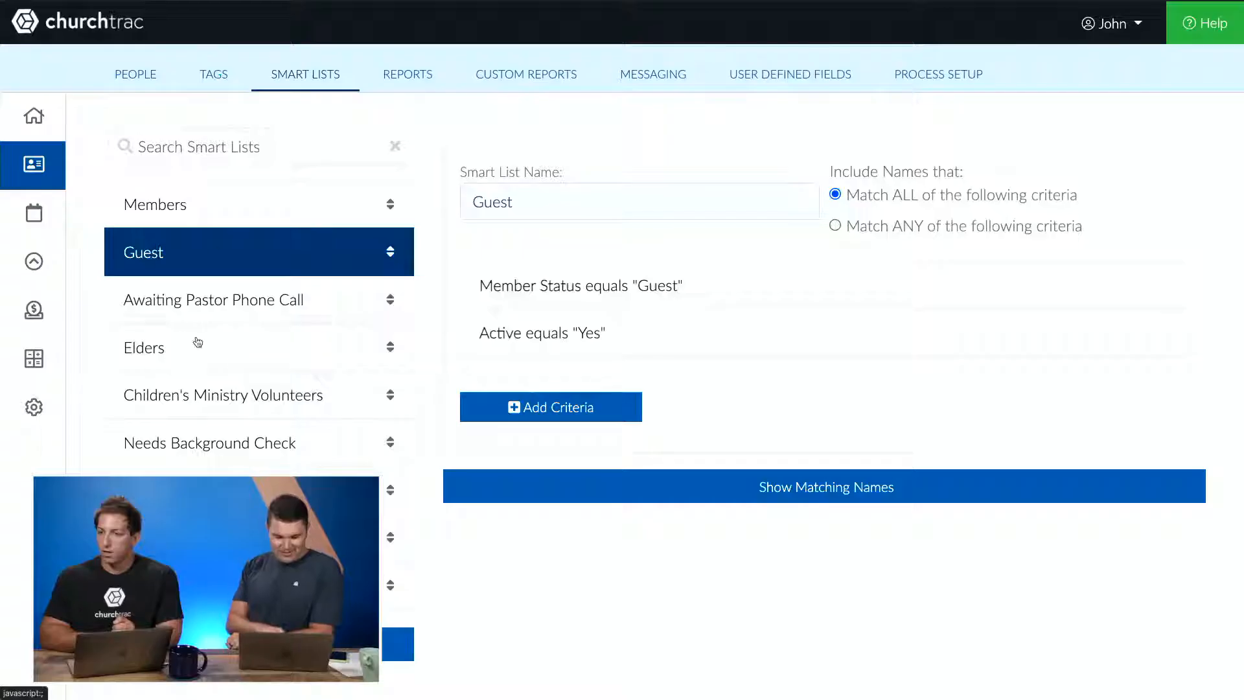
{"action": "scroll", "coordinate": [183, 396], "scroll_direction": "down", "scroll_amount": 1}
{"action": "scroll", "coordinate": [183, 395], "scroll_direction": "down", "scroll_amount": 1}
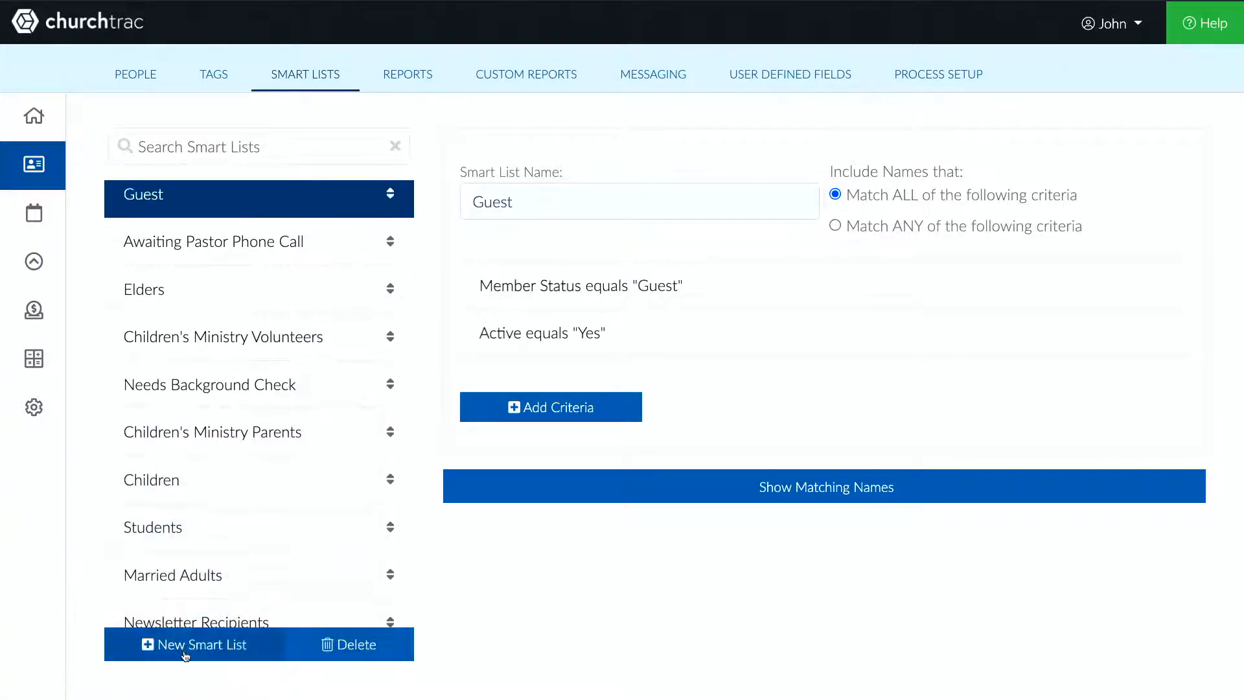
- Create a new smart list named "Completed Automated Follow-Up"
{"action": "left_click", "coordinate": [157, 643]}
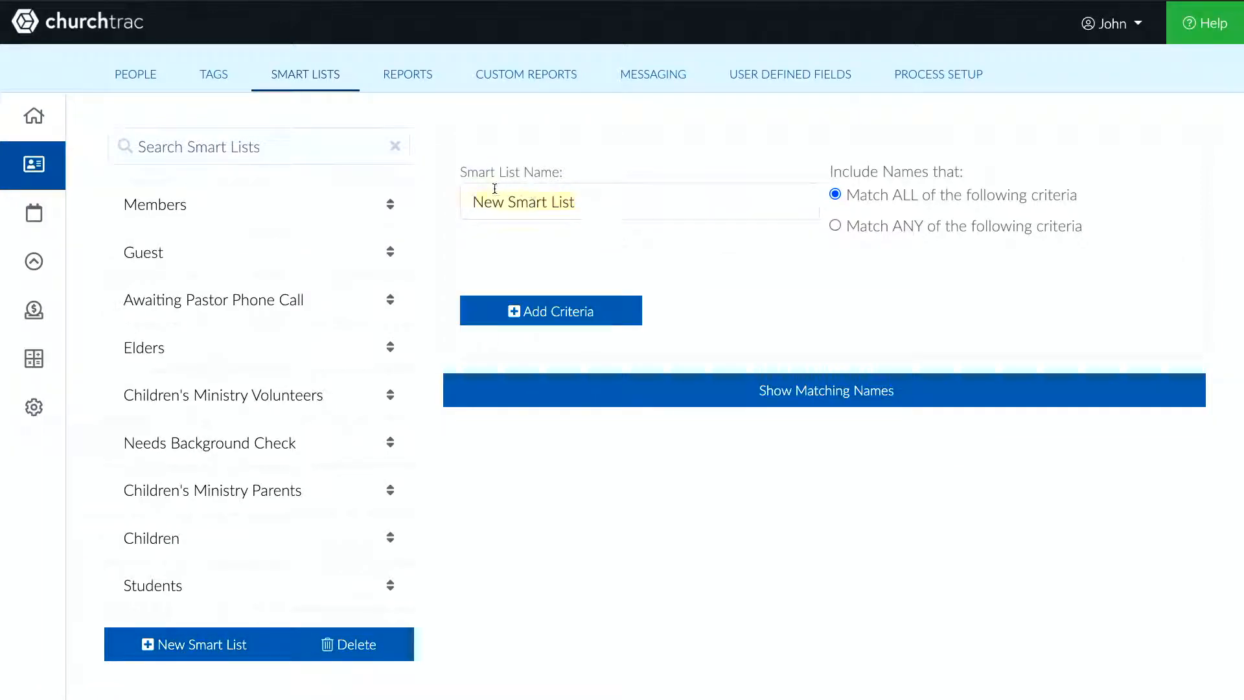
{"action": "type", "text": "Completed"}
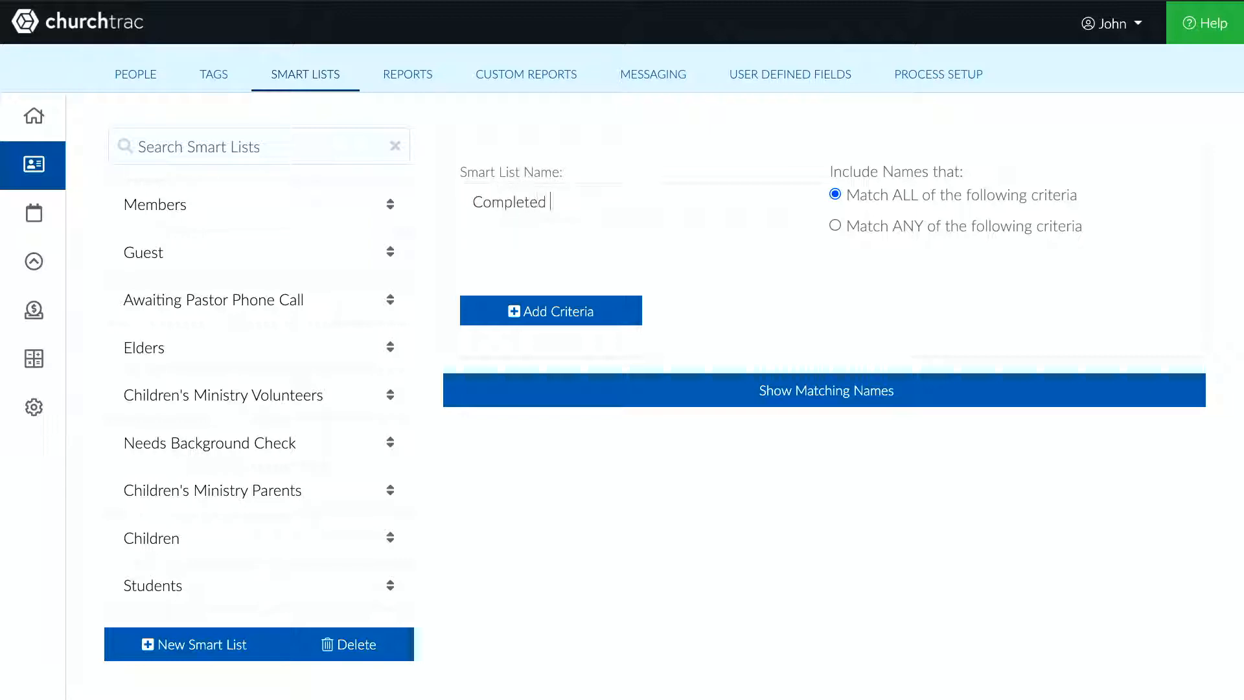
{"action": "type", "text": " Automated Follow-Up"}
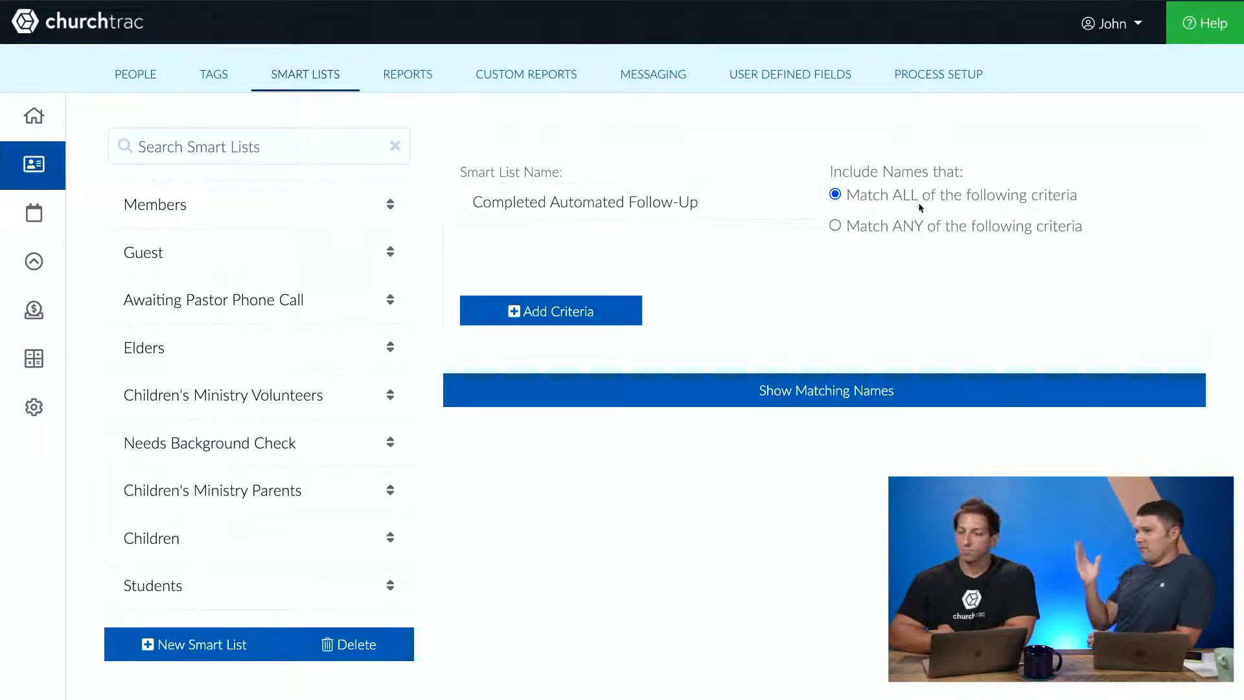
- Add the criterion Process Step Completed "Automated Follow-Up" to the smart list and show its matching names
{"action": "left_click", "coordinate": [572, 311]}
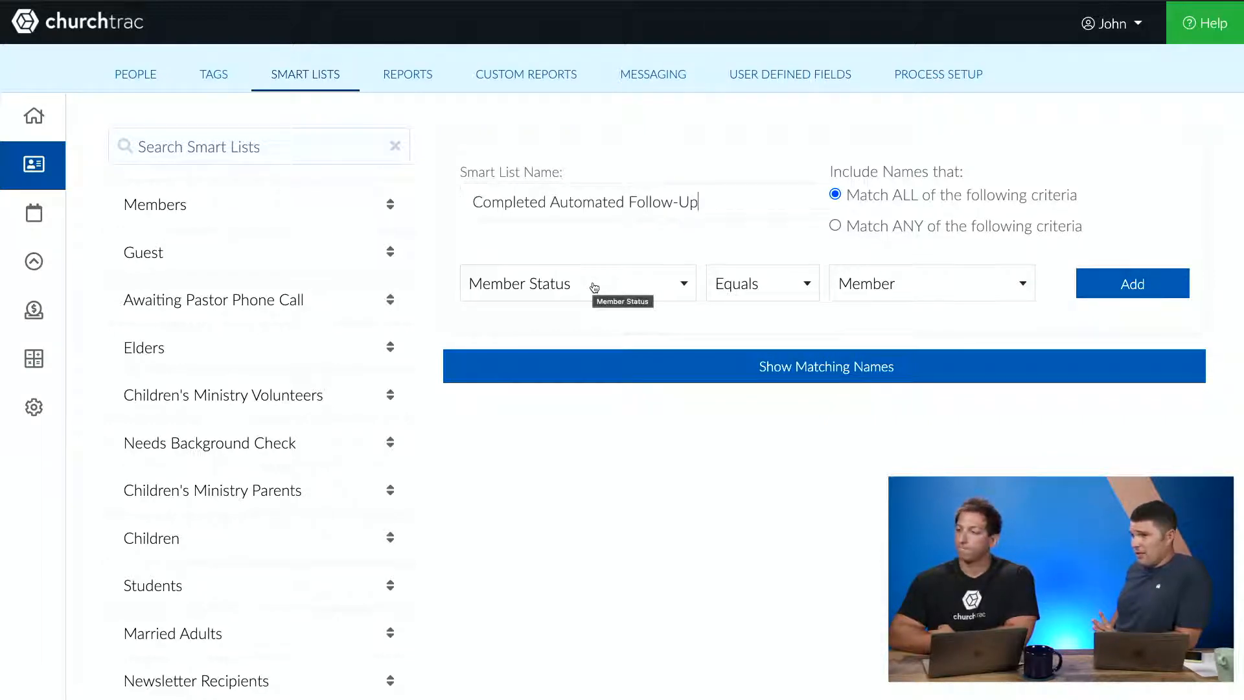
{"action": "left_click", "coordinate": [594, 286]}
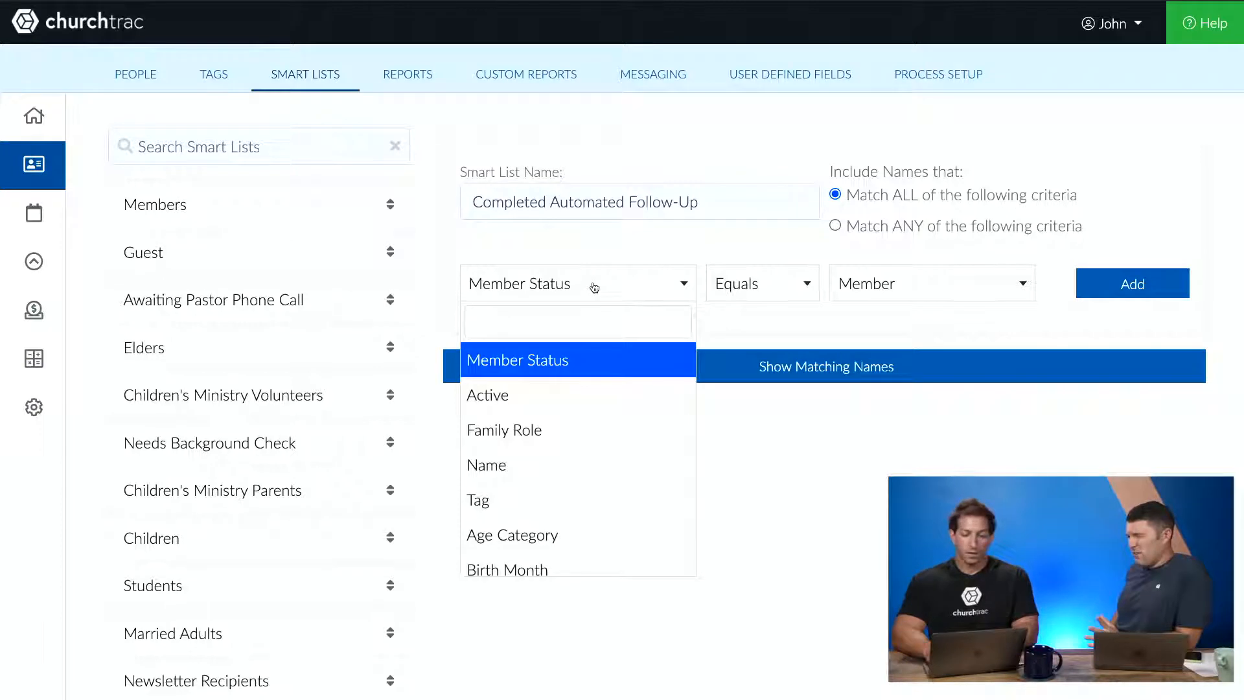
{"action": "type", "text": "proce"}
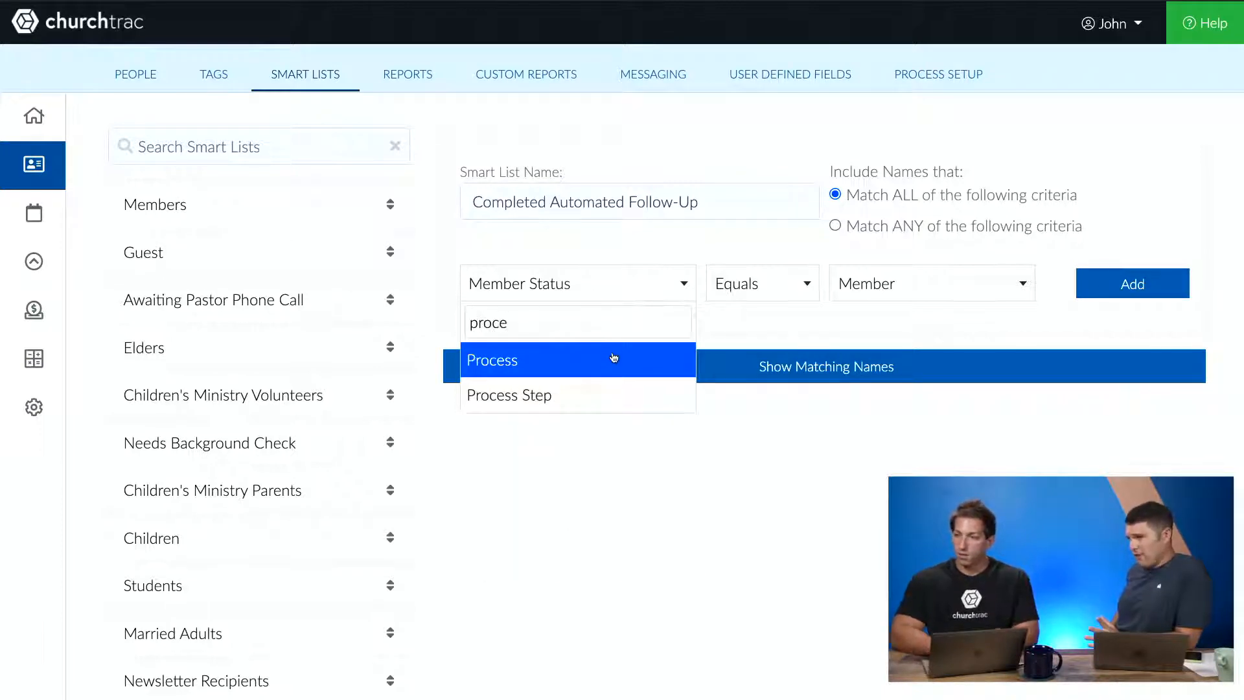
{"action": "left_click", "coordinate": [585, 399]}
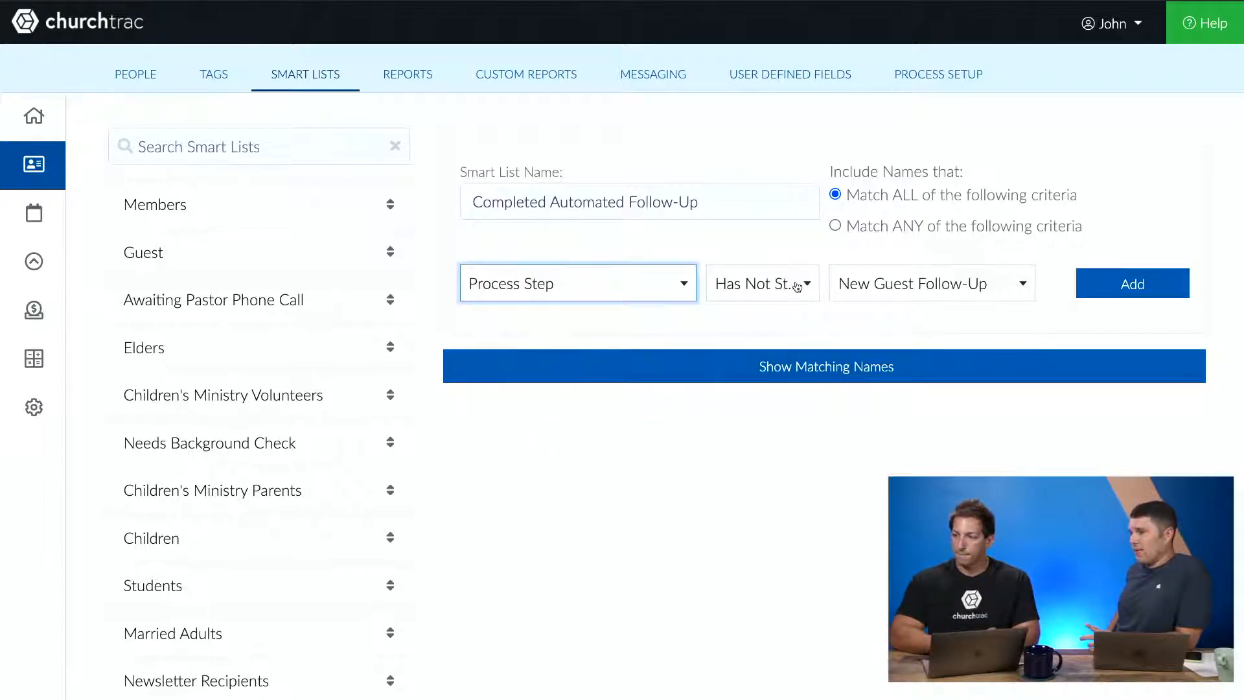
{"action": "left_click", "coordinate": [796, 287]}
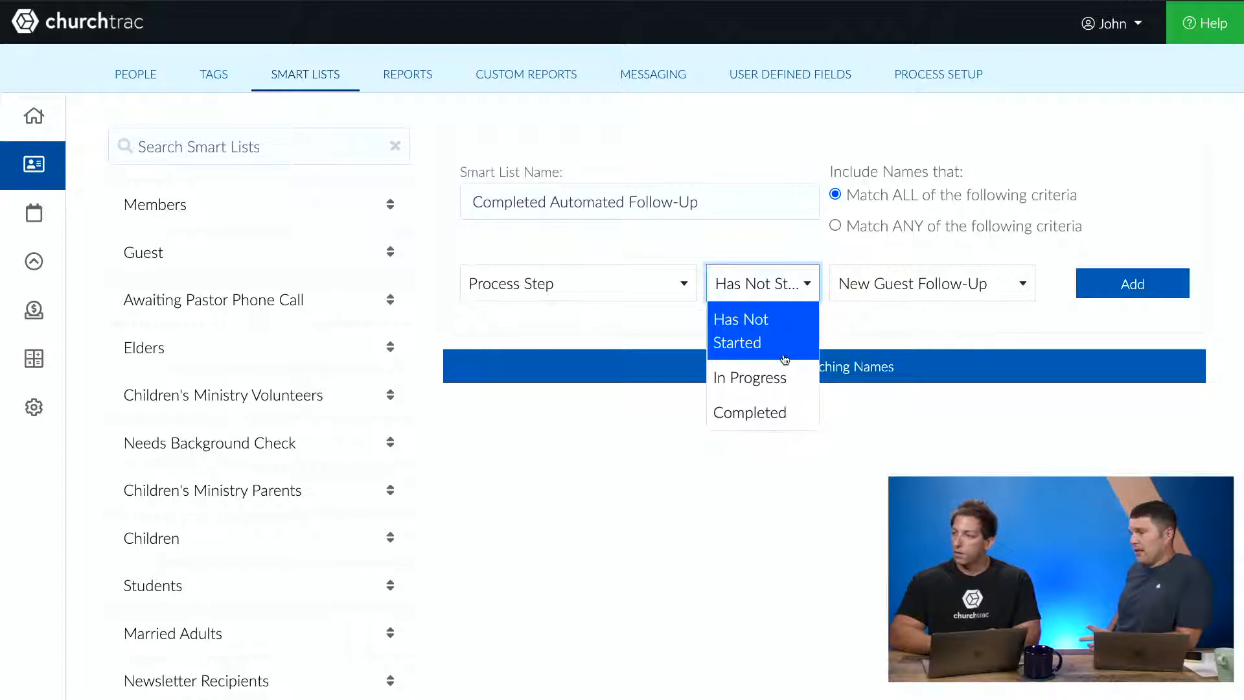
{"action": "left_click", "coordinate": [759, 413]}
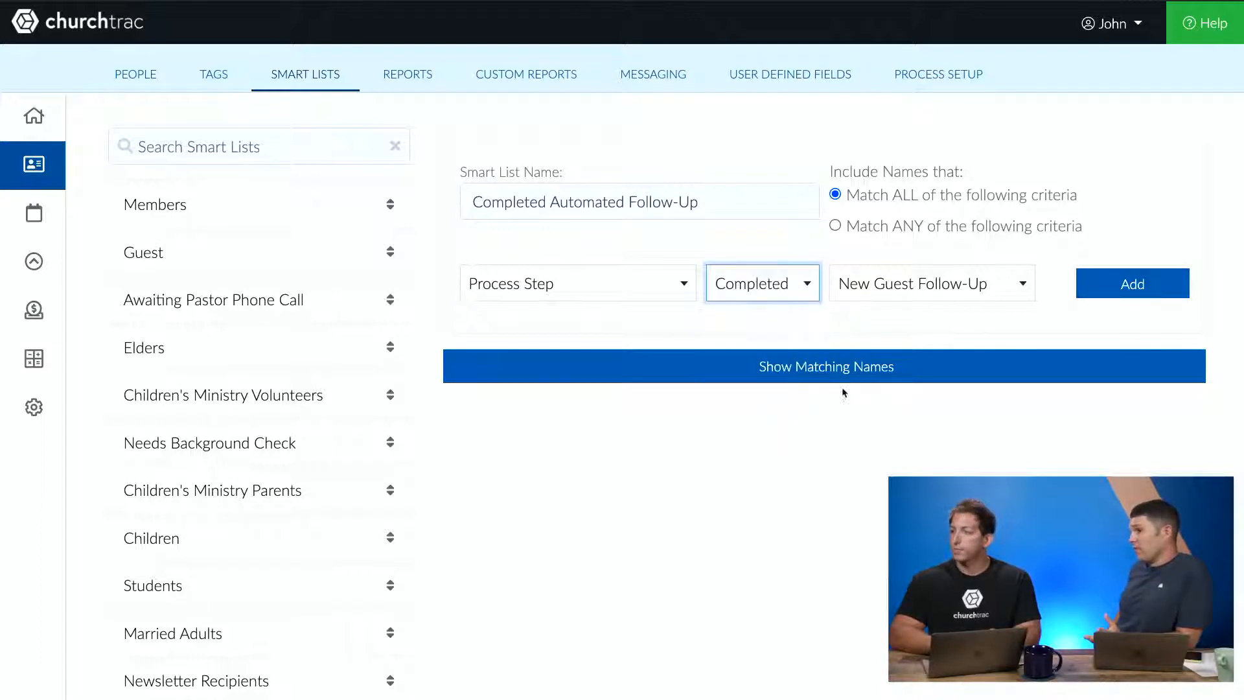
{"action": "left_click", "coordinate": [1006, 293]}
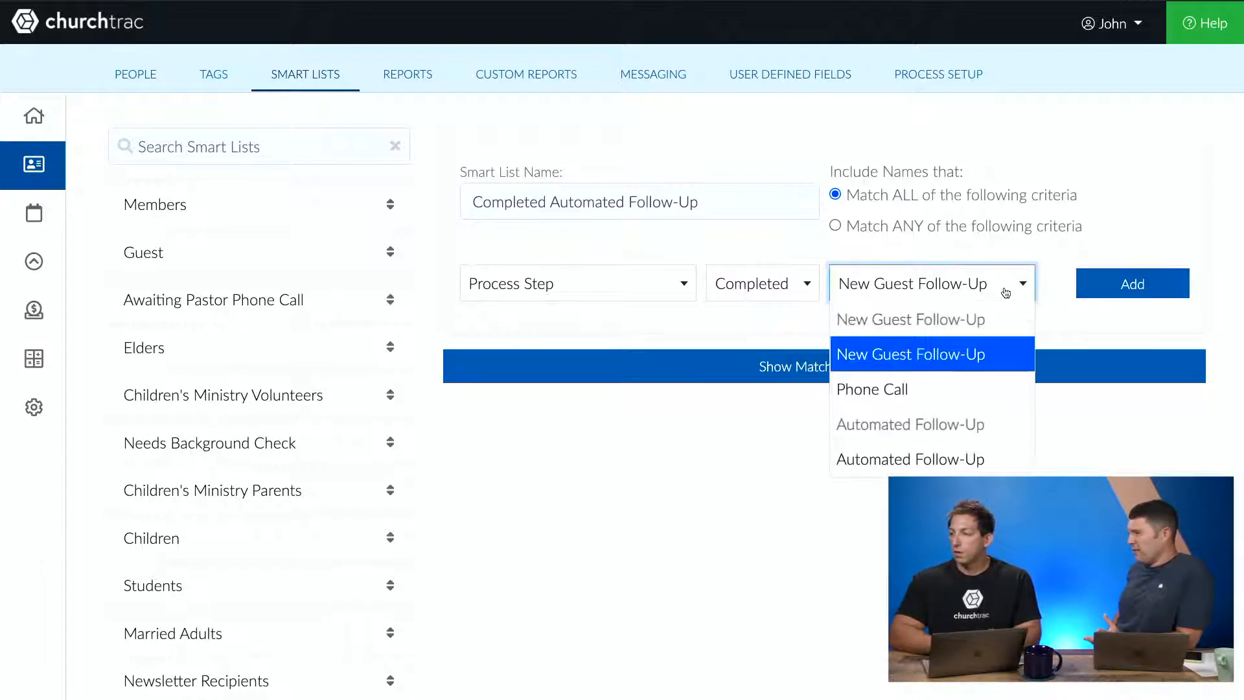
{"action": "left_click", "coordinate": [952, 459]}
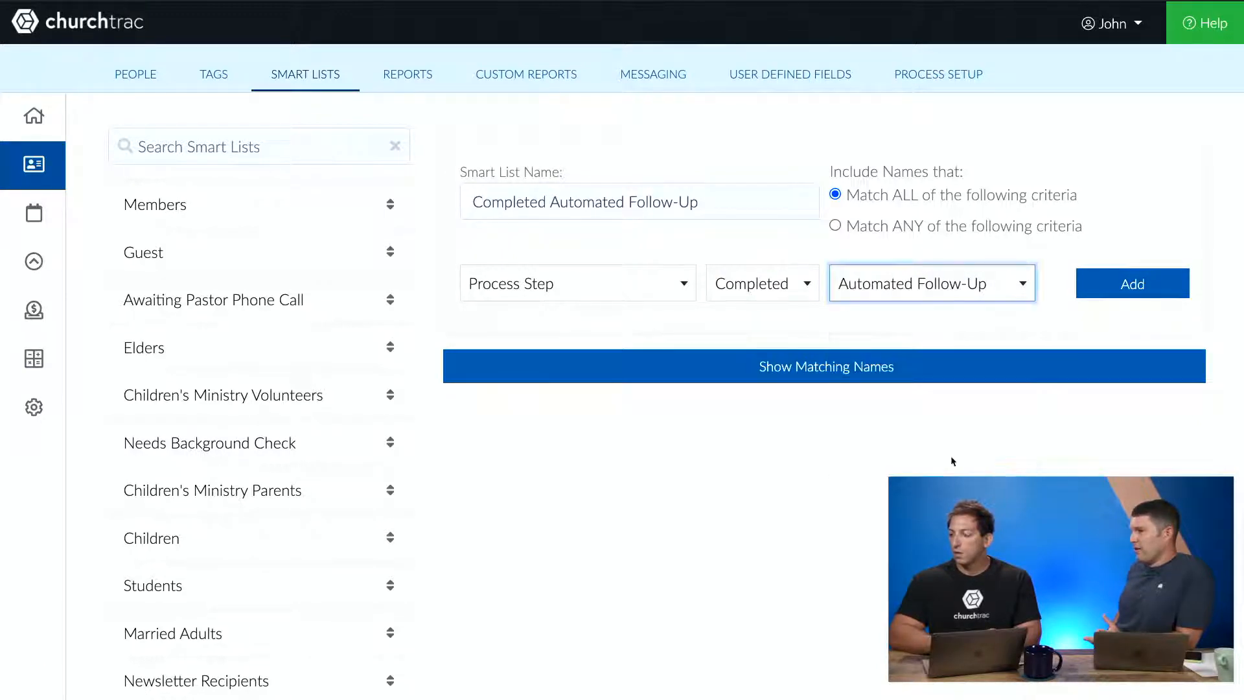
{"action": "left_click", "coordinate": [1164, 291]}
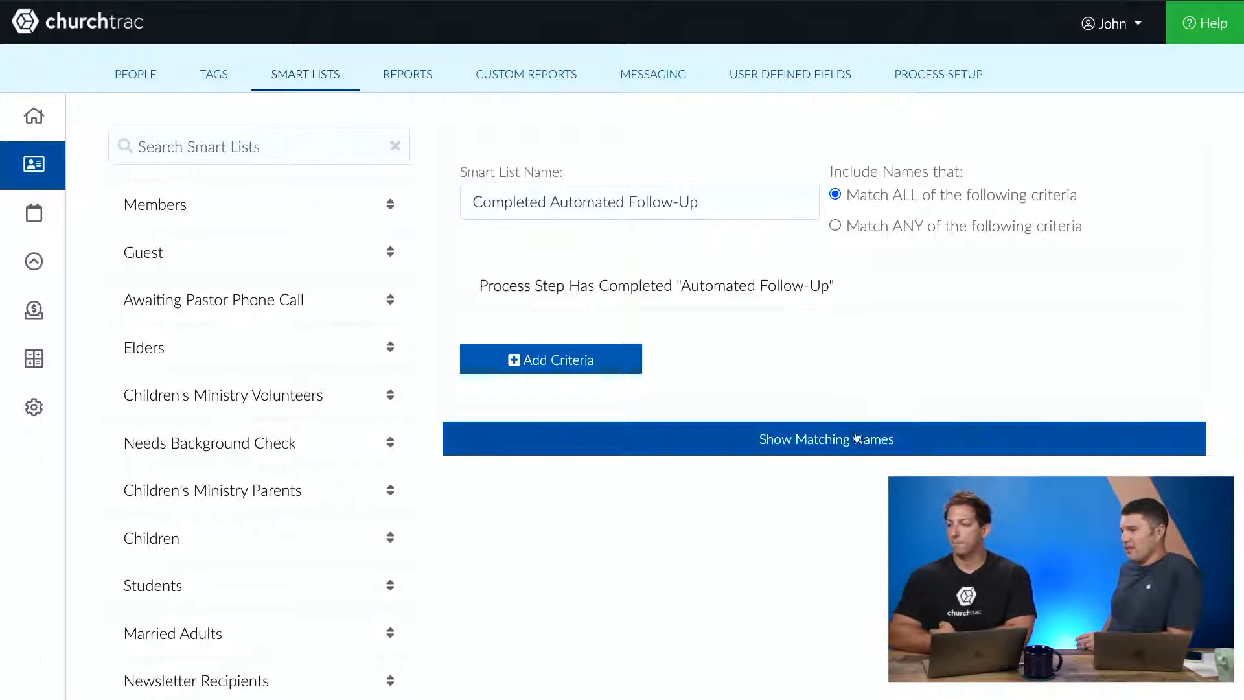
{"action": "left_click", "coordinate": [882, 438]}
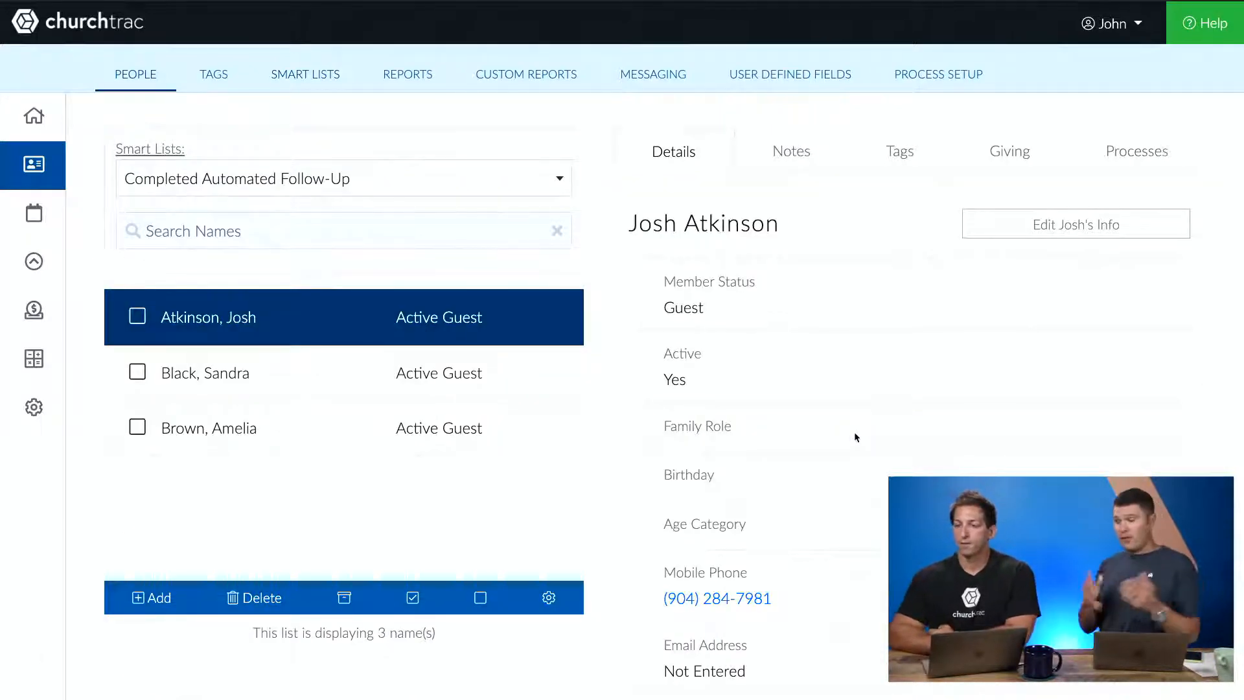
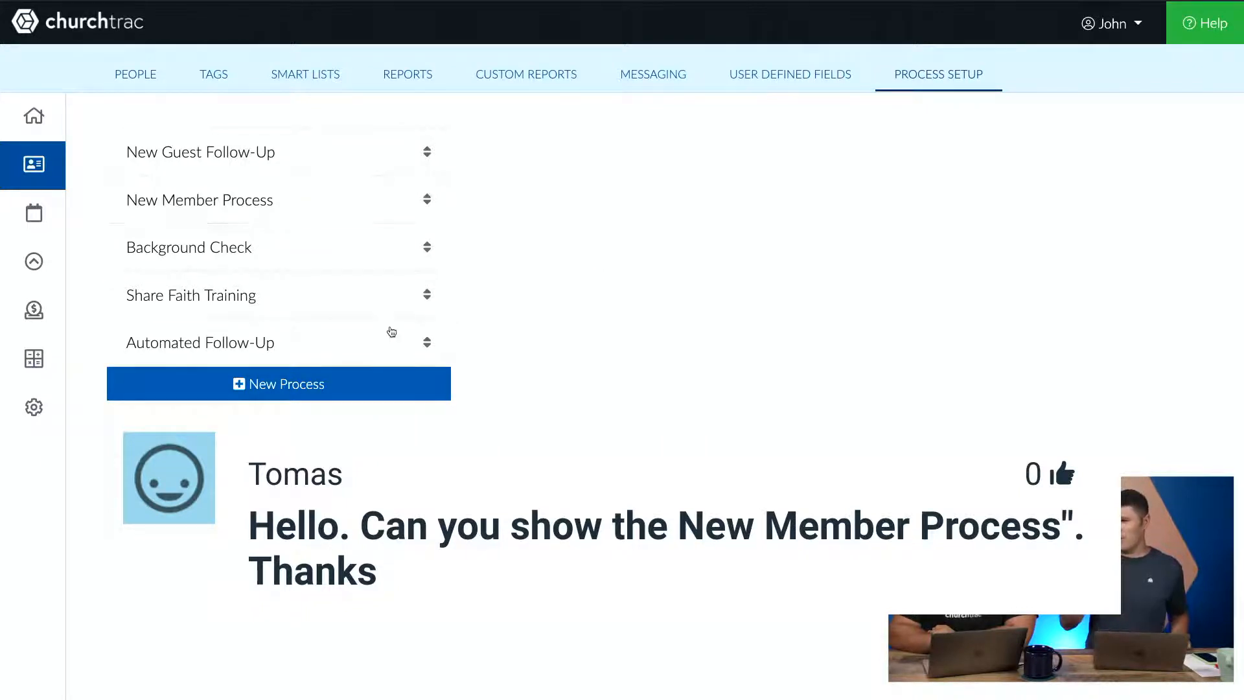
- Open the Automated Follow-Up process and review its step settings and on-complete actions
{"action": "left_click", "coordinate": [386, 337]}
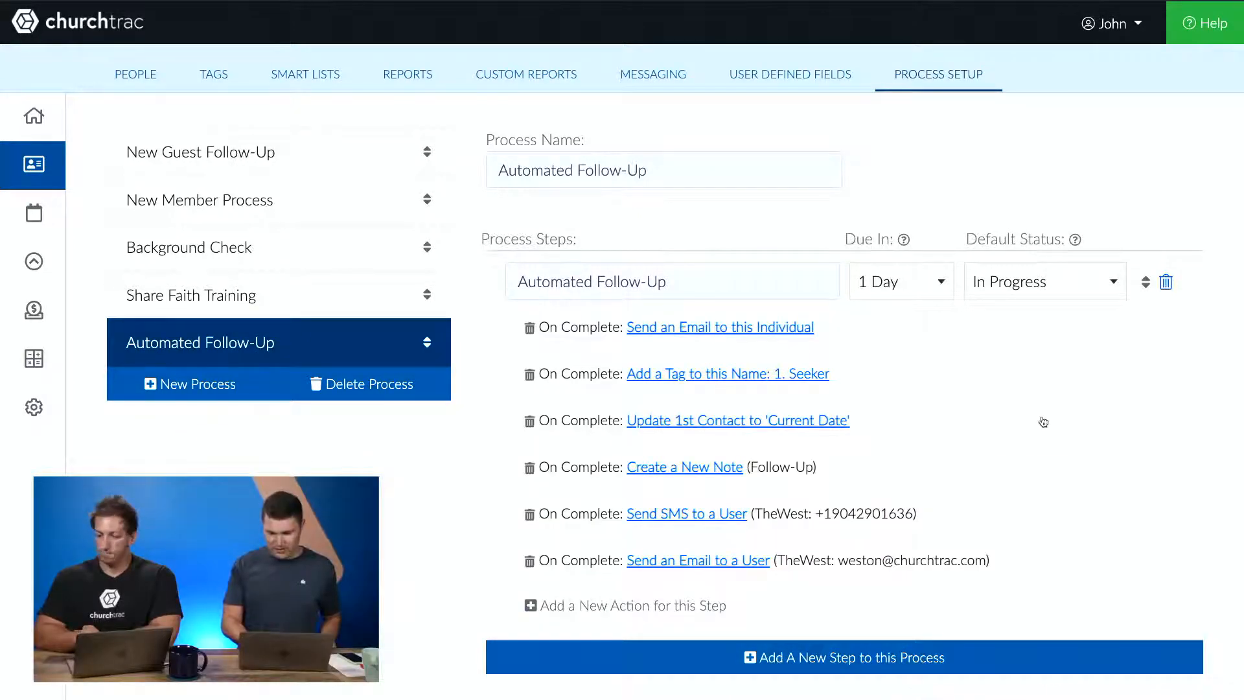
{"action": "key", "text": "ctrl+plus"}
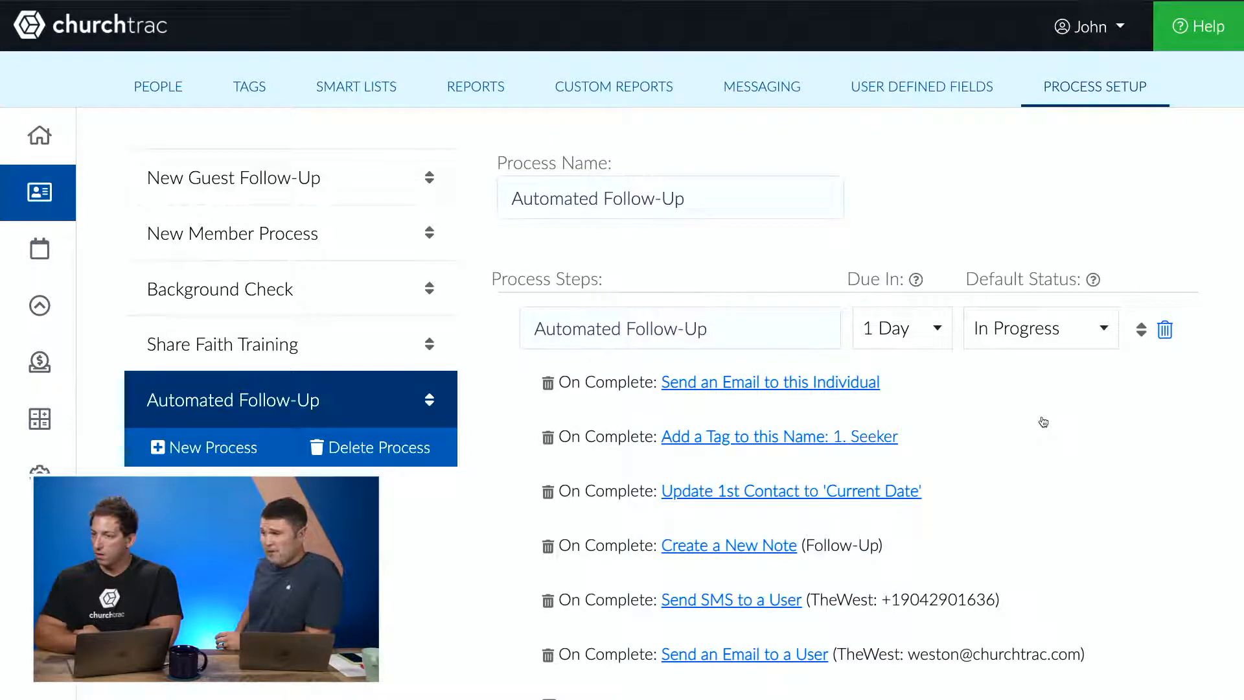
{"action": "scroll", "coordinate": [1043, 422], "scroll_direction": "down", "scroll_amount": 2}
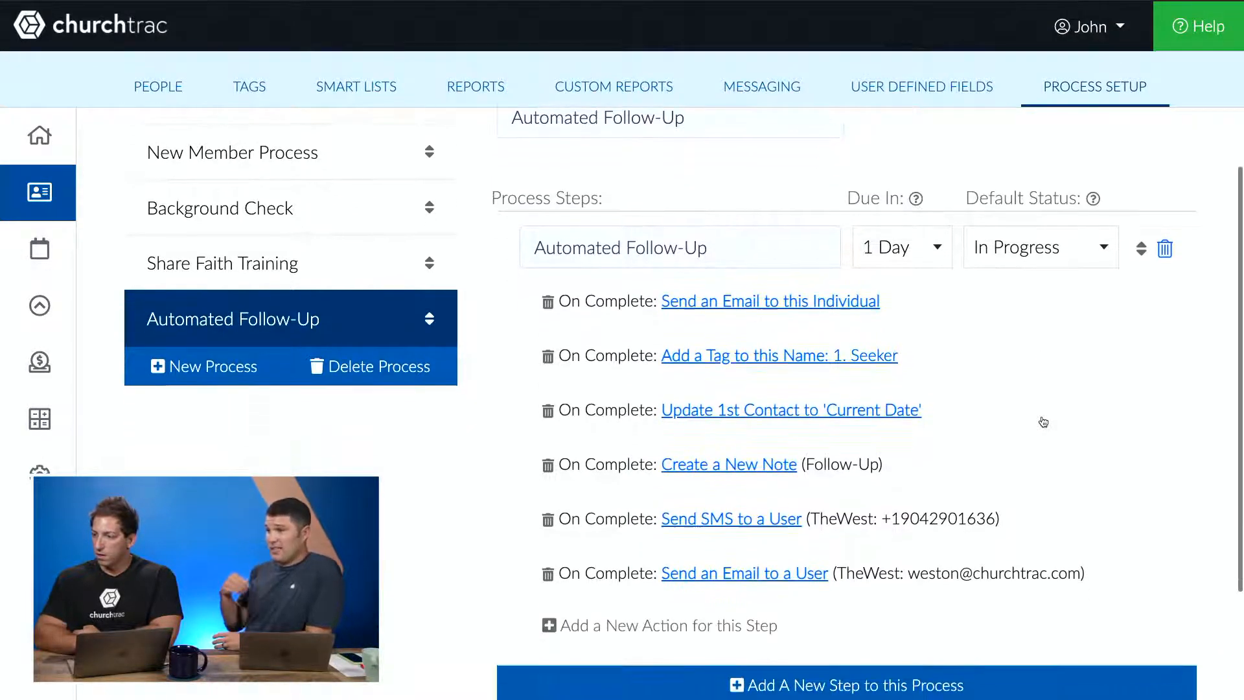
{"action": "scroll", "coordinate": [1043, 422], "scroll_direction": "up", "scroll_amount": 1}
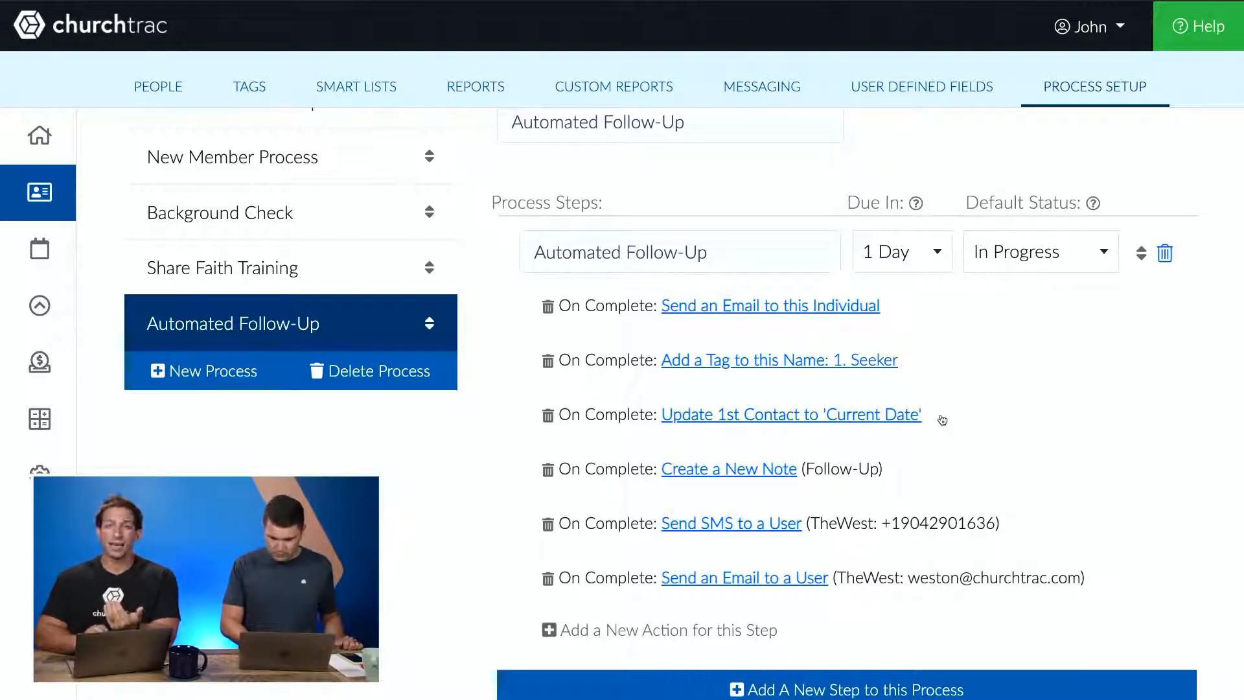
{"action": "scroll", "coordinate": [941, 420], "scroll_direction": "down", "scroll_amount": 1}
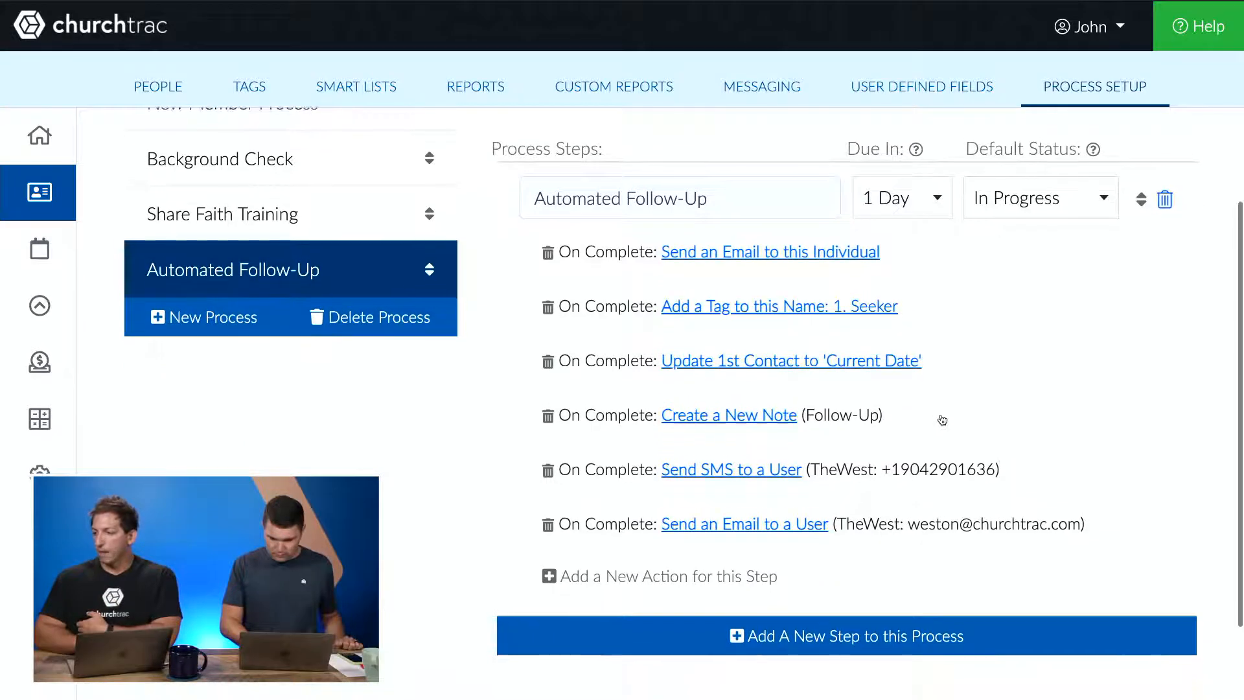
{"action": "scroll", "coordinate": [942, 420], "scroll_direction": "up", "scroll_amount": 1}
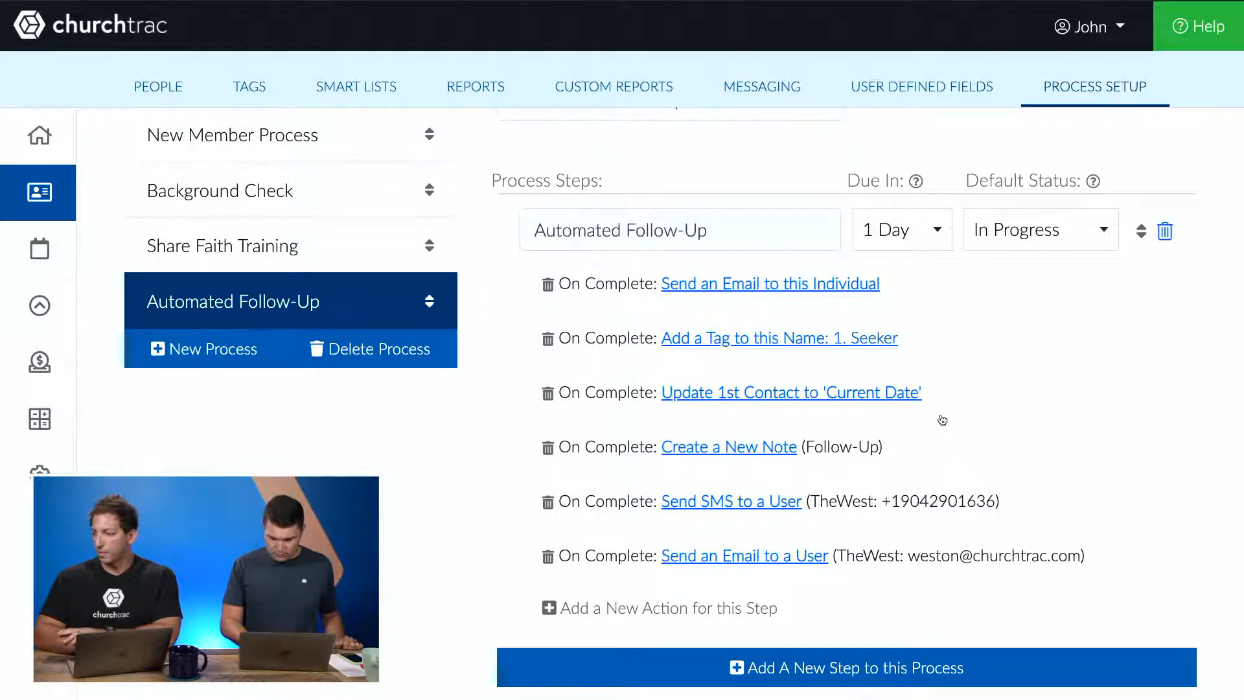
{"action": "scroll", "coordinate": [942, 419], "scroll_direction": "down", "scroll_amount": 1}
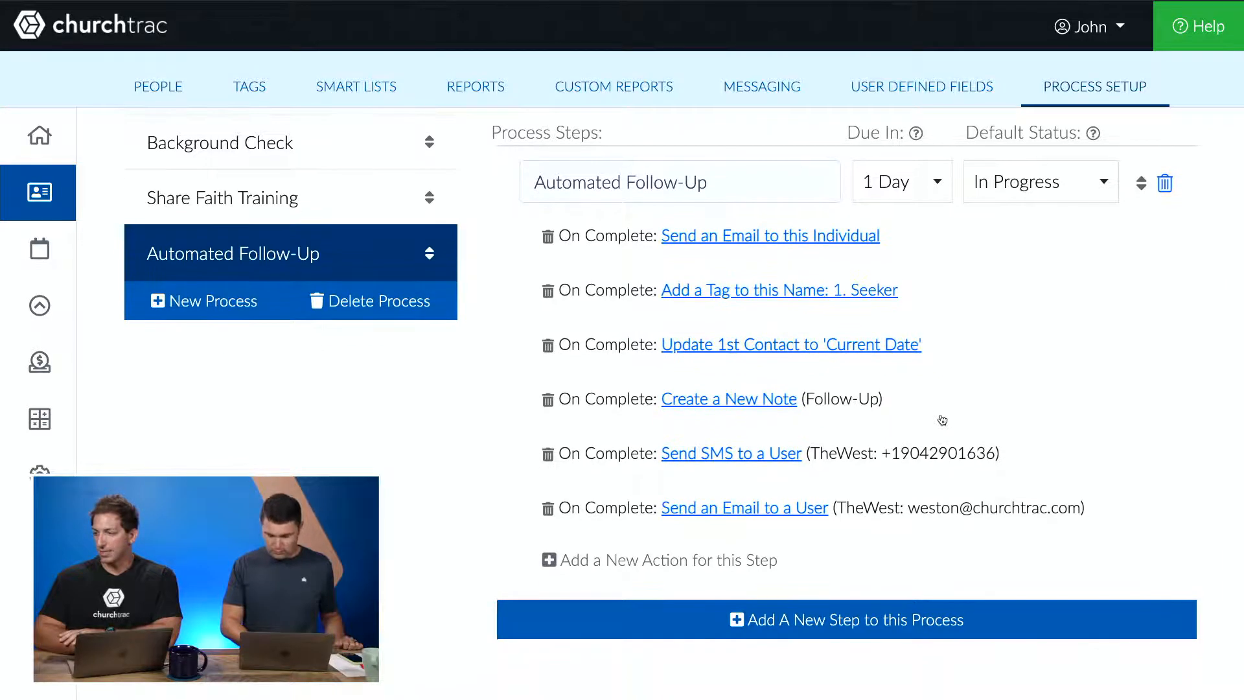
{"action": "scroll", "coordinate": [942, 419], "scroll_direction": "up", "scroll_amount": 1}
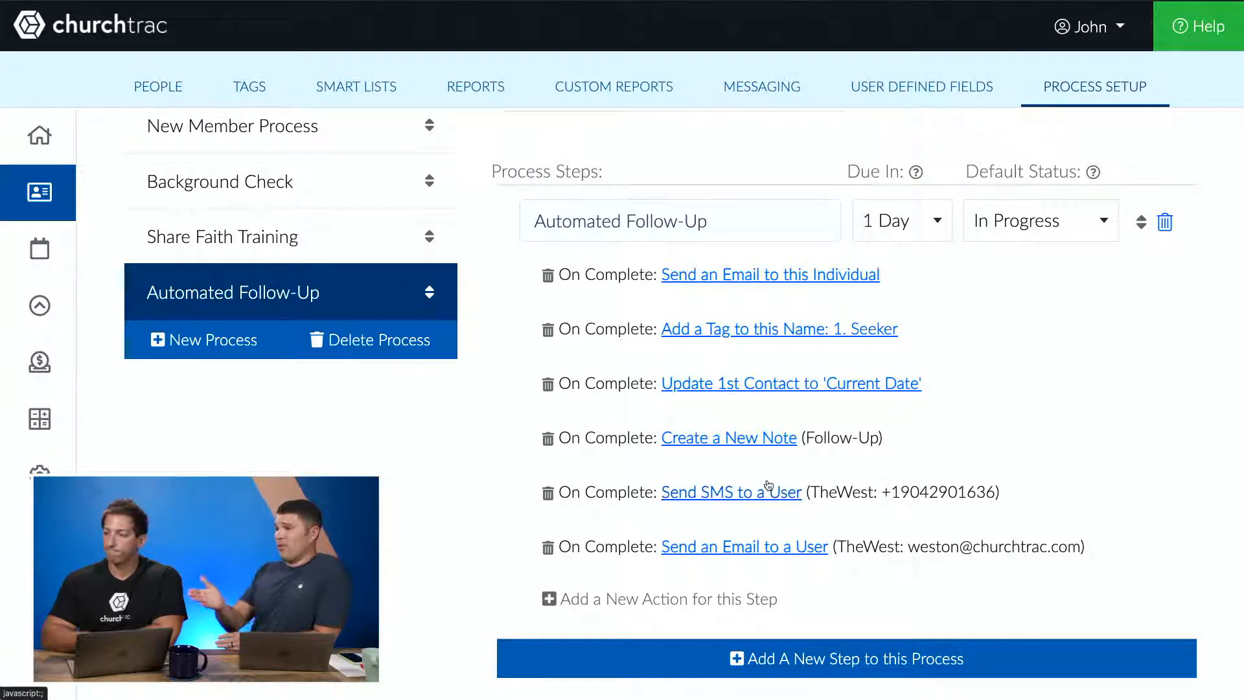
- Open the Create a New Note action to review its category, reminder and note text, then cancel
{"action": "left_click", "coordinate": [761, 441]}
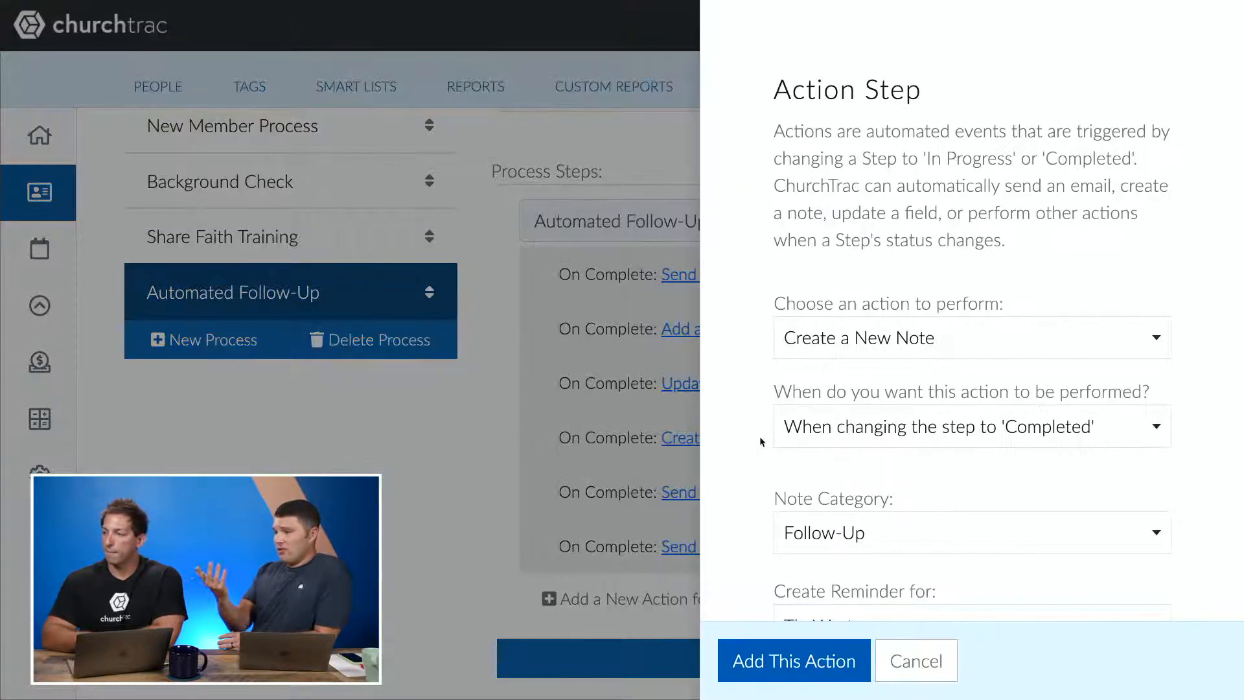
{"action": "scroll", "coordinate": [759, 436], "scroll_direction": "down", "scroll_amount": 5}
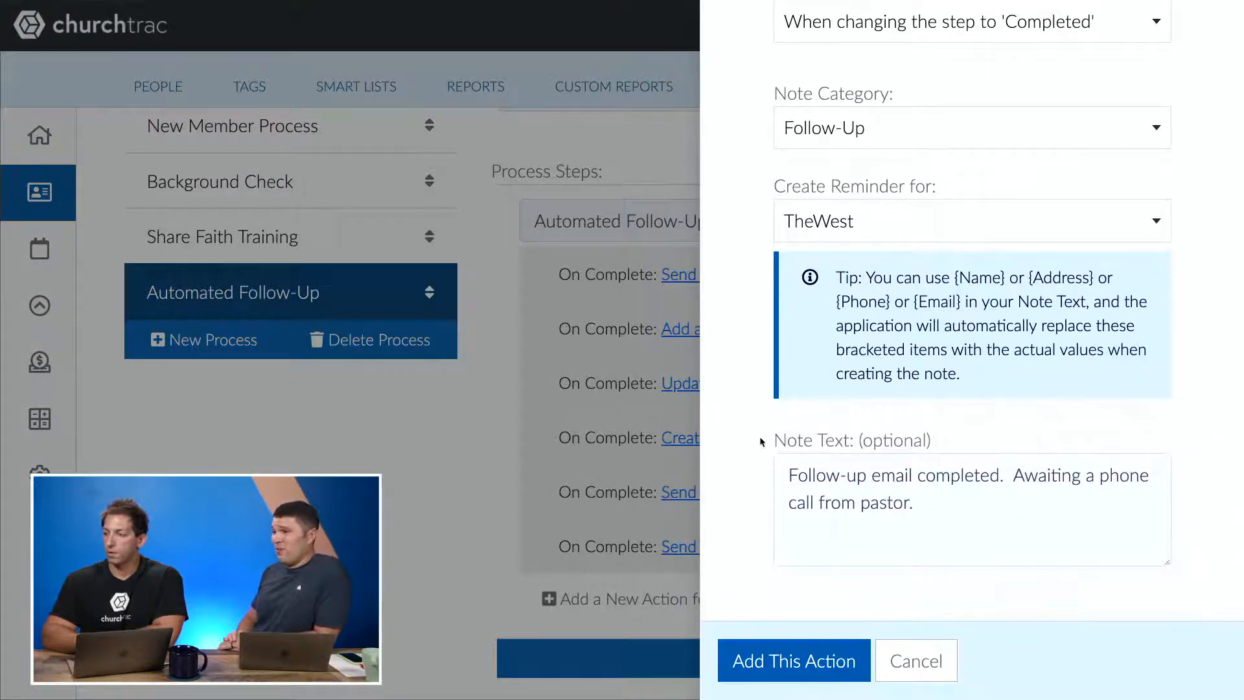
{"action": "left_click", "coordinate": [896, 670]}
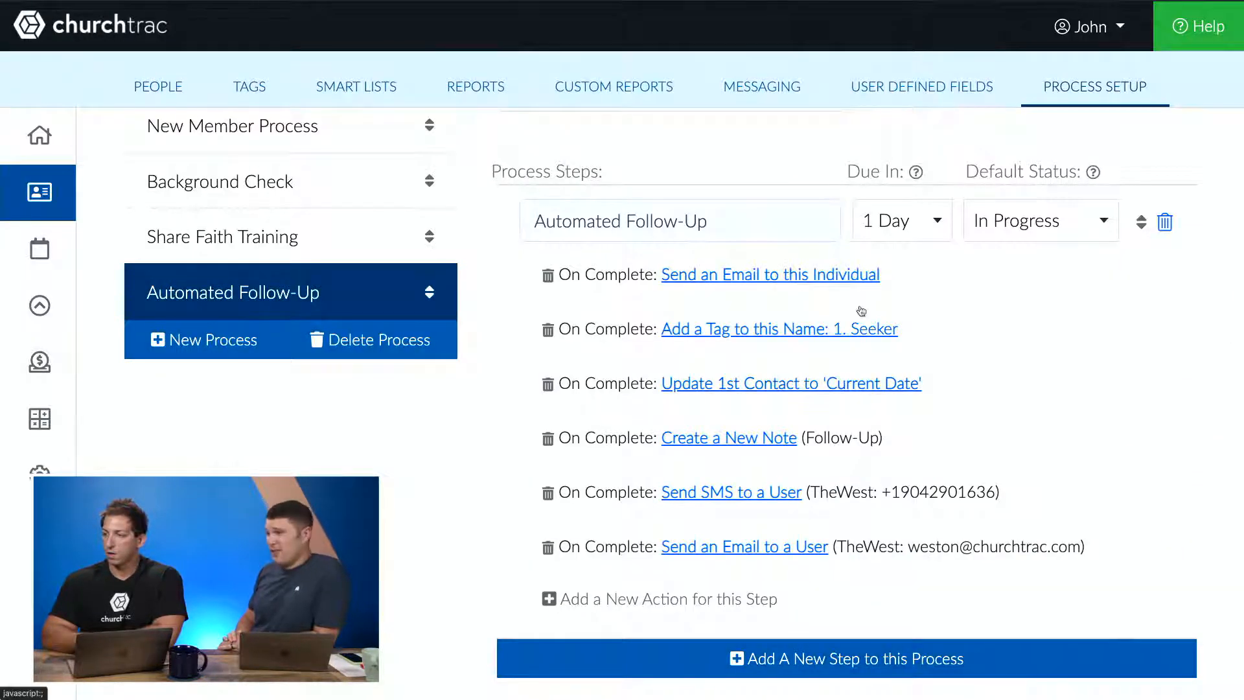
- Open the Send an Email to this Individual action to review its subject and message, then cancel
{"action": "left_click", "coordinate": [855, 278]}
{"action": "scroll", "coordinate": [855, 282], "scroll_direction": "down", "scroll_amount": 3}
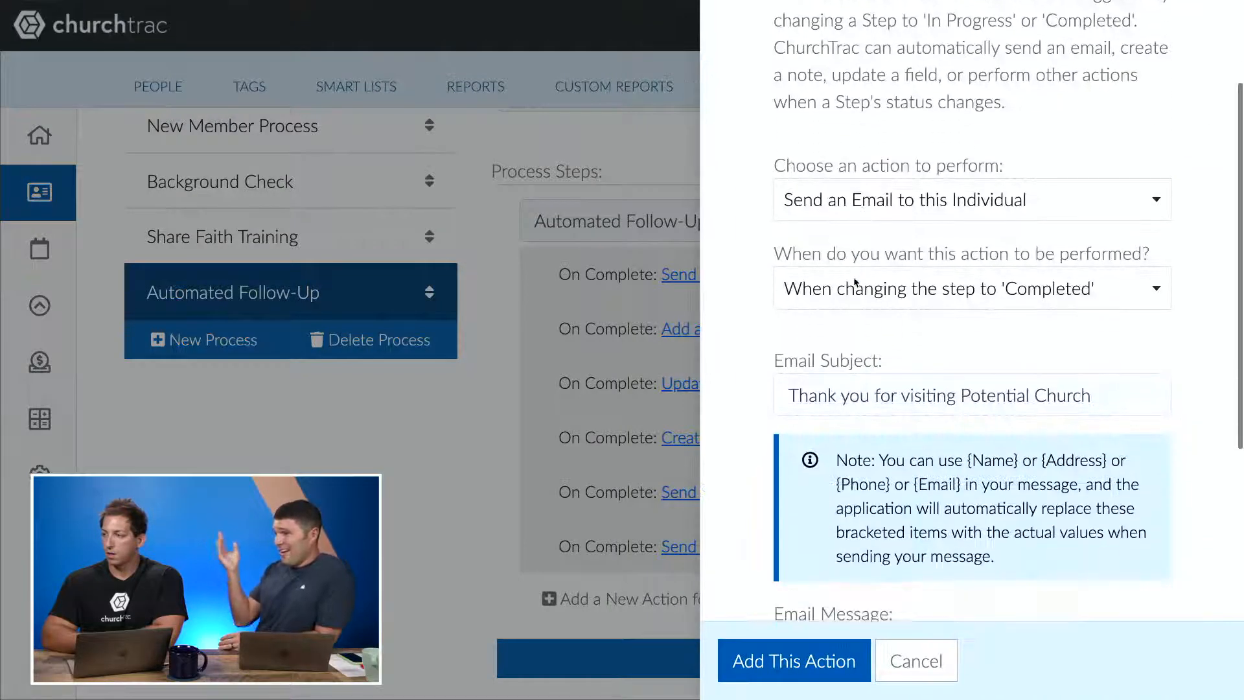
{"action": "scroll", "coordinate": [855, 282], "scroll_direction": "down", "scroll_amount": 3}
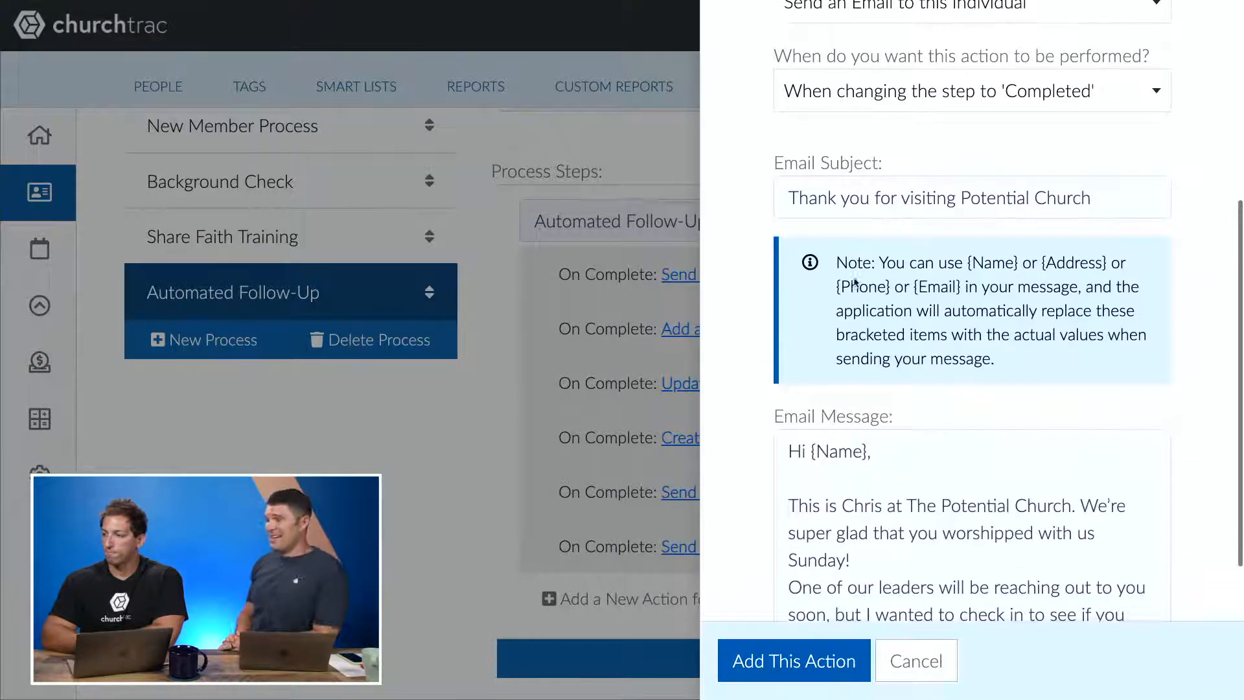
{"action": "left_click", "coordinate": [906, 473]}
{"action": "key", "text": "Return"}
{"action": "scroll", "coordinate": [985, 275], "scroll_direction": "up", "scroll_amount": 3}
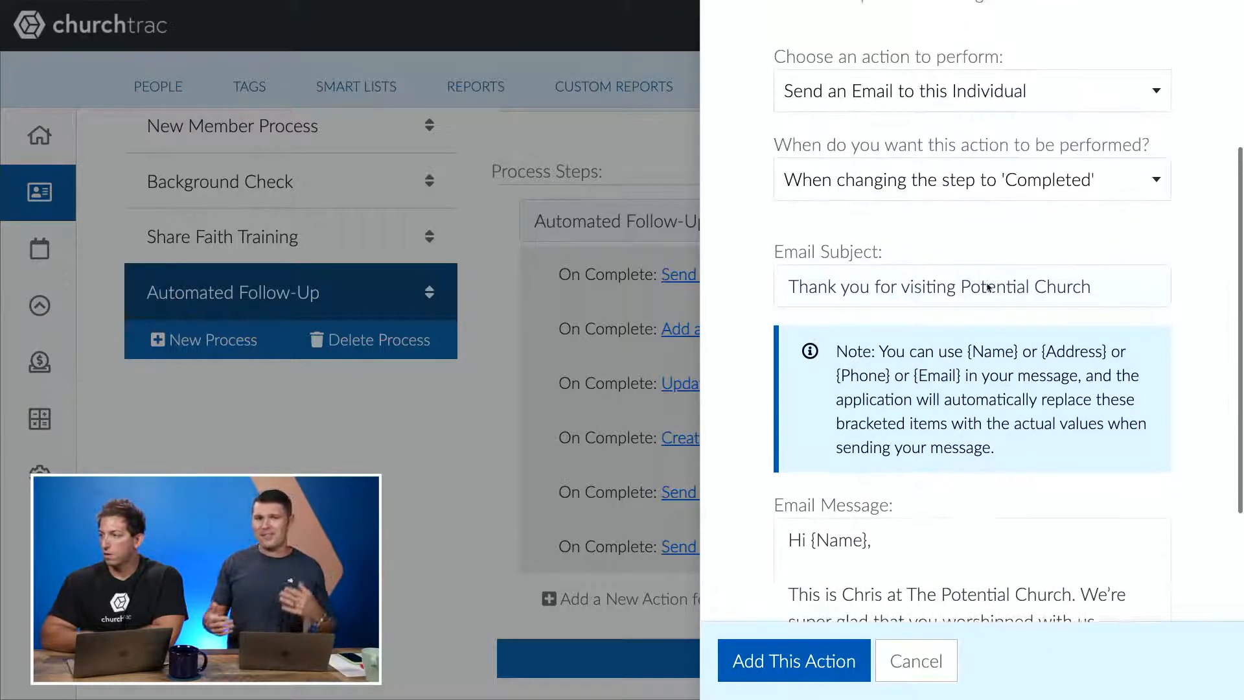
{"action": "left_click", "coordinate": [908, 672]}
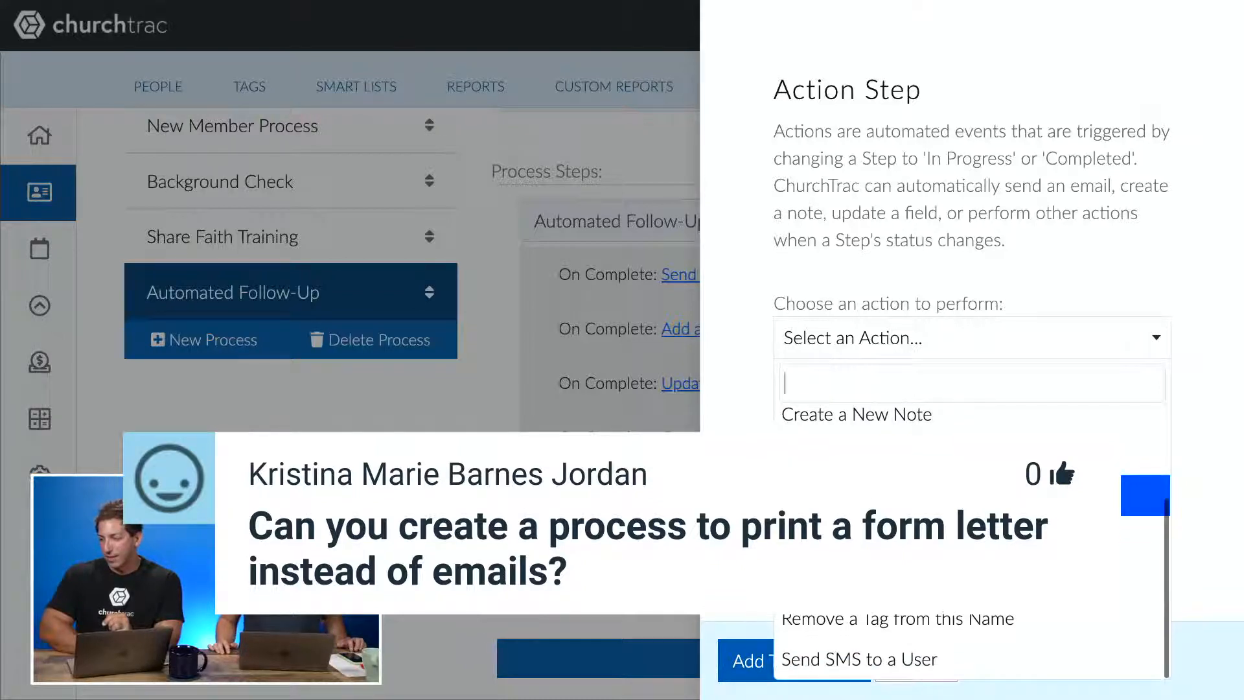
- Browse the list of available actions for a new step action, then cancel without adding one
{"action": "scroll", "coordinate": [971, 518], "scroll_direction": "up", "scroll_amount": 1}
{"action": "scroll", "coordinate": [972, 518], "scroll_direction": "up", "scroll_amount": 3}
{"action": "left_click", "coordinate": [1107, 222]}
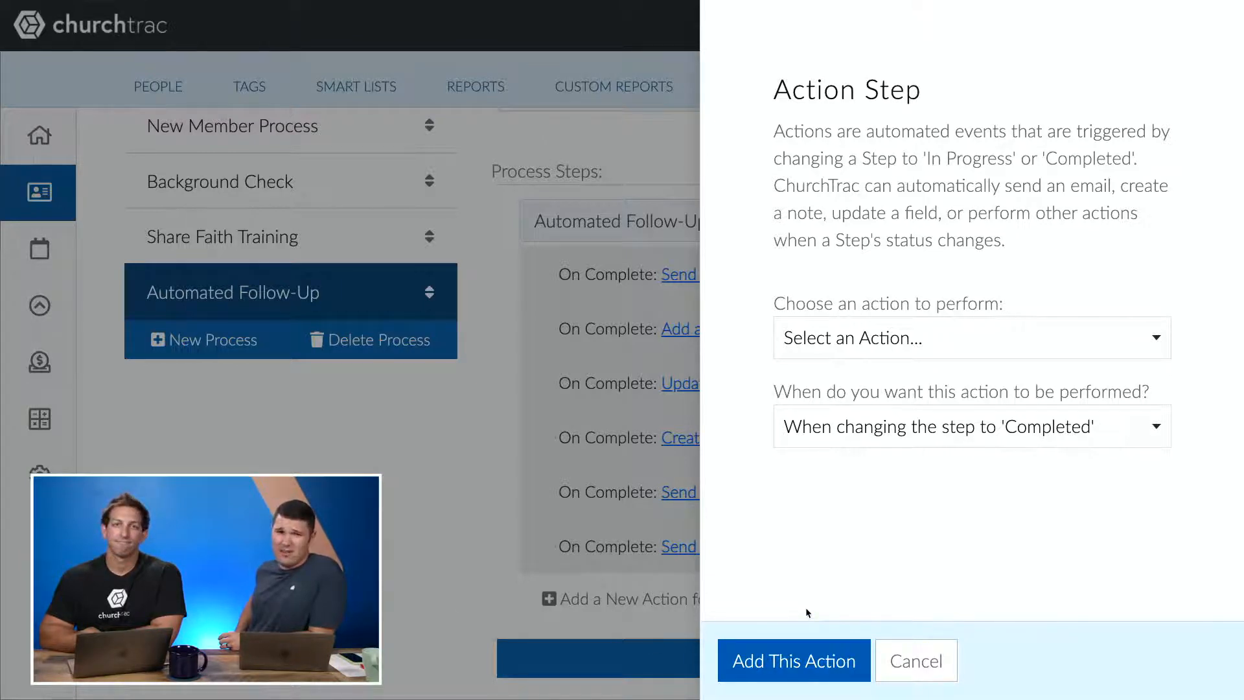
{"action": "left_click", "coordinate": [897, 666]}
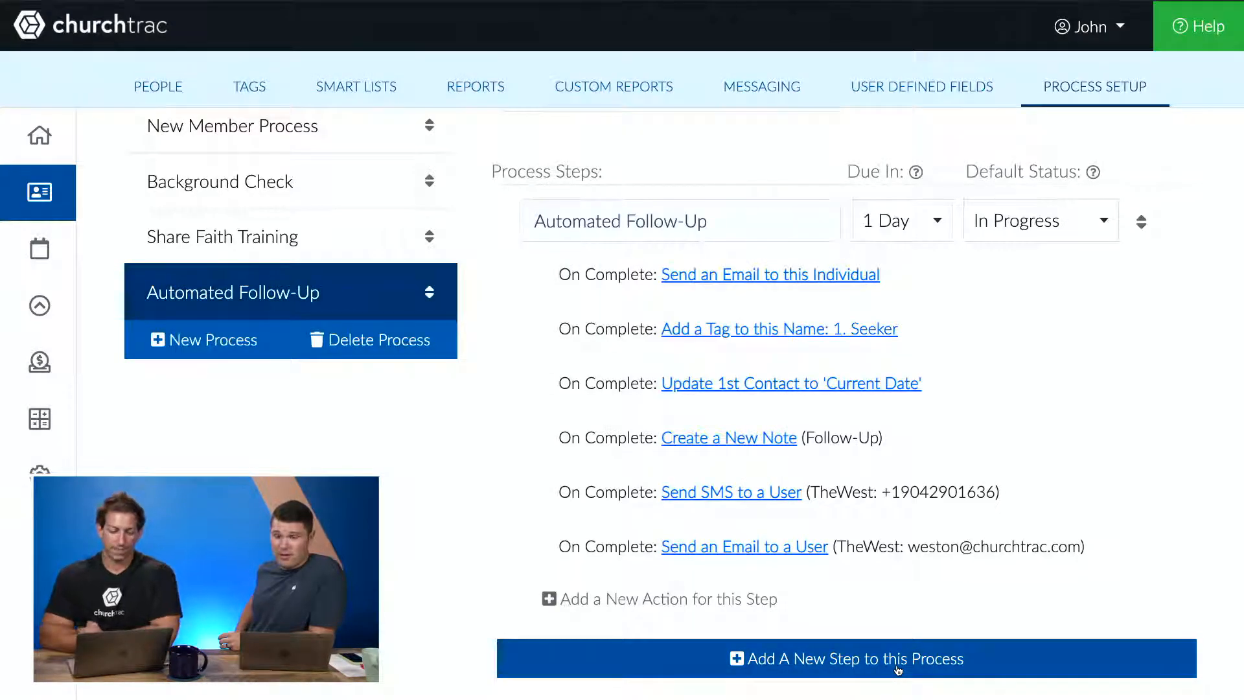